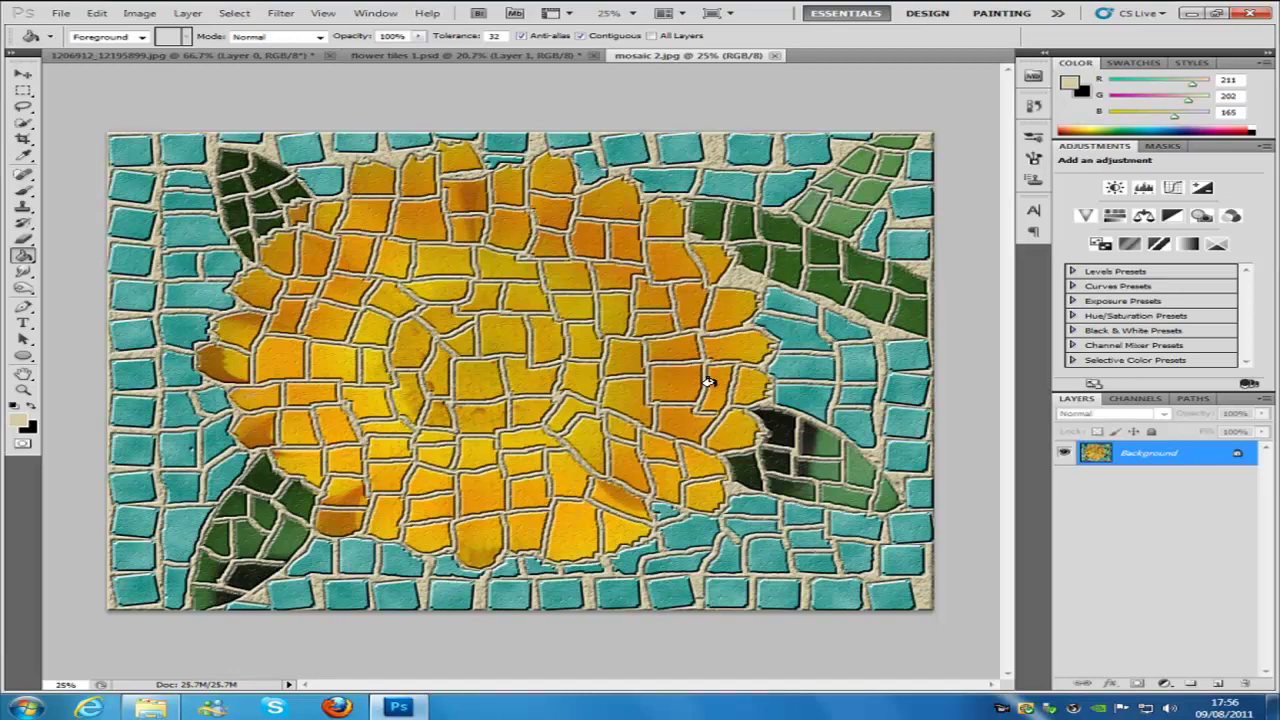
Step: Create a new blank document 280 mm wide and 230 mm high at 300 pixels/inch with a white background
{"action": "left_click", "coordinate": [117, 56]}
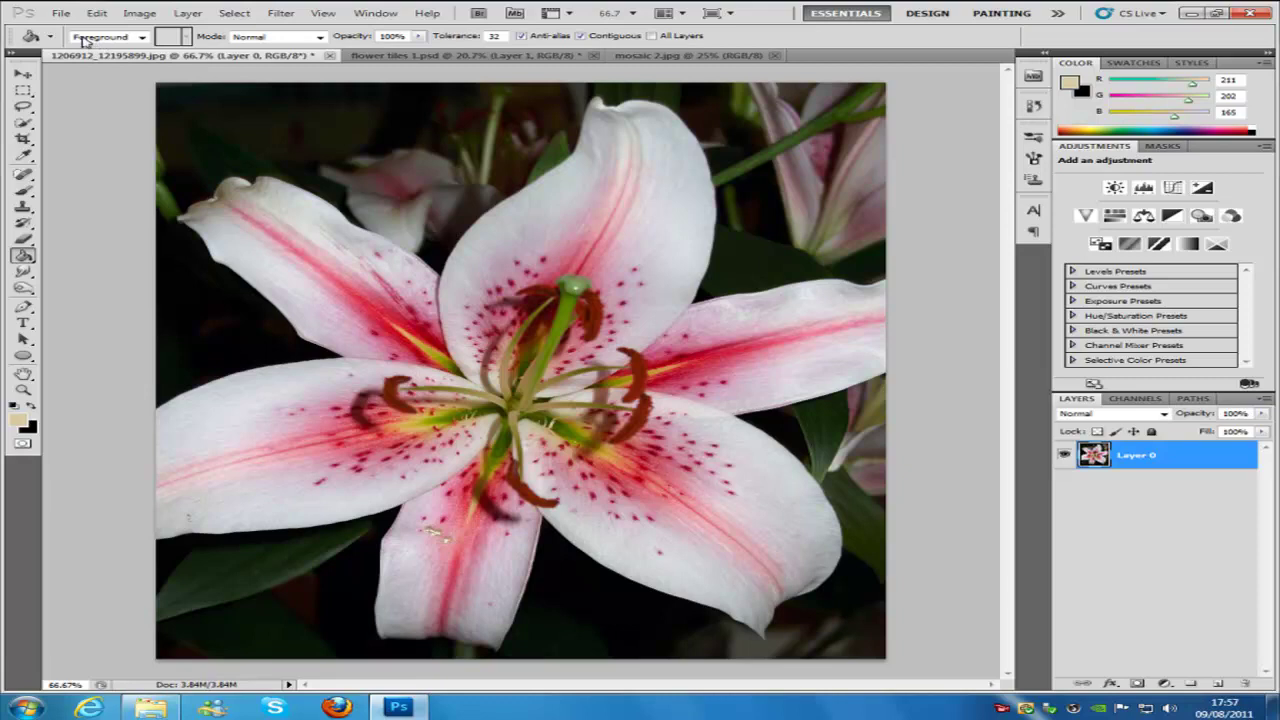
{"action": "left_click", "coordinate": [61, 13]}
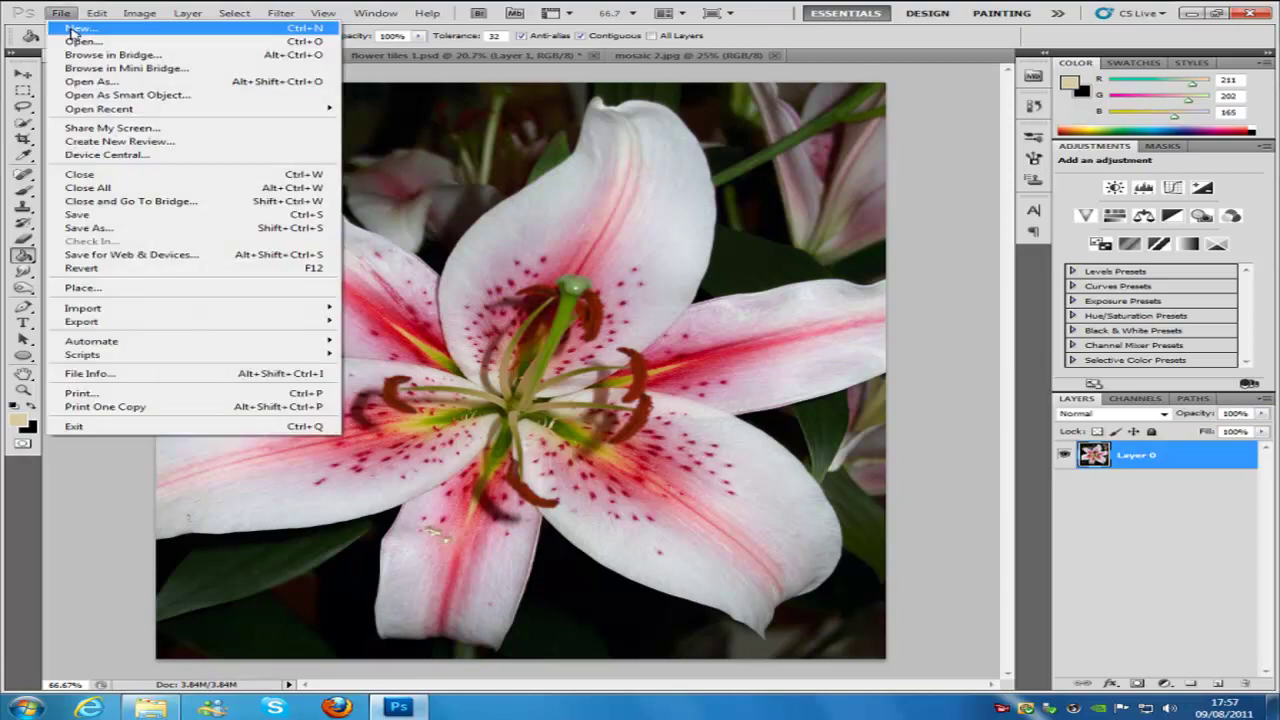
{"action": "left_click", "coordinate": [74, 27]}
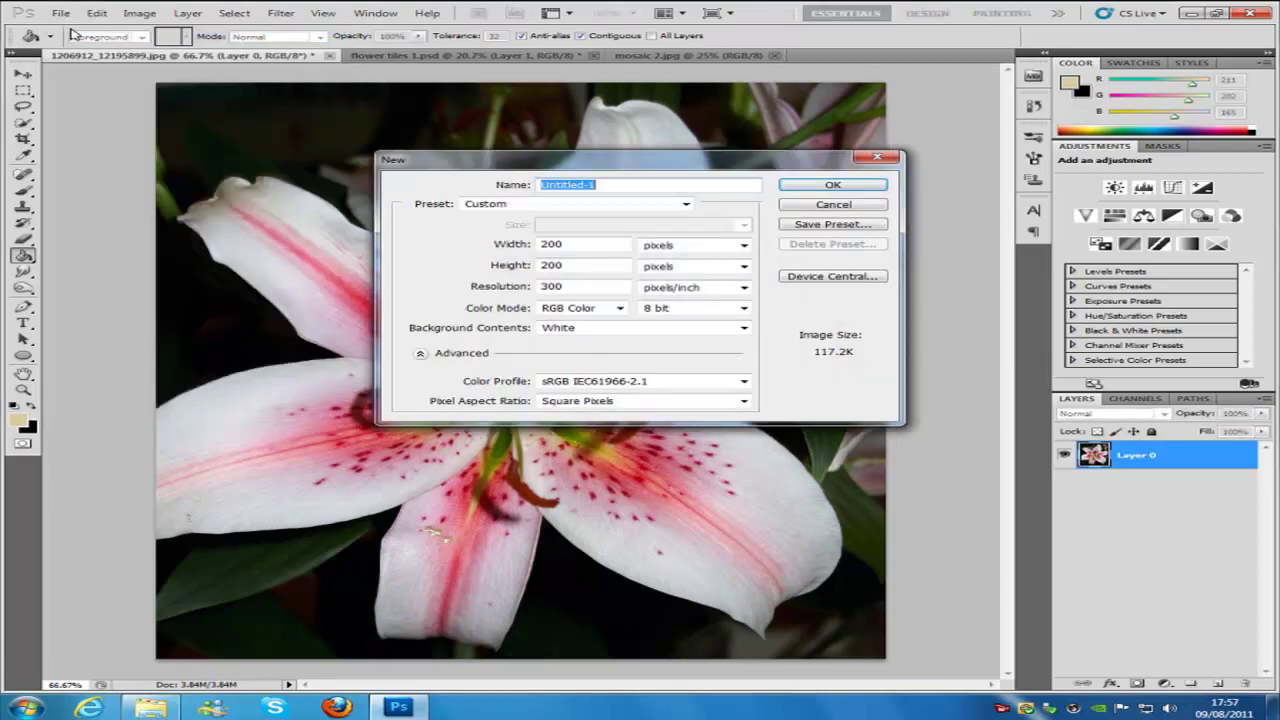
{"action": "left_click", "coordinate": [674, 249]}
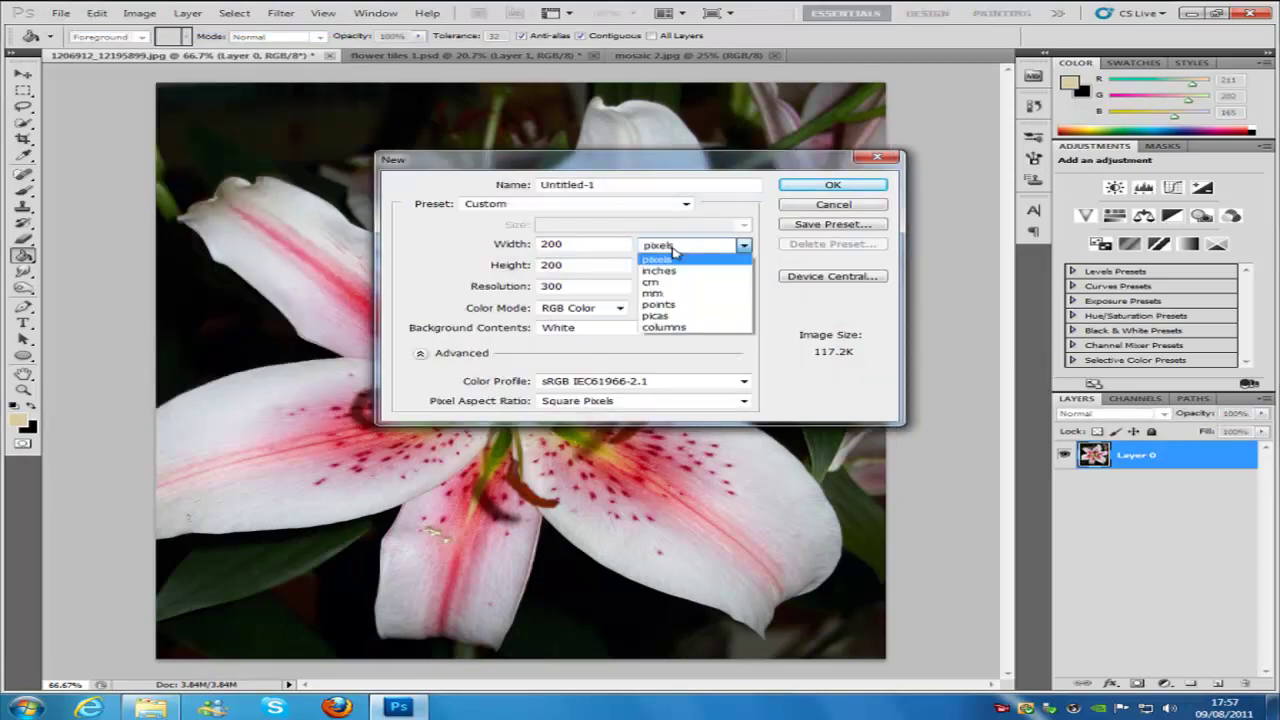
{"action": "left_click", "coordinate": [652, 293]}
{"action": "double_click", "coordinate": [575, 244]}
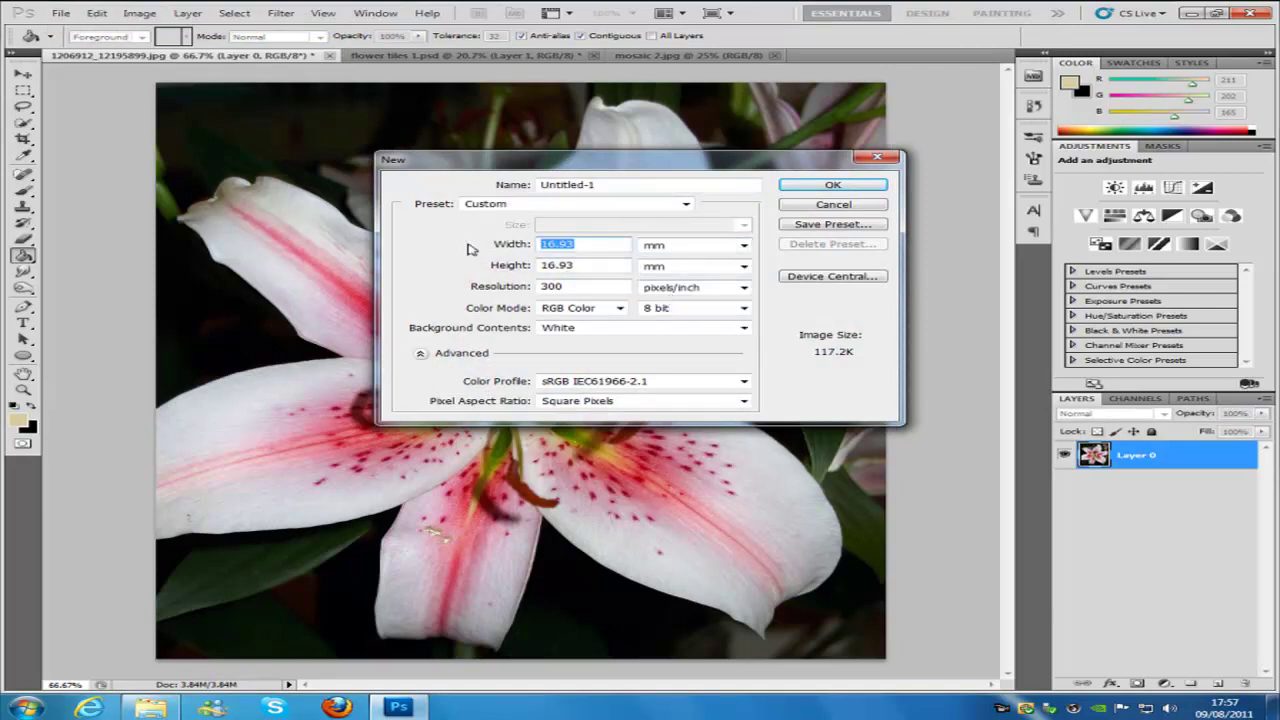
{"action": "type", "text": "280"}
{"action": "double_click", "coordinate": [600, 265]}
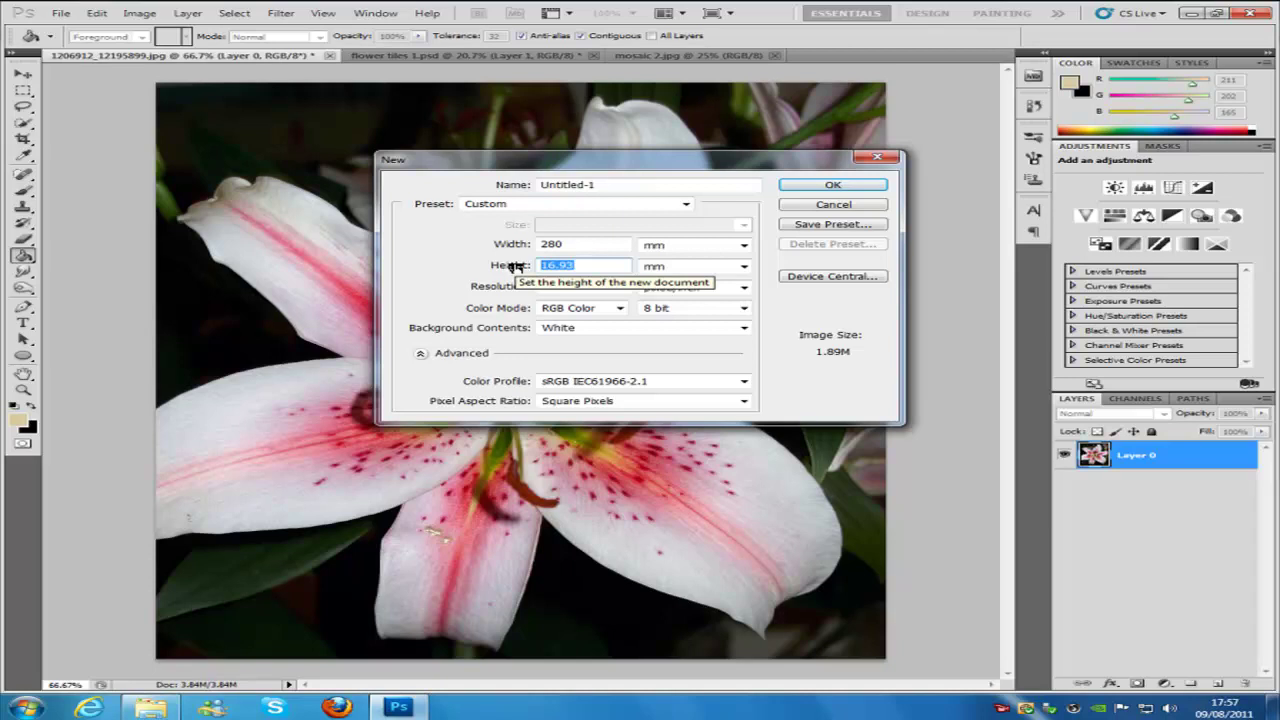
{"action": "type", "text": "230"}
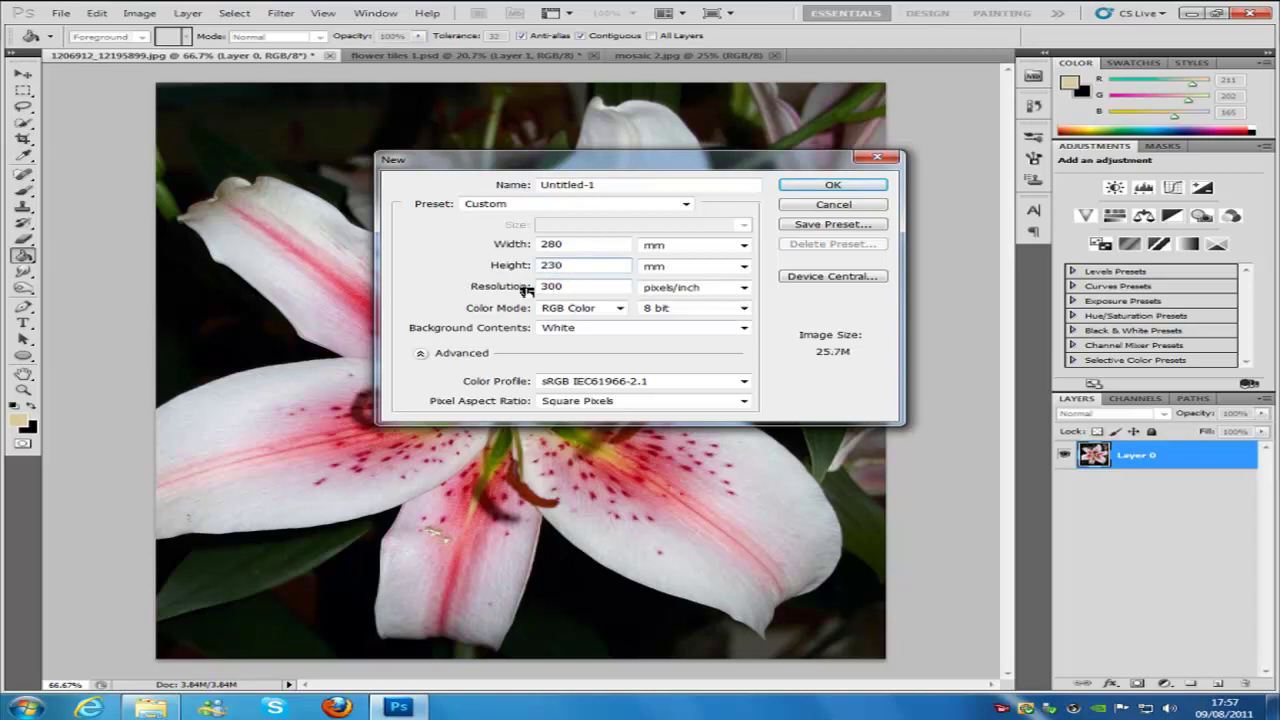
{"action": "left_click", "coordinate": [831, 187]}
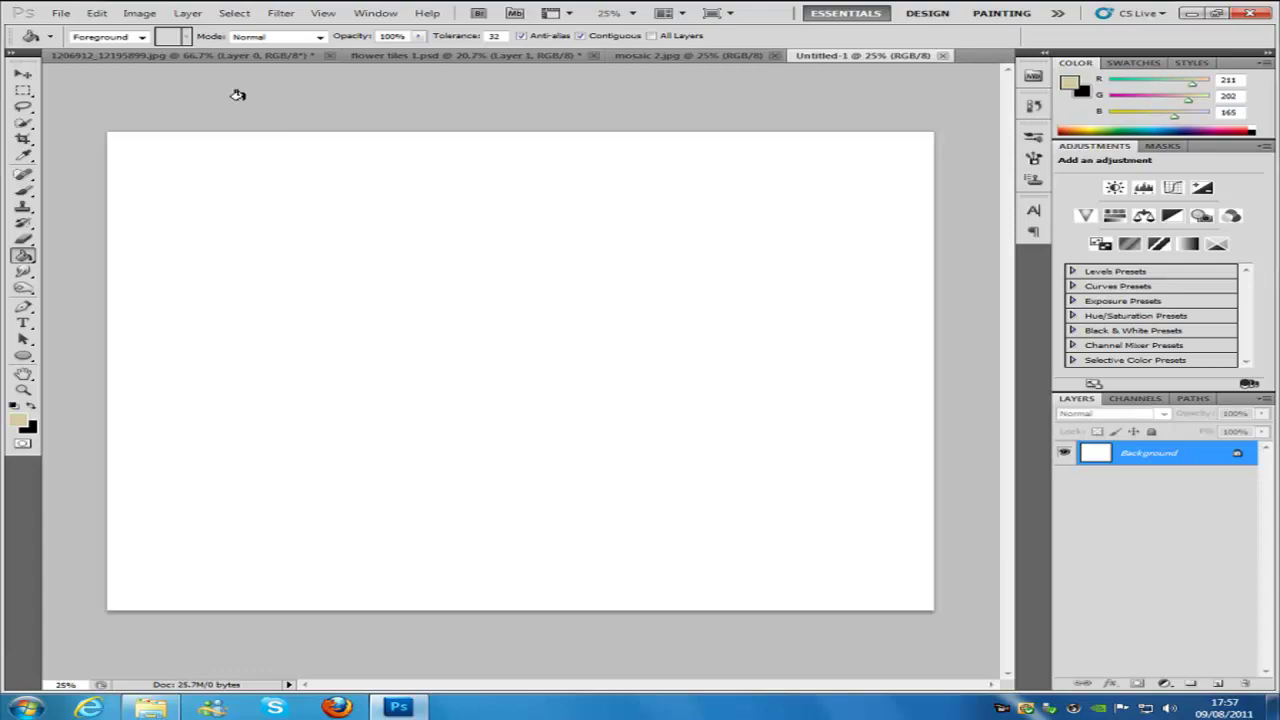
Step: Copy the lily photo from its own document into the new blank document as a layer
{"action": "left_click", "coordinate": [196, 57]}
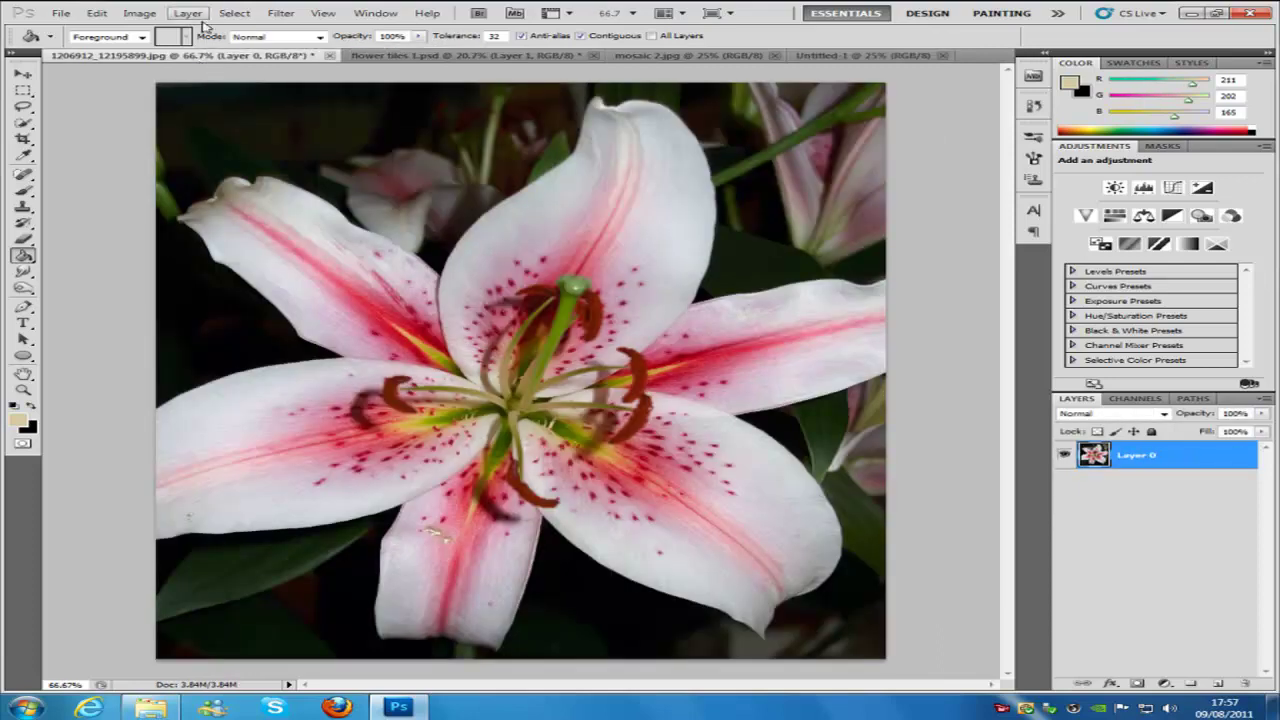
{"action": "left_click", "coordinate": [22, 74]}
{"action": "left_click_drag", "start_coordinate": [403, 285], "coordinate": [359, 250]}
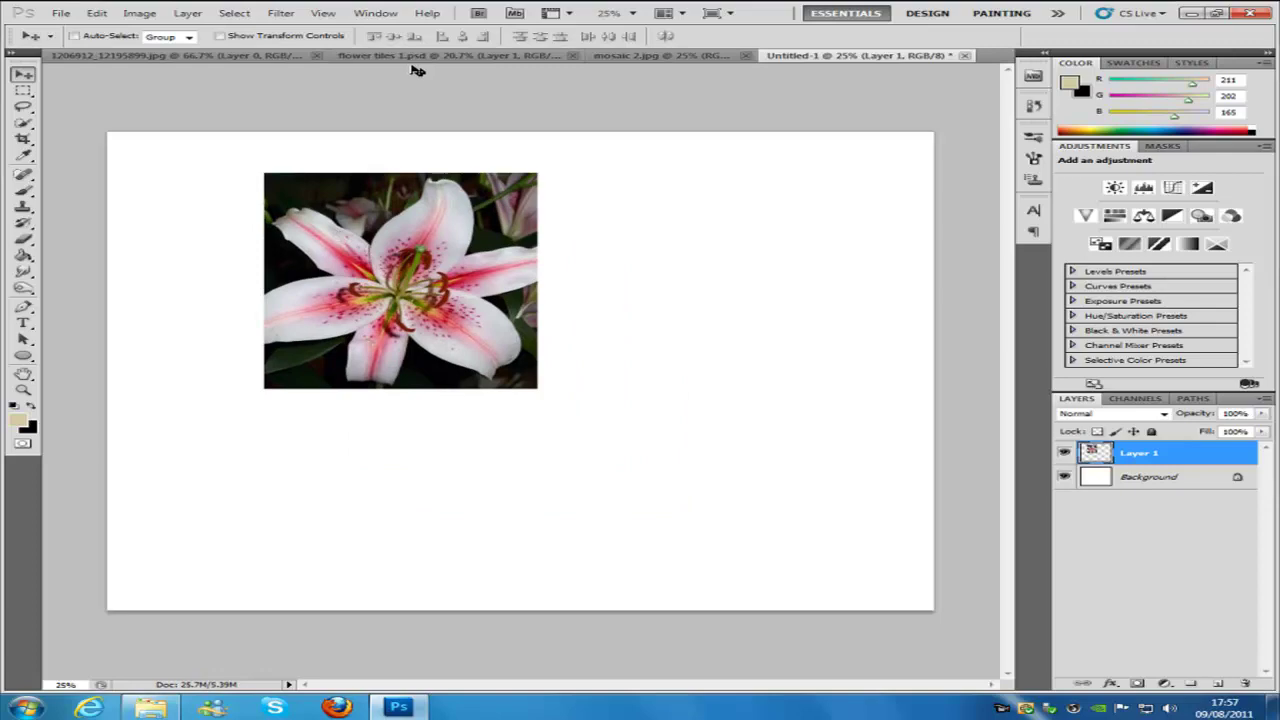
Step: Close the original lily photo, flower tiles 1.psd and mosaic 2.jpg, discarding their unsaved changes
{"action": "left_click", "coordinate": [300, 57]}
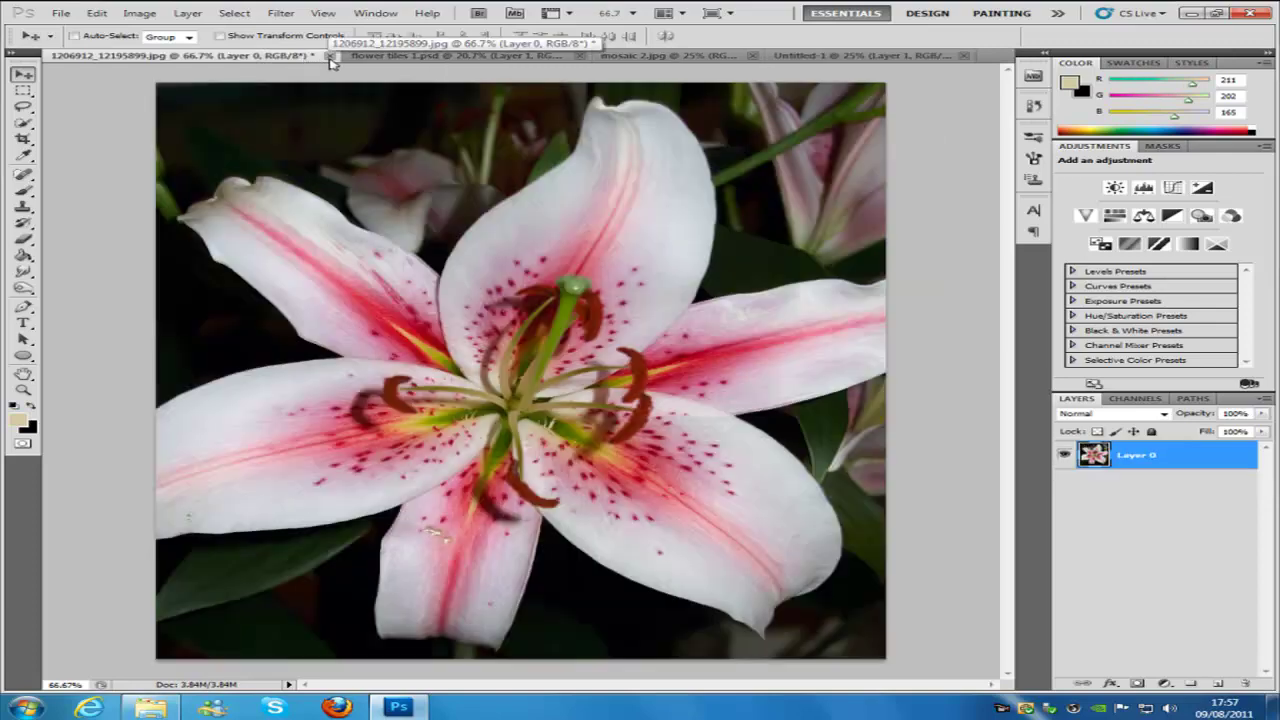
{"action": "left_click", "coordinate": [329, 56]}
{"action": "left_click", "coordinate": [627, 276]}
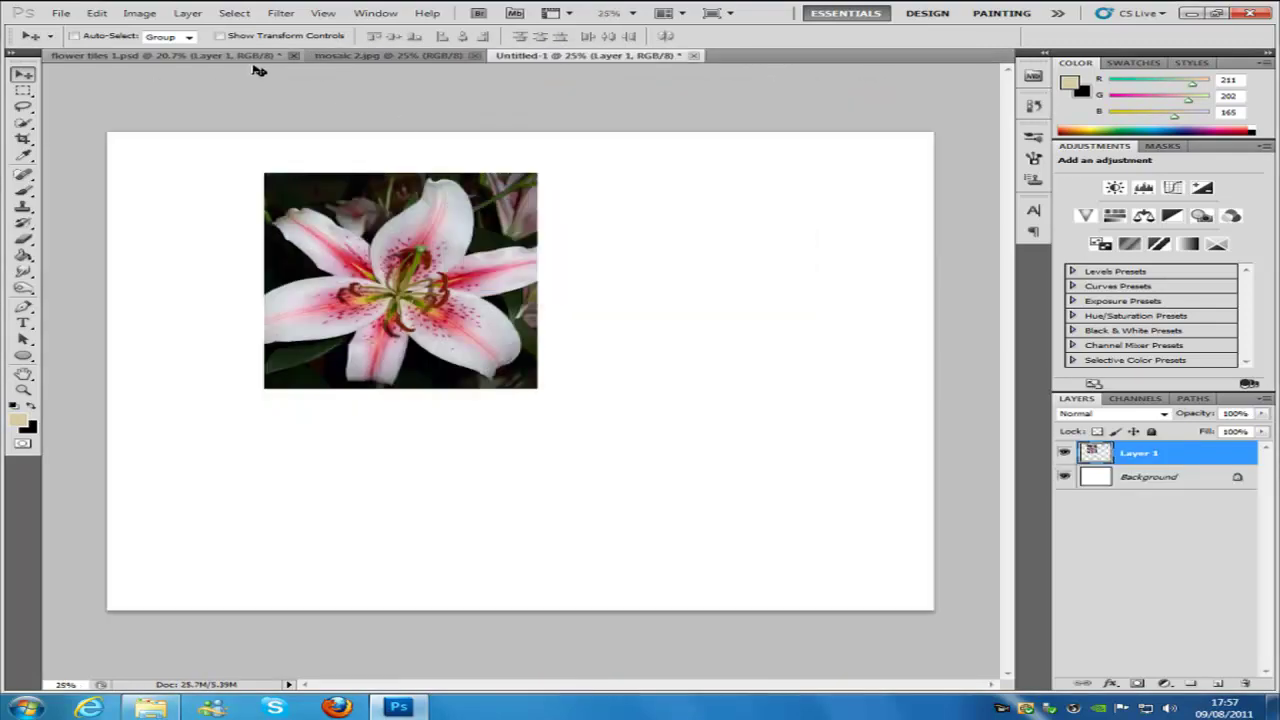
{"action": "left_click", "coordinate": [280, 56]}
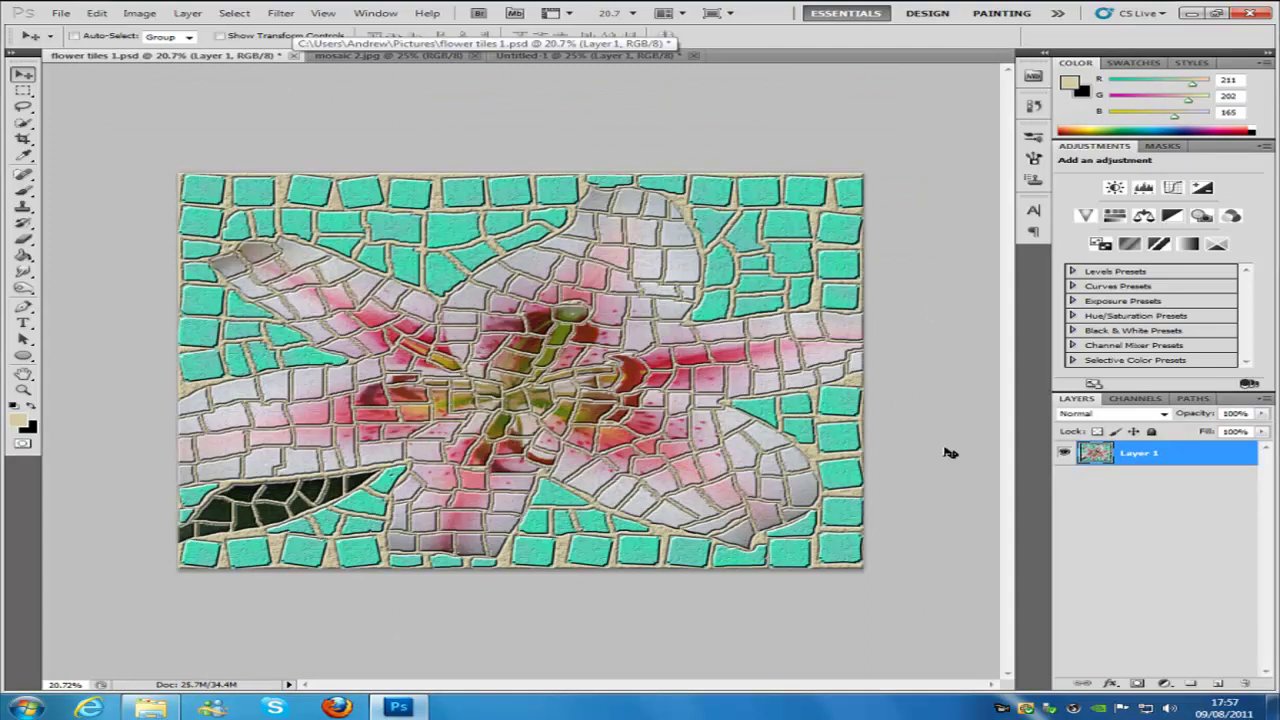
{"action": "left_click", "coordinate": [294, 55]}
{"action": "left_click", "coordinate": [628, 275]}
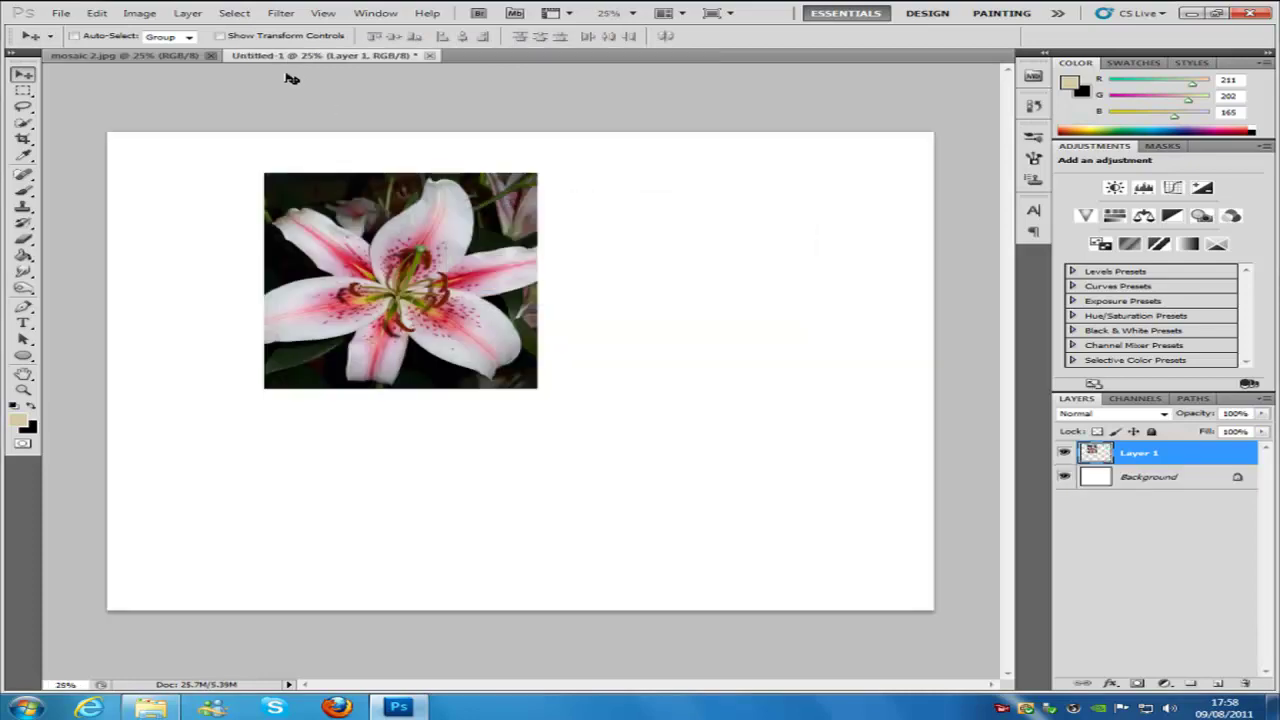
{"action": "left_click", "coordinate": [185, 57]}
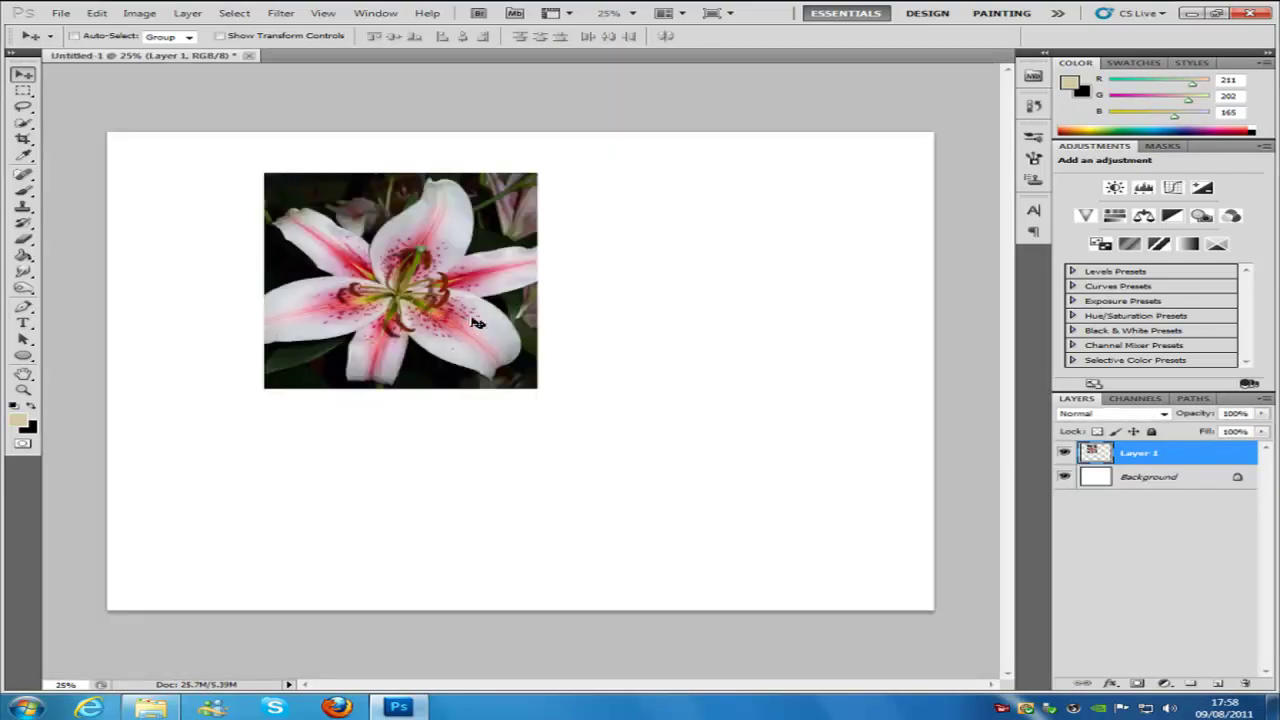
Step: Align the lily layer with the canvas's upper-left corner and stretch it with Free Transform to fill the whole canvas
{"action": "left_click_drag", "start_coordinate": [392, 245], "coordinate": [277, 213]}
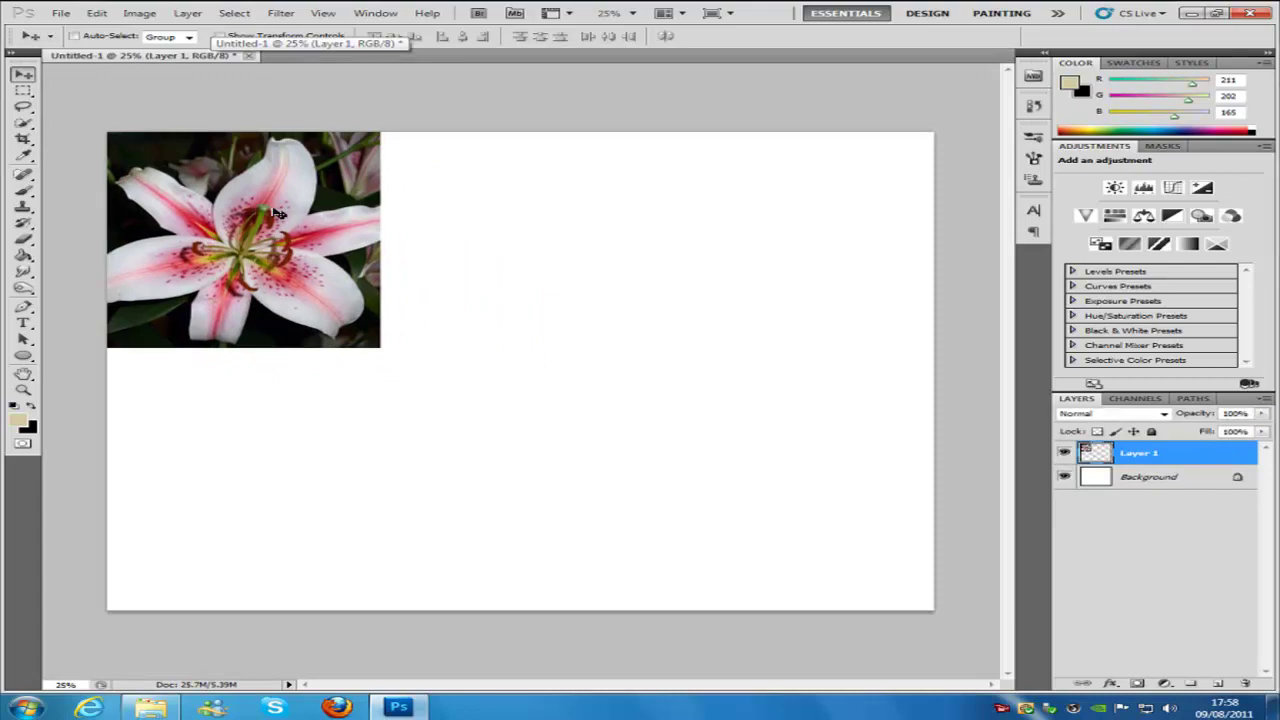
{"action": "key", "text": "ctrl+t"}
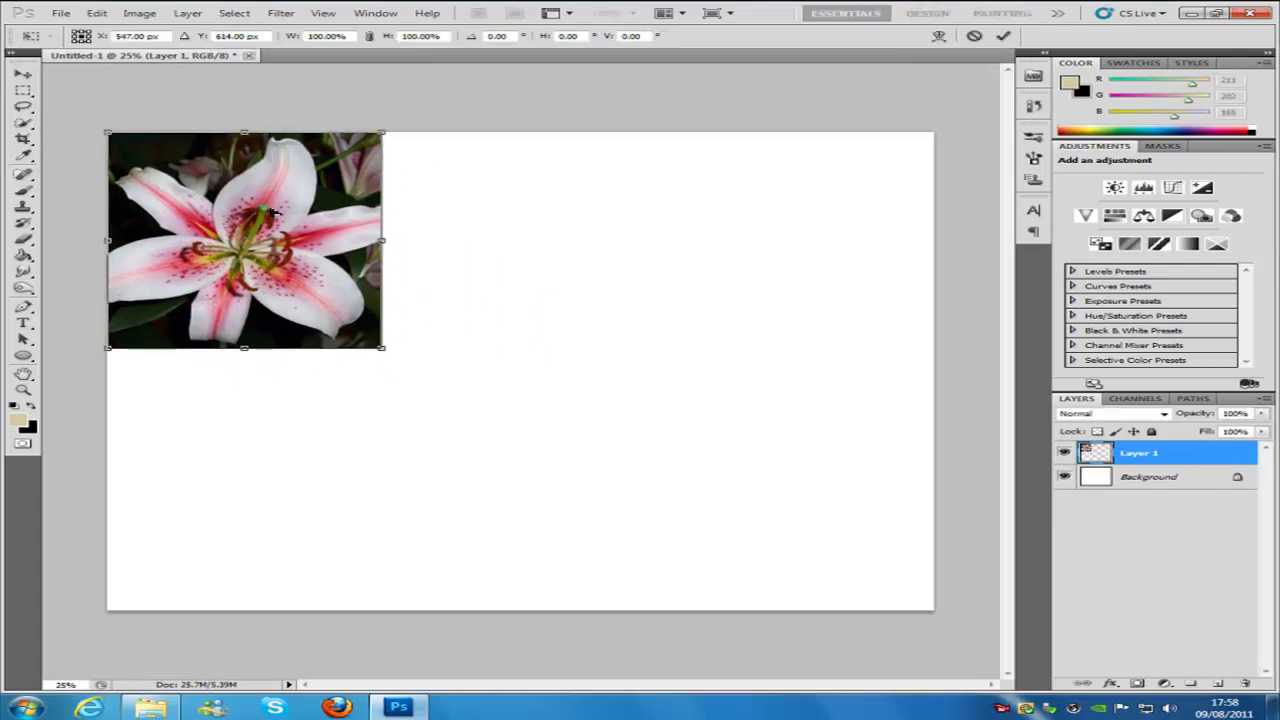
{"action": "left_click_drag", "start_coordinate": [388, 346], "coordinate": [935, 610]}
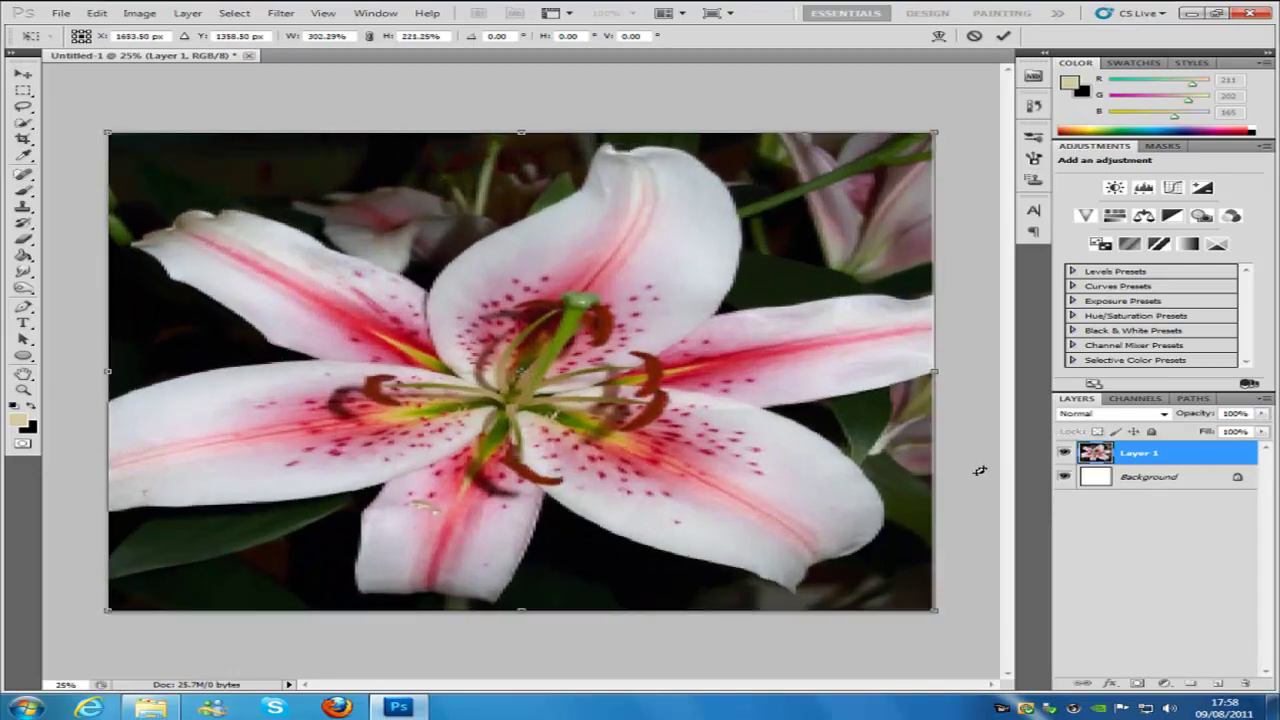
{"action": "left_click", "coordinate": [1007, 37]}
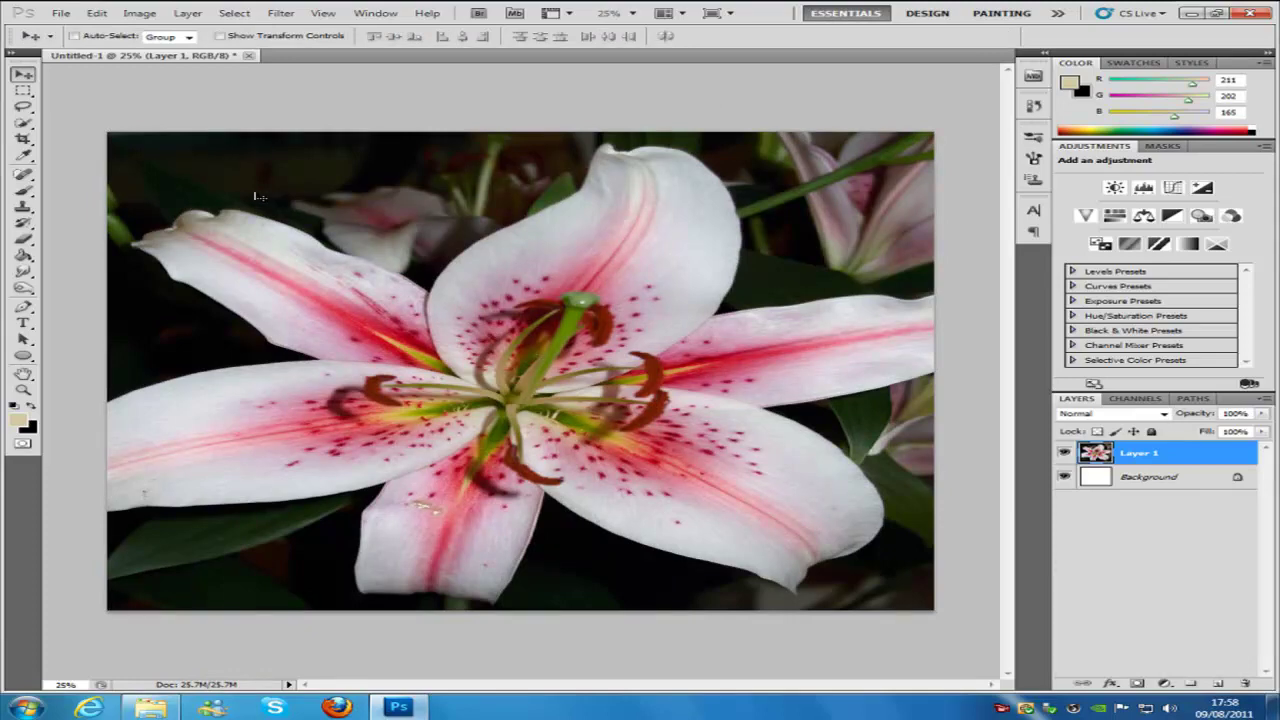
Step: Apply a Surface Blur to the lily layer with a radius of 78 pixels and a threshold of 33 levels
{"action": "left_click", "coordinate": [283, 14]}
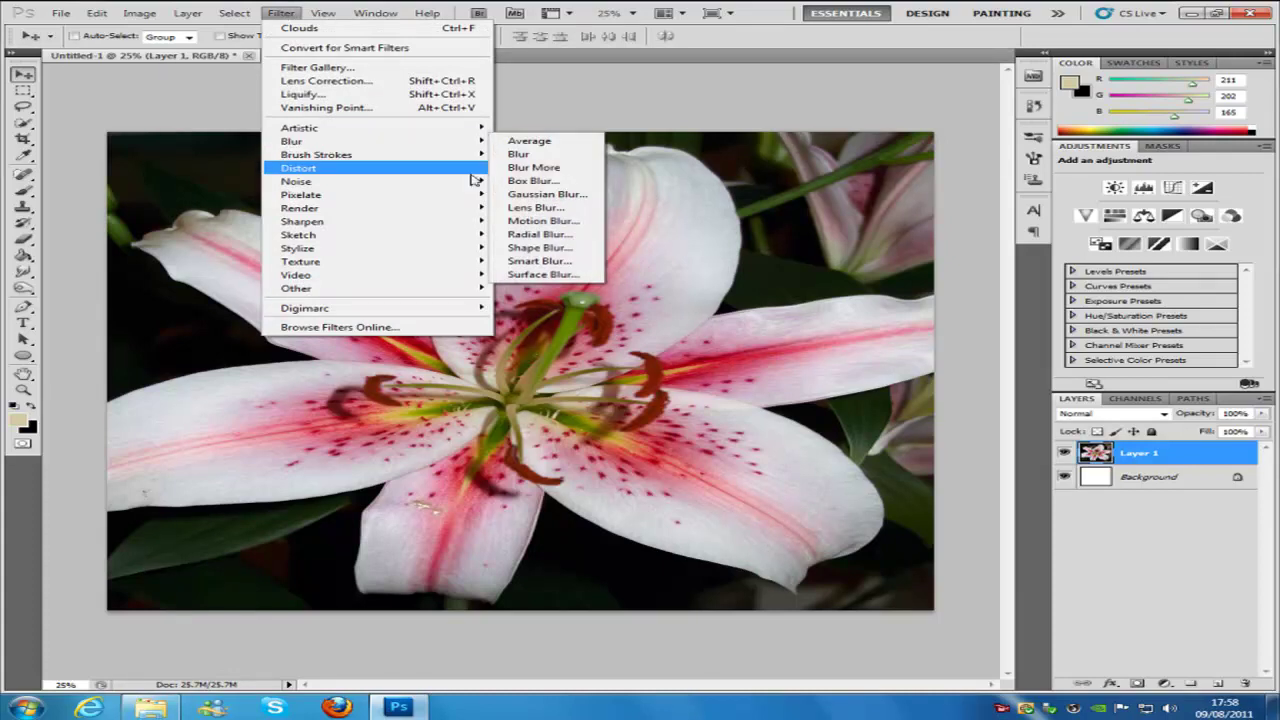
{"action": "left_click", "coordinate": [550, 274]}
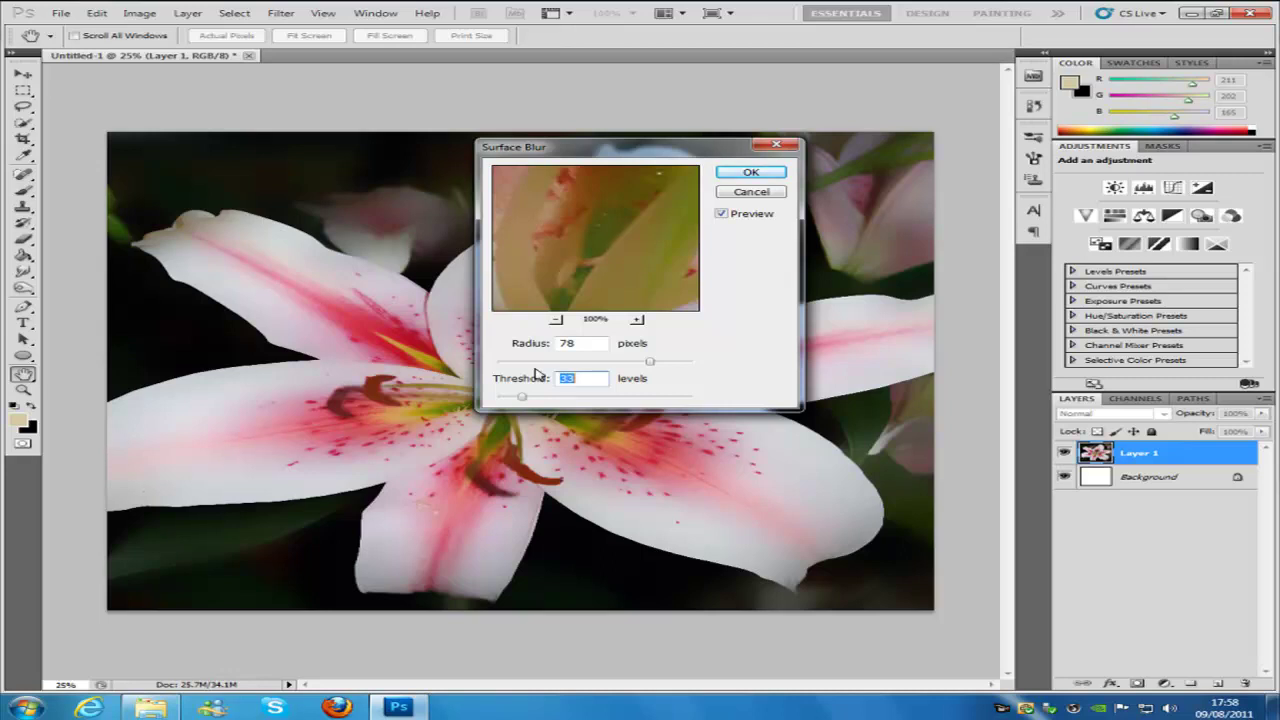
{"action": "left_click", "coordinate": [750, 173]}
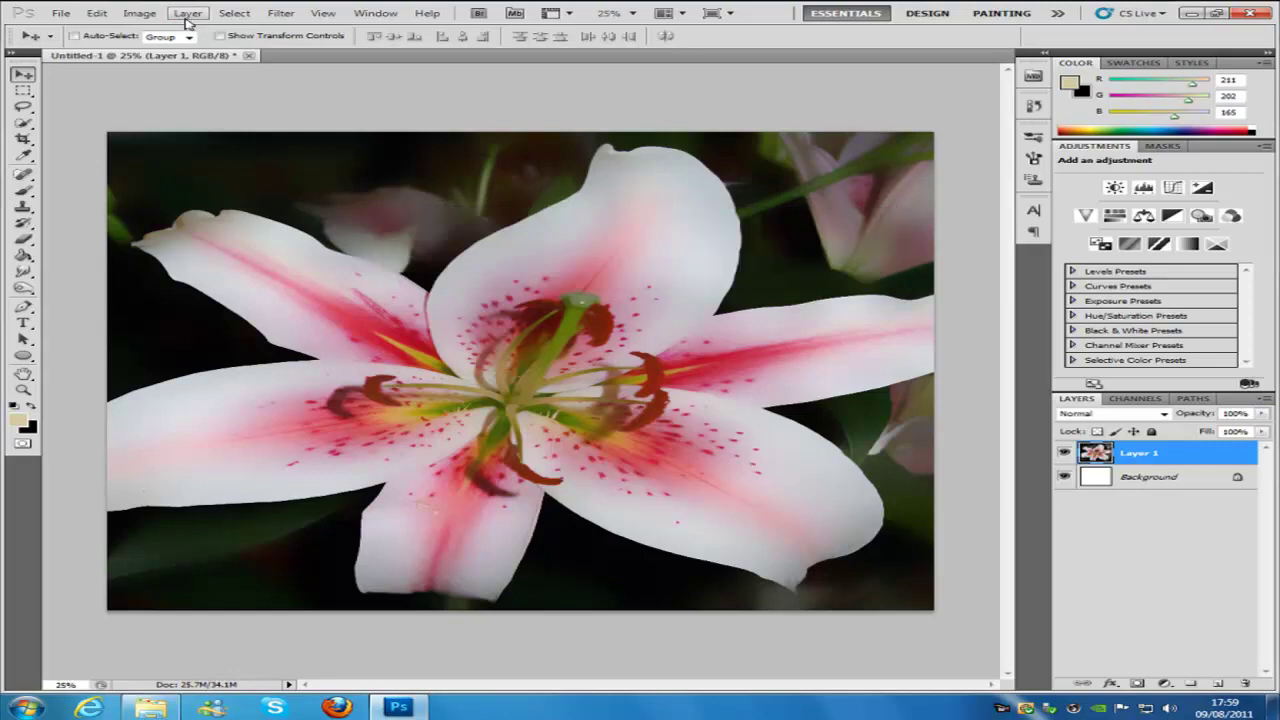
Step: Add a Reveal All layer mask to the lily layer
{"action": "left_click", "coordinate": [187, 13]}
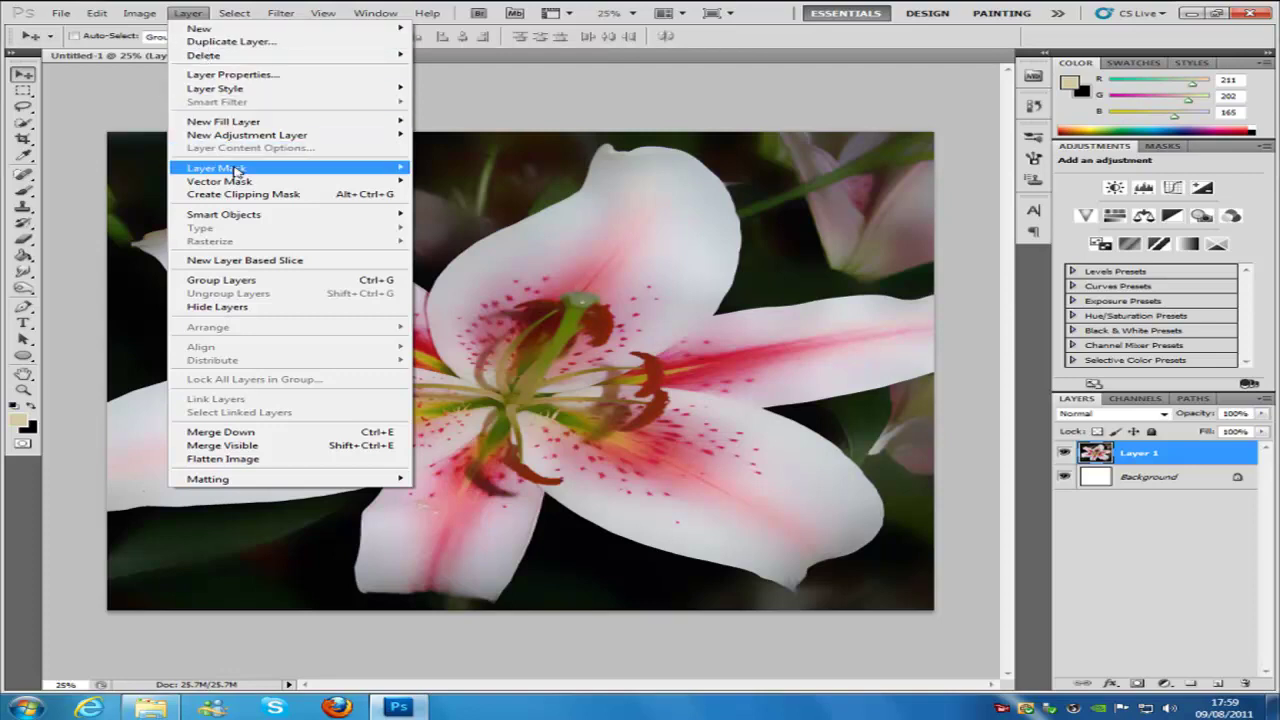
{"action": "mouse_move", "coordinate": [236, 170]}
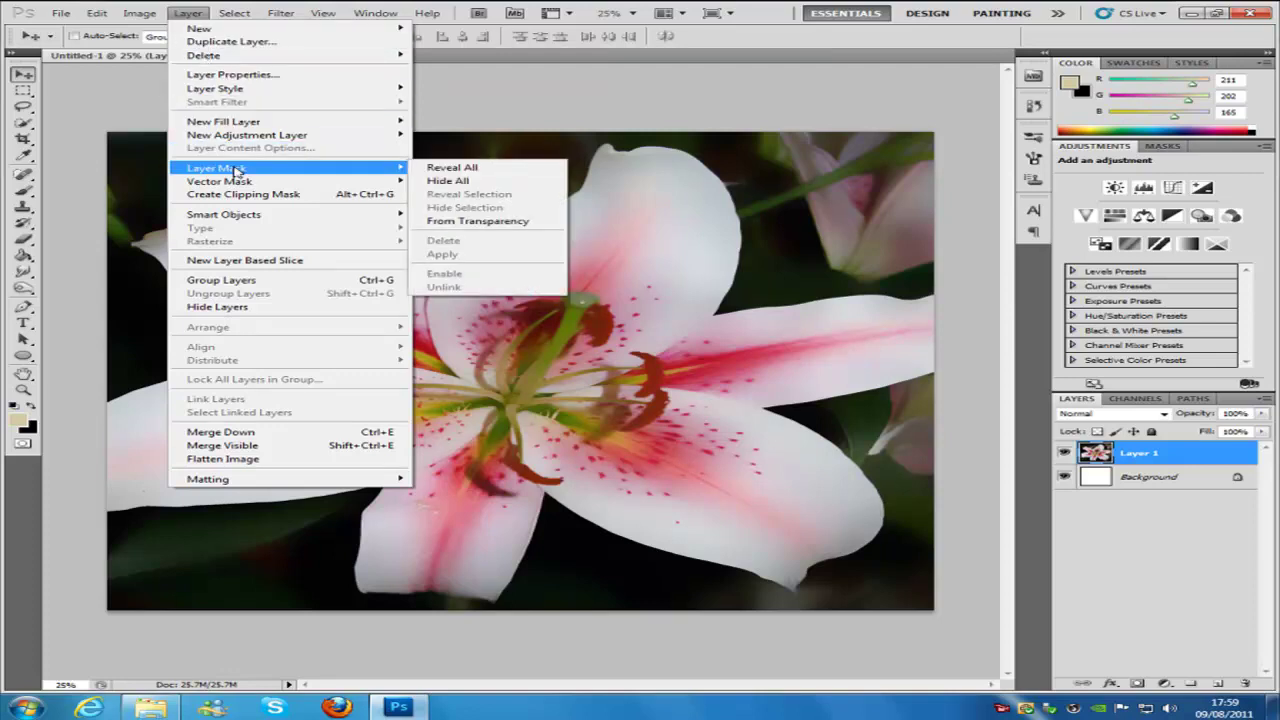
{"action": "left_click", "coordinate": [452, 168]}
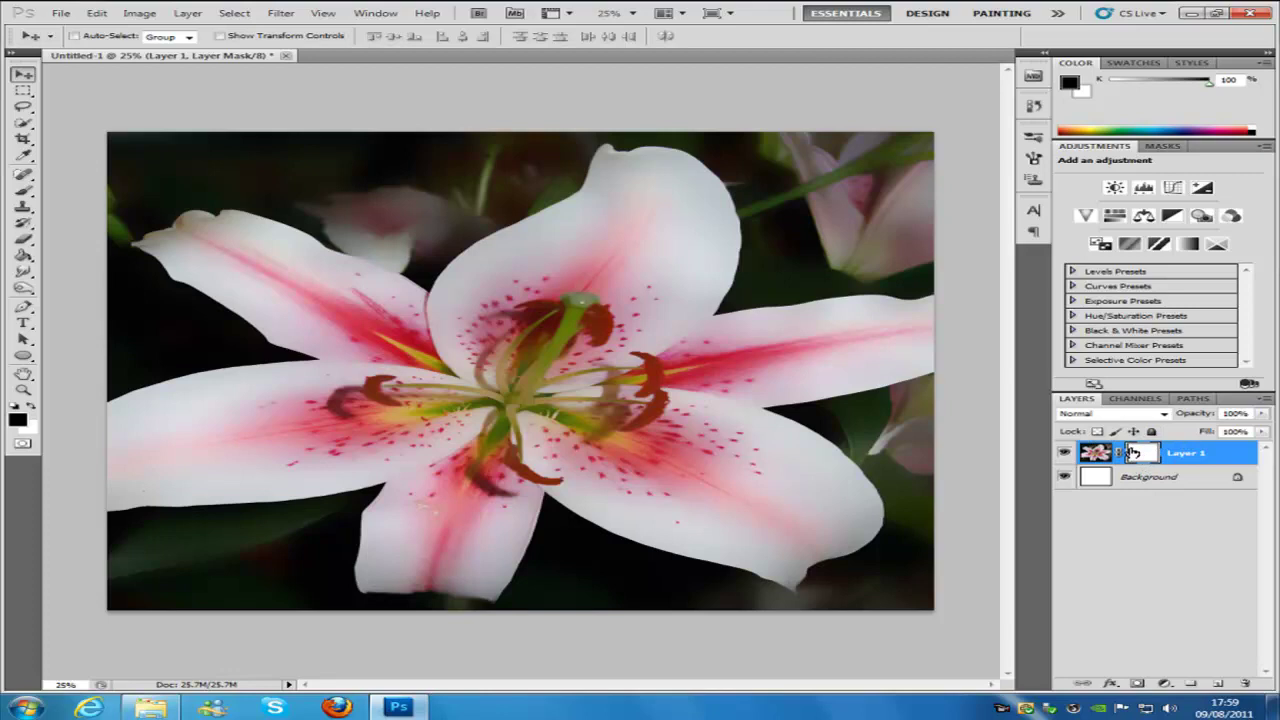
Step: Give Layer 1 a Bevel and Emboss style with the Chisel Hard technique, 113% depth and 9 px size
{"action": "double_click", "coordinate": [1222, 453]}
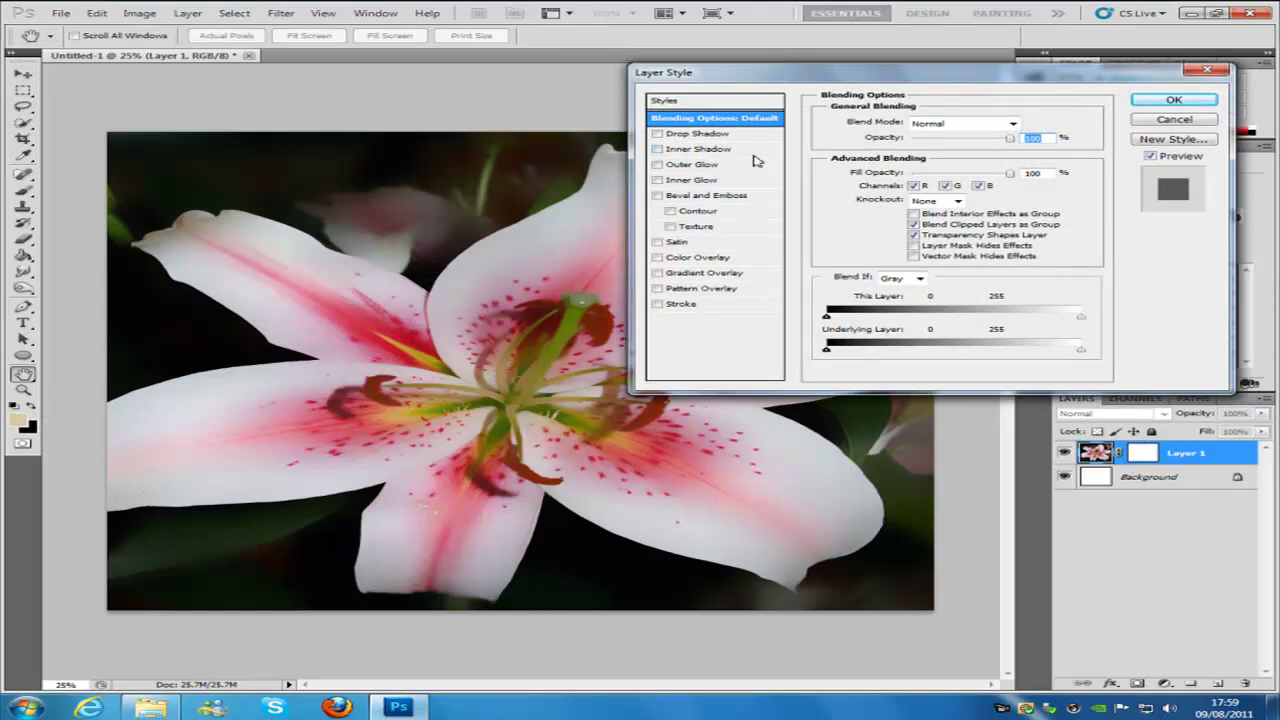
{"action": "left_click", "coordinate": [714, 197]}
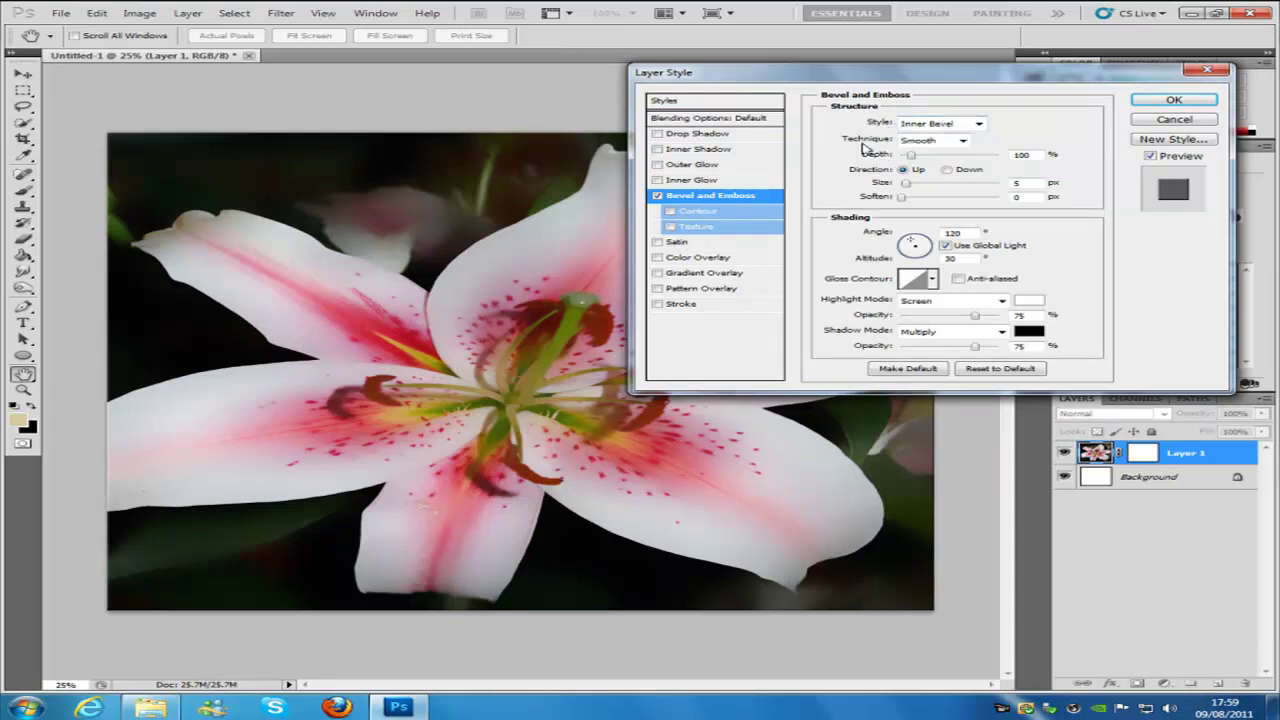
{"action": "left_click", "coordinate": [962, 141]}
{"action": "left_click", "coordinate": [946, 166]}
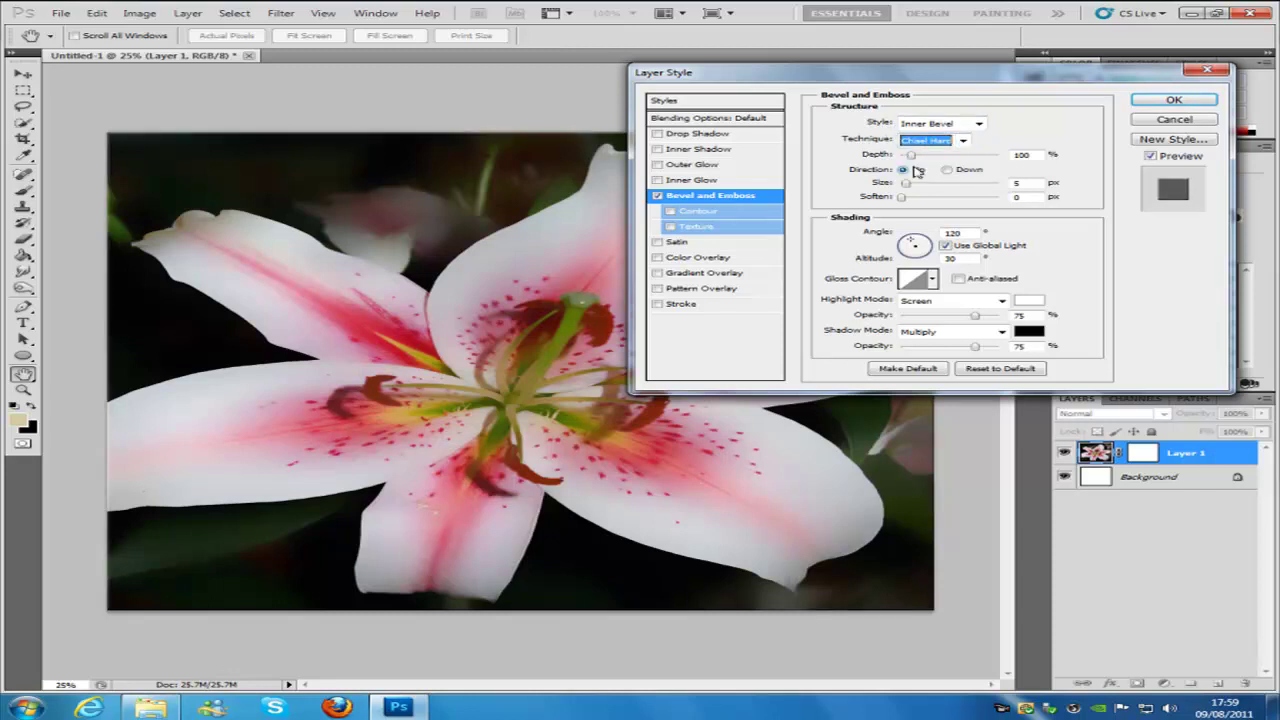
{"action": "key", "text": "Tab"}
{"action": "type", "text": "11"}
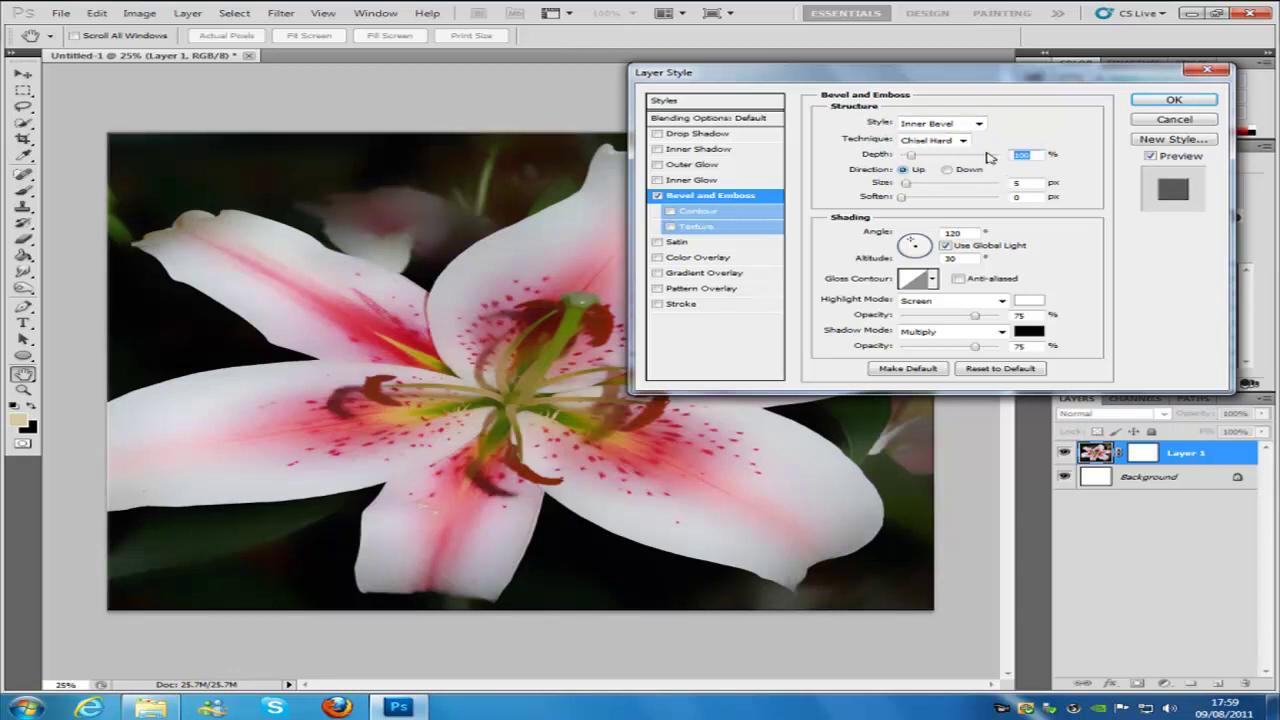
{"action": "type", "text": "3"}
{"action": "key", "text": "Tab"}
{"action": "type", "text": "9"}
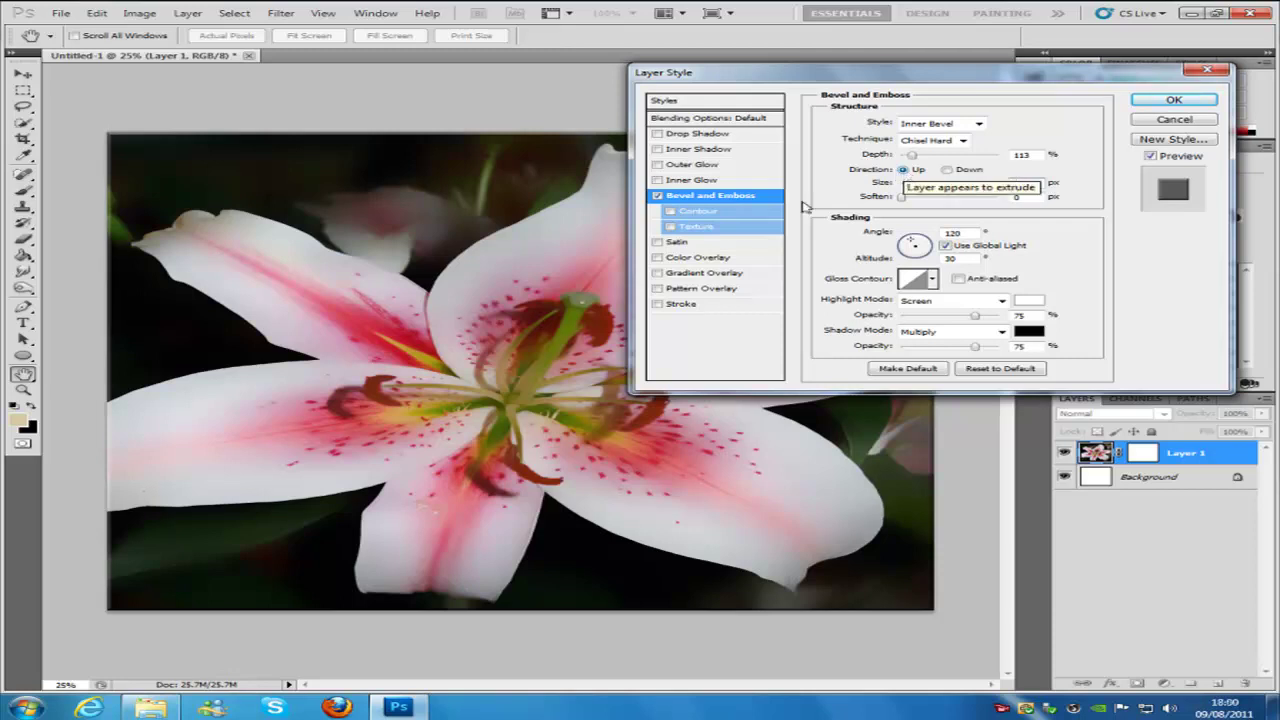
Step: Enable Contour and Texture for Layer 1's bevel and apply the layer style
{"action": "left_click", "coordinate": [670, 212]}
{"action": "left_click", "coordinate": [671, 227]}
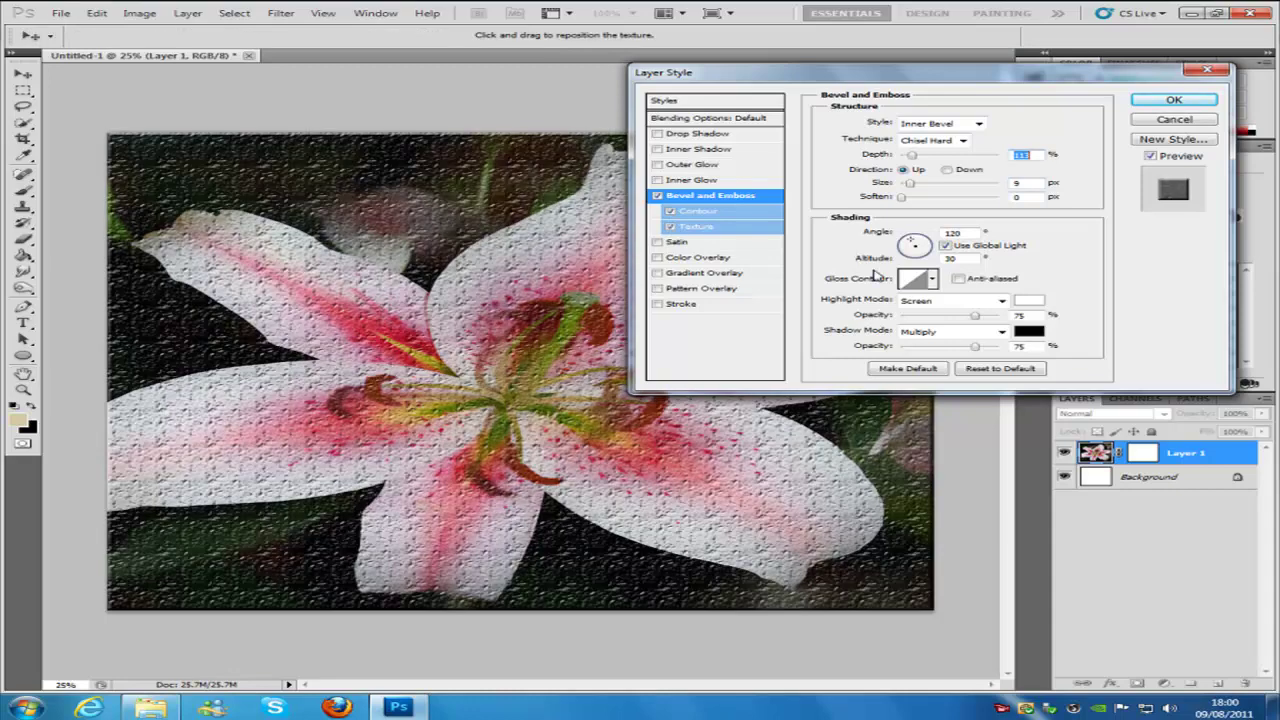
{"action": "left_click", "coordinate": [1174, 101]}
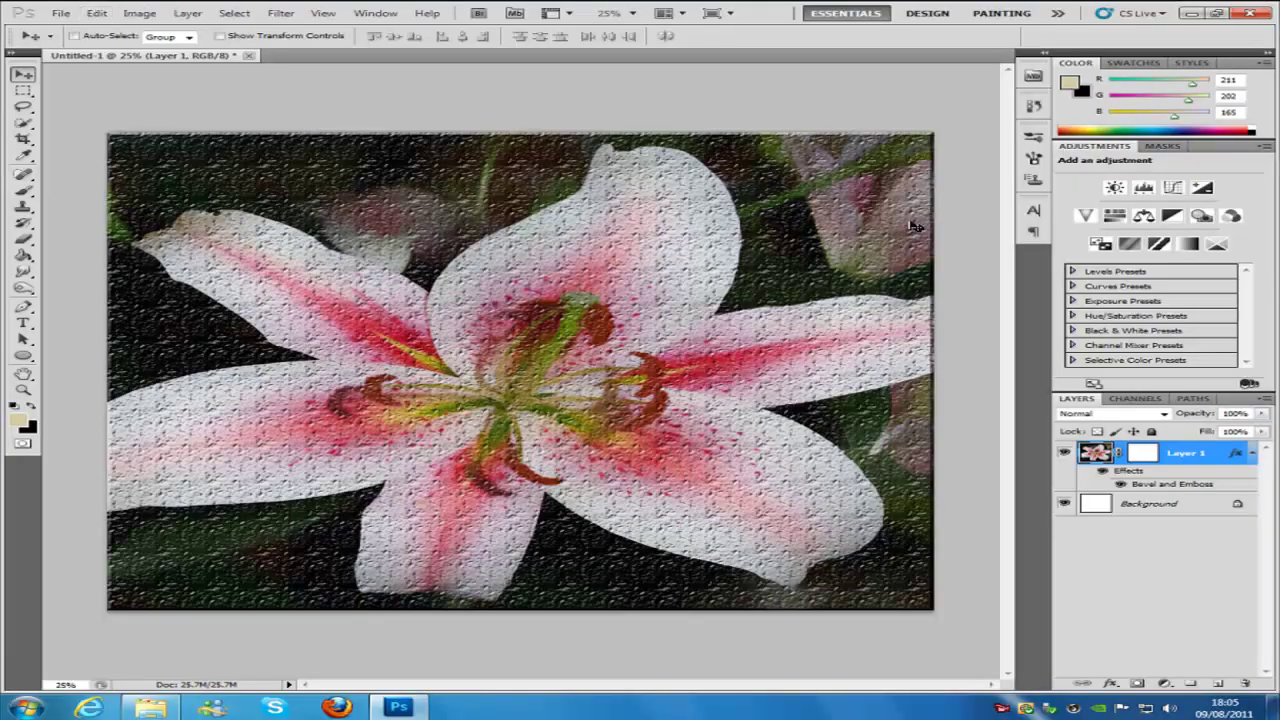
Step: Set the texture depth of Layer 1's bevel to +18% and apply the layer style
{"action": "double_click", "coordinate": [1215, 452]}
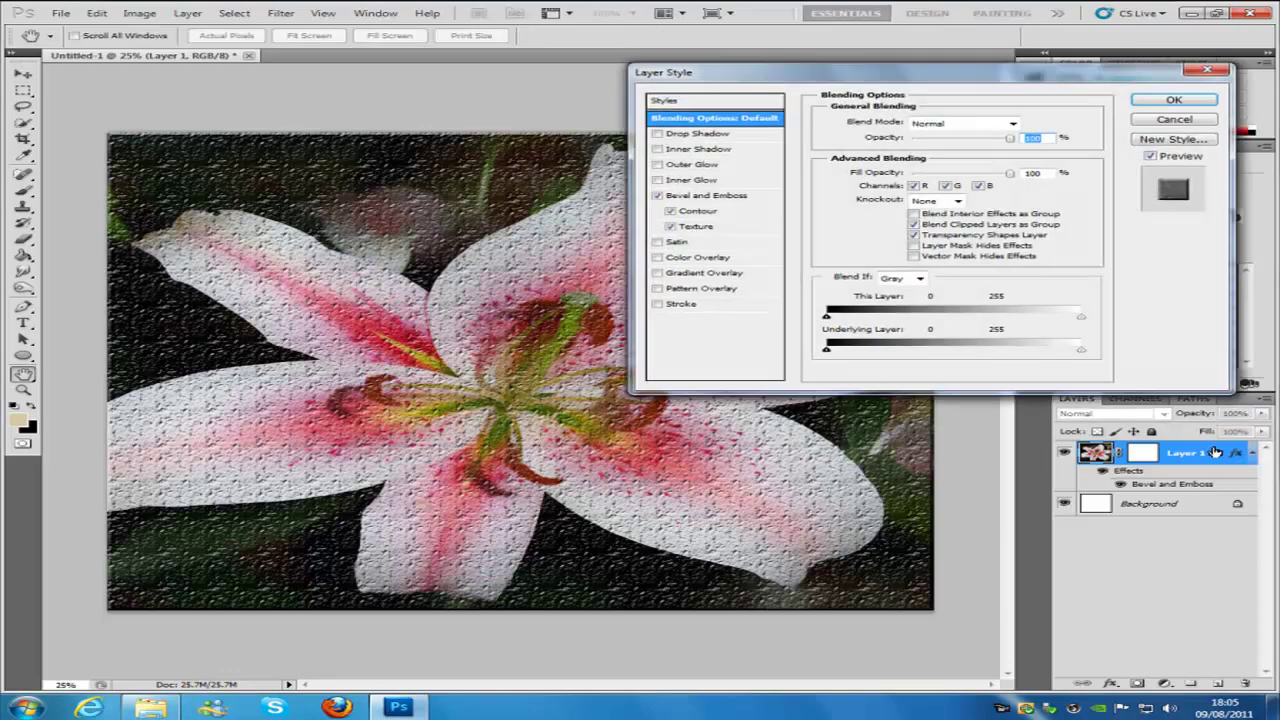
{"action": "left_click", "coordinate": [711, 228]}
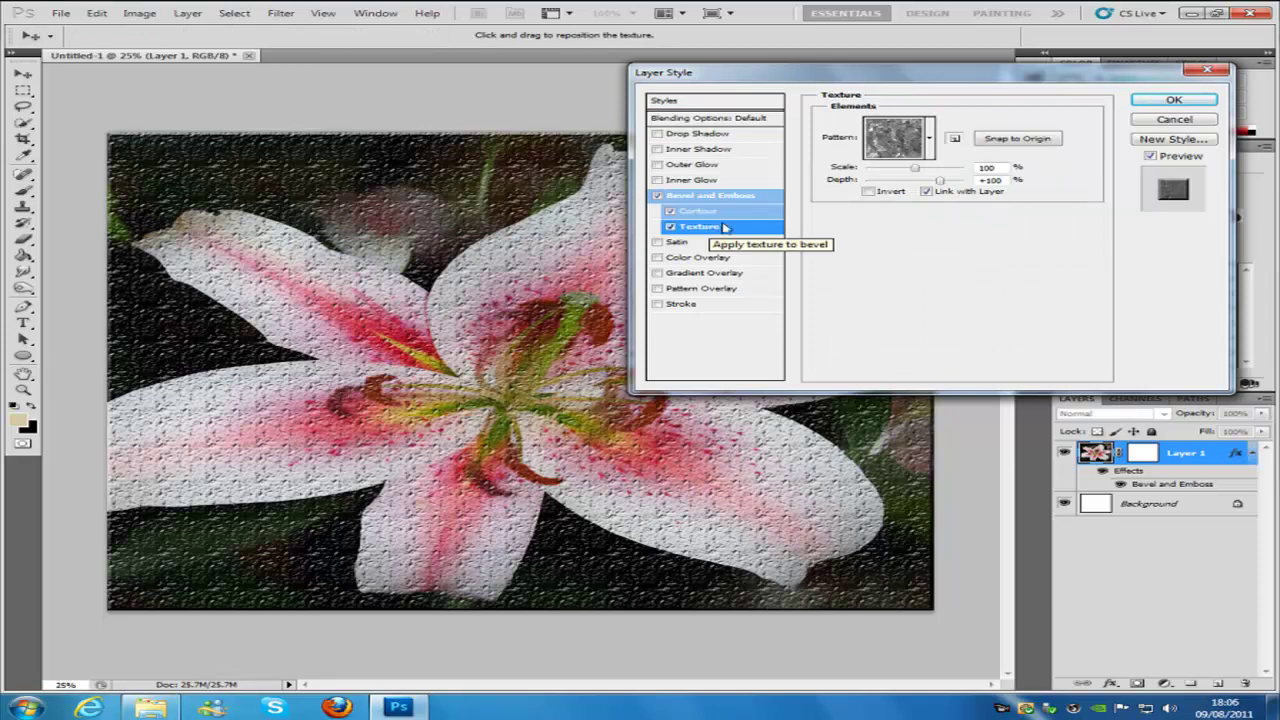
{"action": "left_click", "coordinate": [931, 139]}
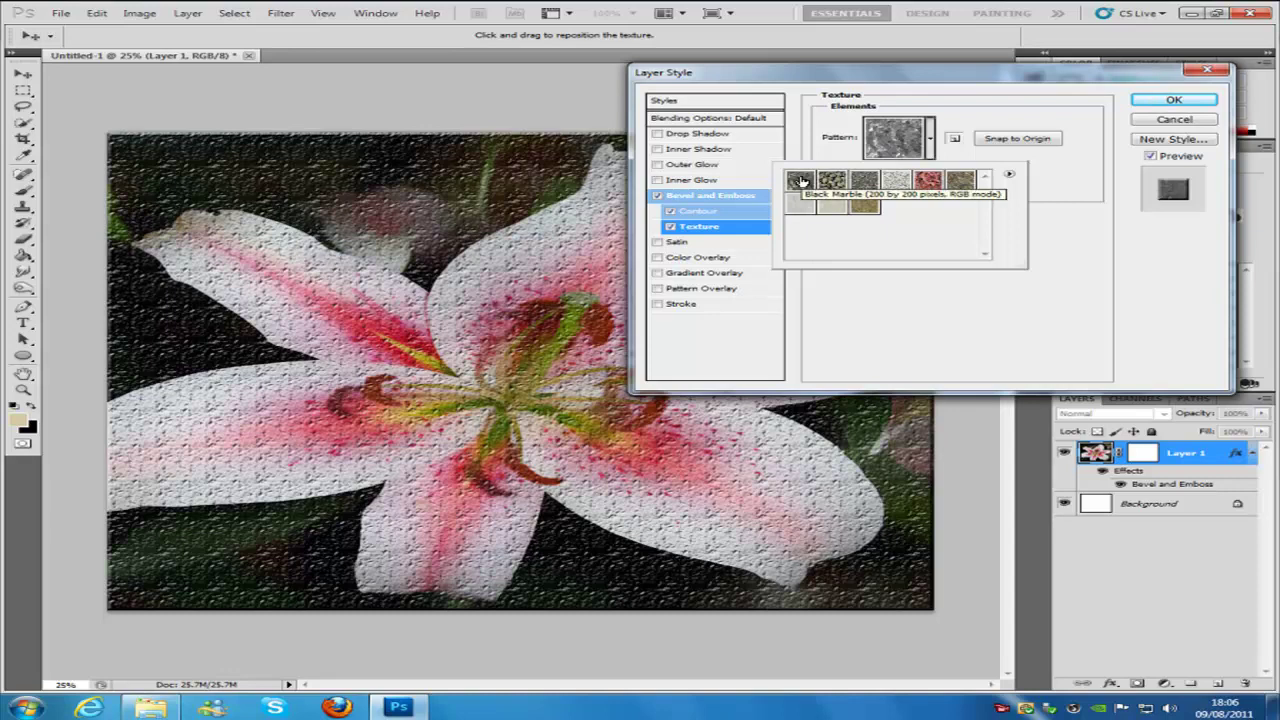
{"action": "left_click", "coordinate": [1010, 176]}
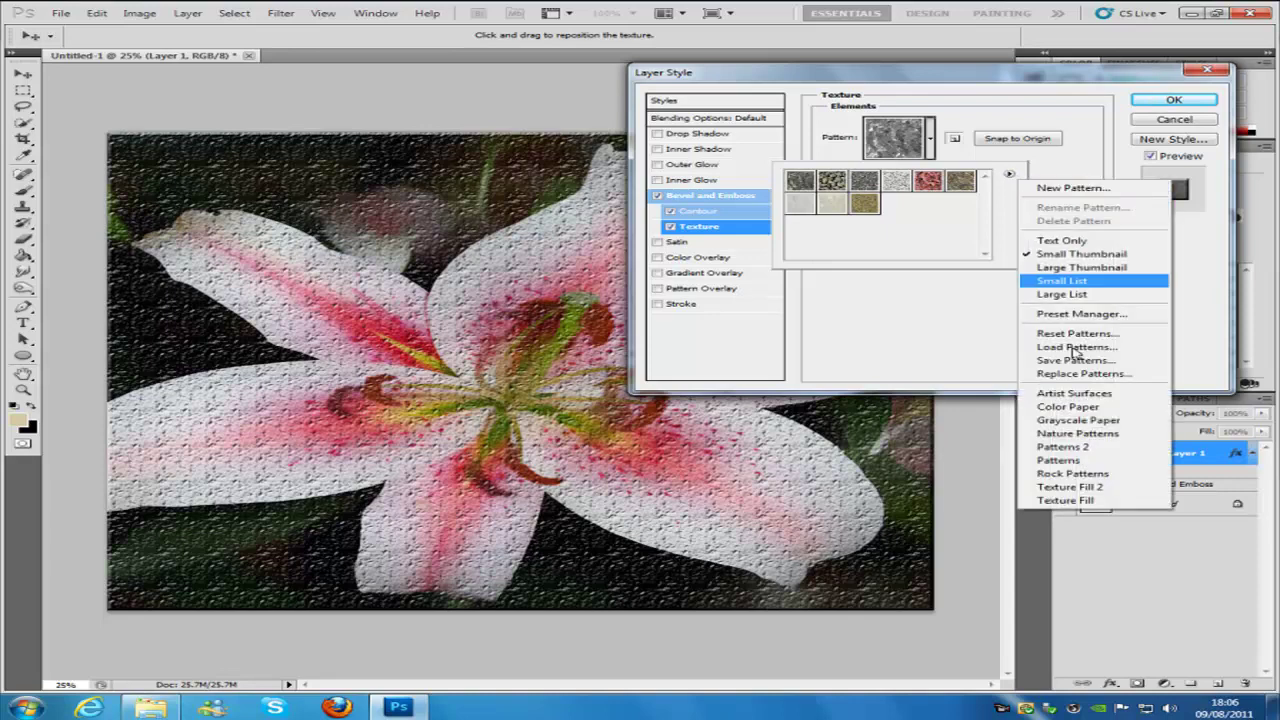
{"action": "left_click", "coordinate": [1070, 475]}
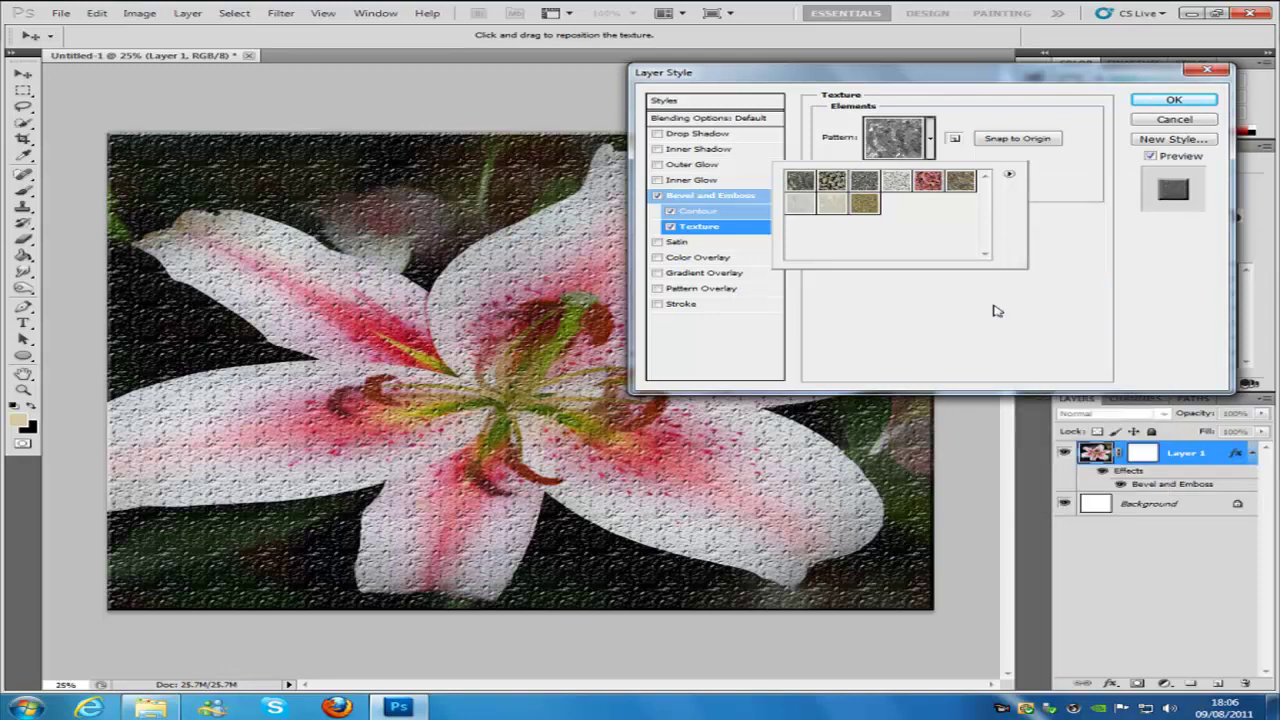
{"action": "left_click", "coordinate": [993, 309]}
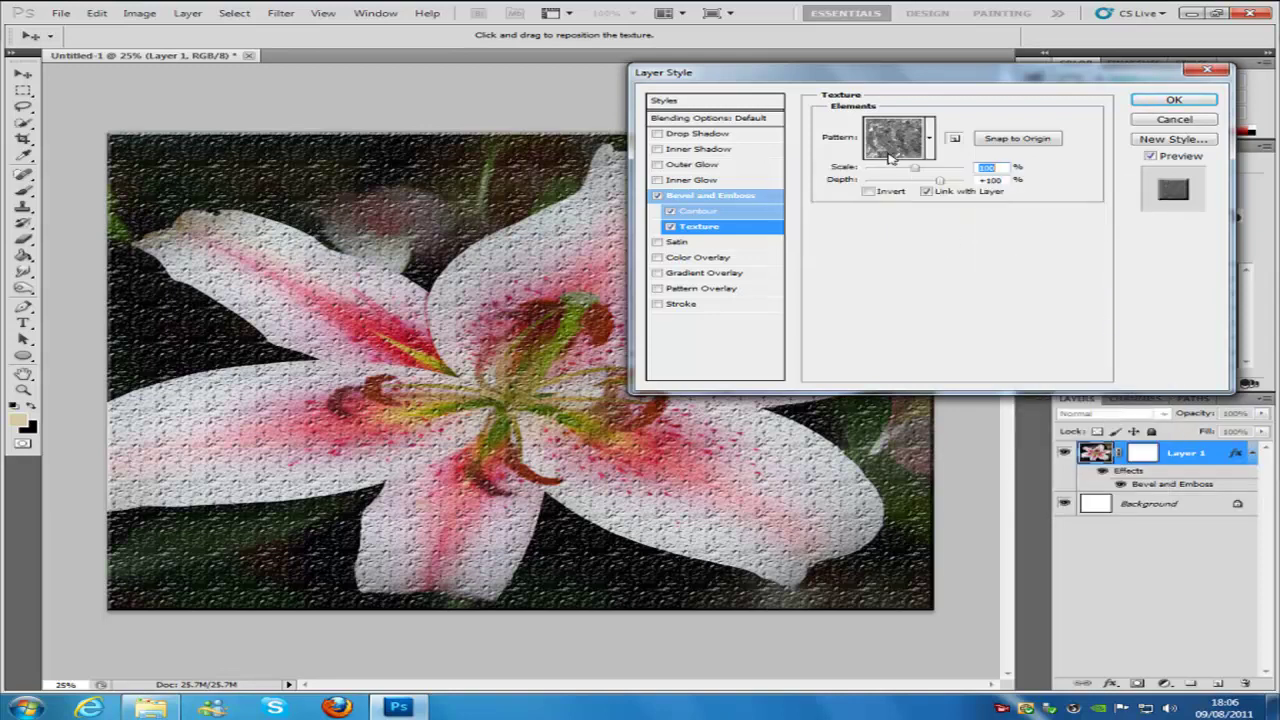
{"action": "double_click", "coordinate": [1005, 180]}
{"action": "type", "text": "18"}
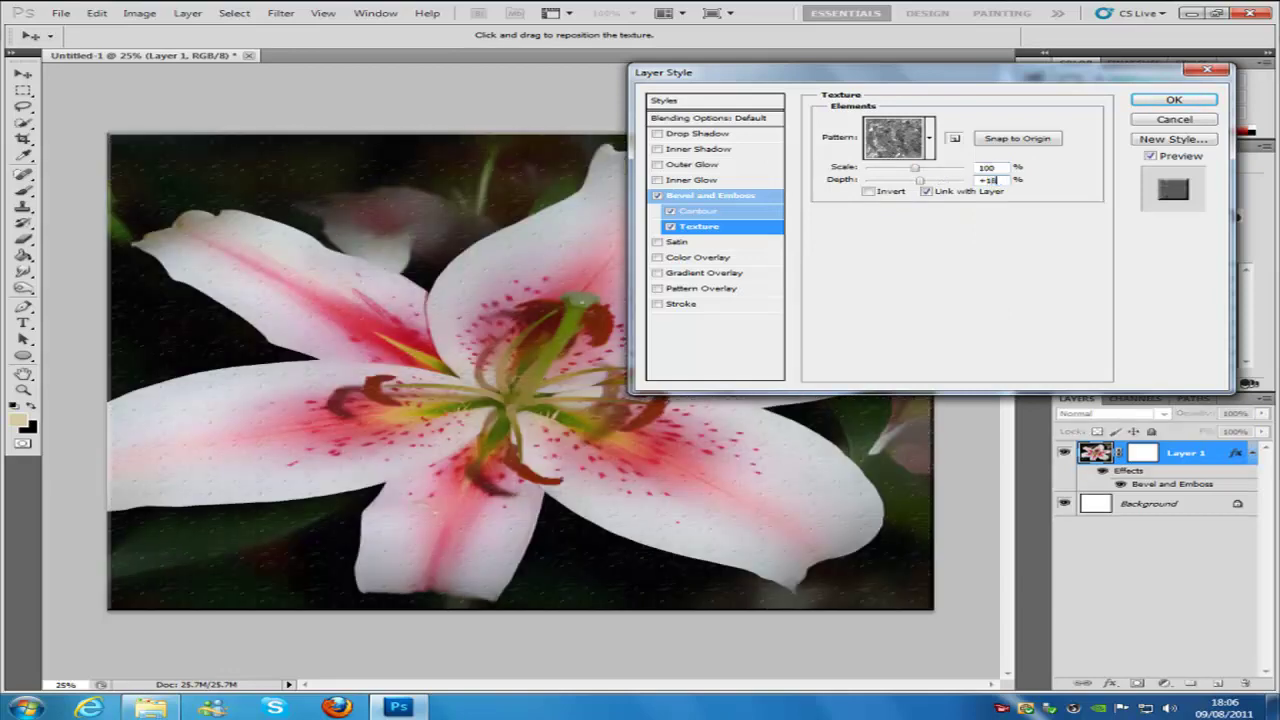
{"action": "left_click", "coordinate": [987, 140]}
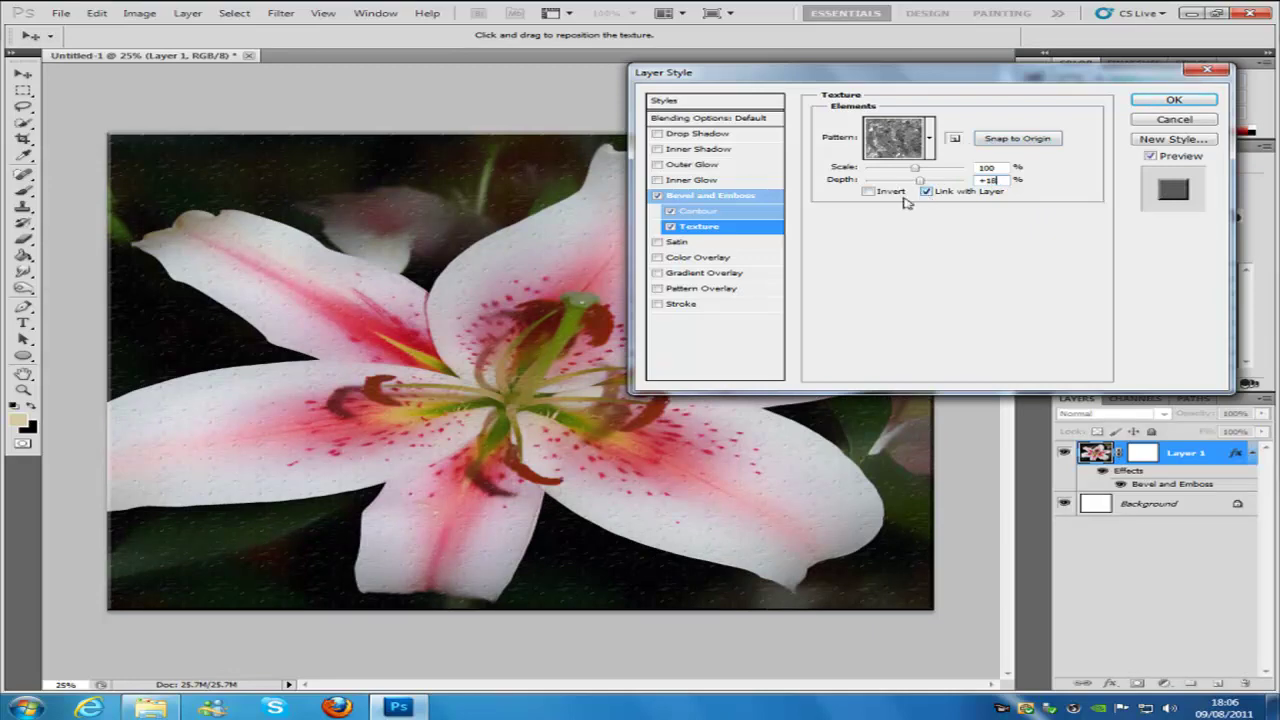
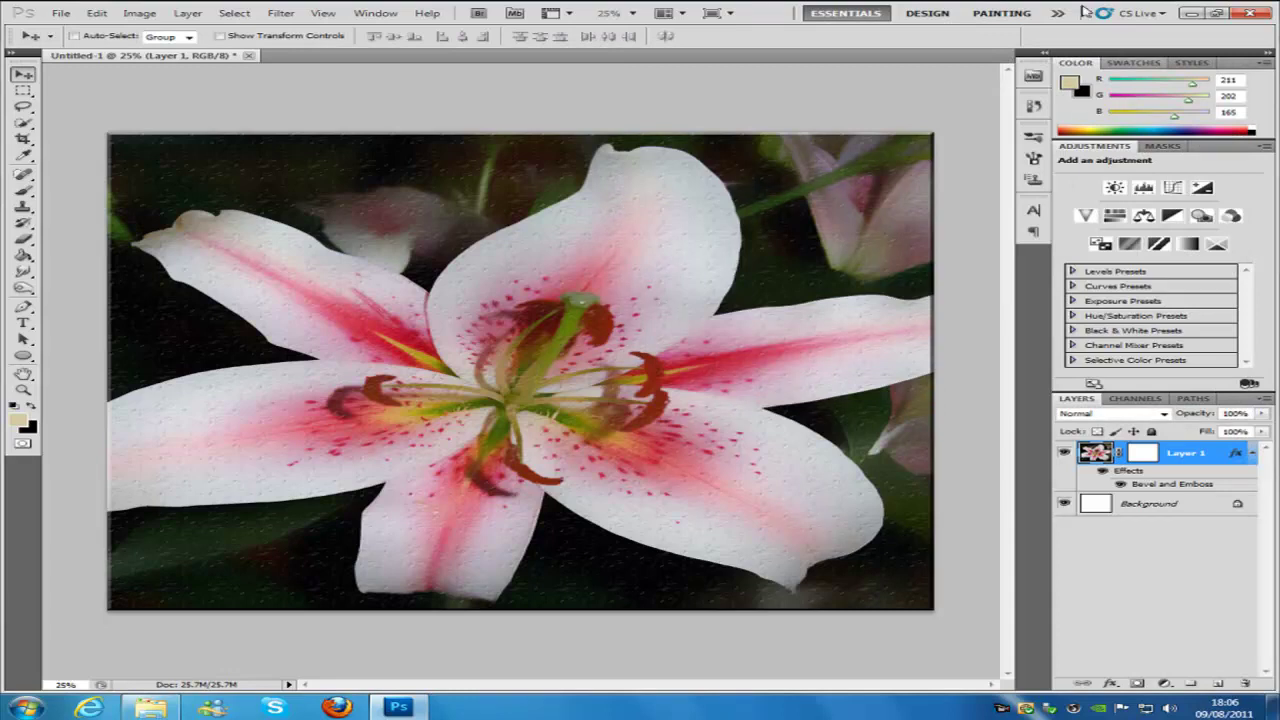
Step: Create a new document 200 pixels wide and 200 pixels high
{"action": "left_click", "coordinate": [62, 13]}
{"action": "left_click", "coordinate": [84, 30]}
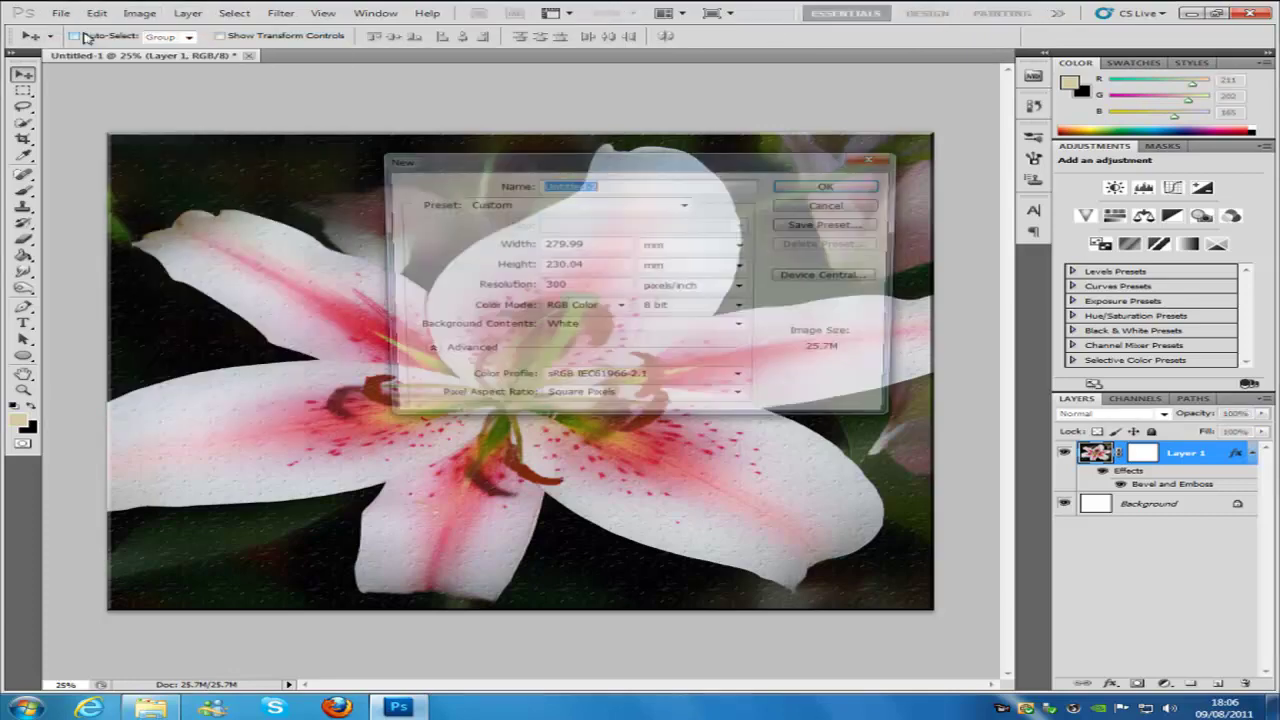
{"action": "left_click", "coordinate": [673, 245]}
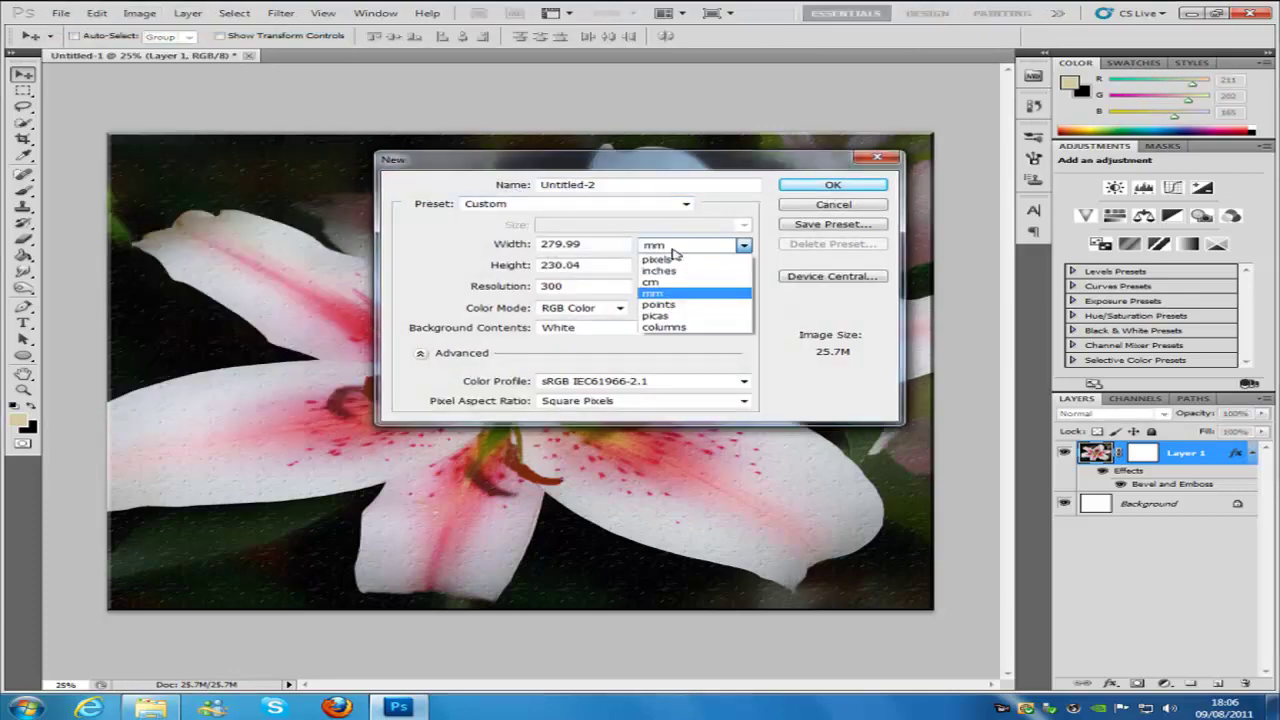
{"action": "left_click", "coordinate": [657, 259]}
{"action": "left_click", "coordinate": [503, 250]}
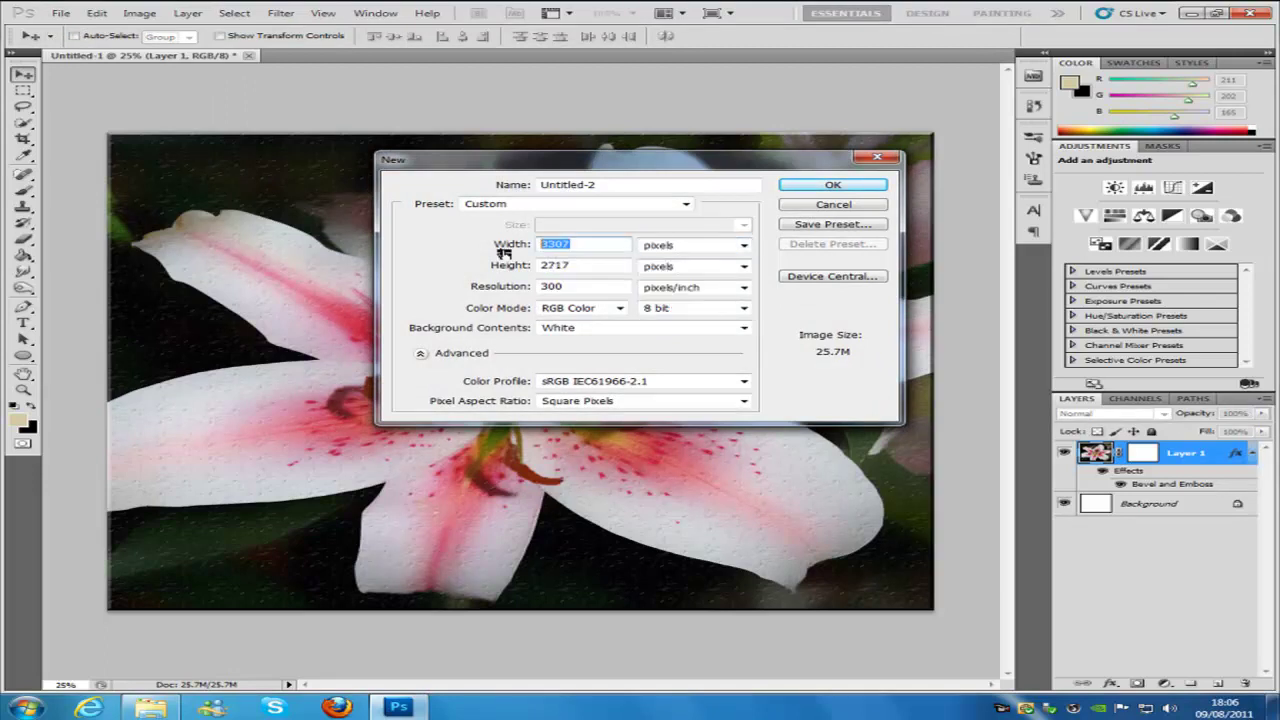
{"action": "type", "text": "200"}
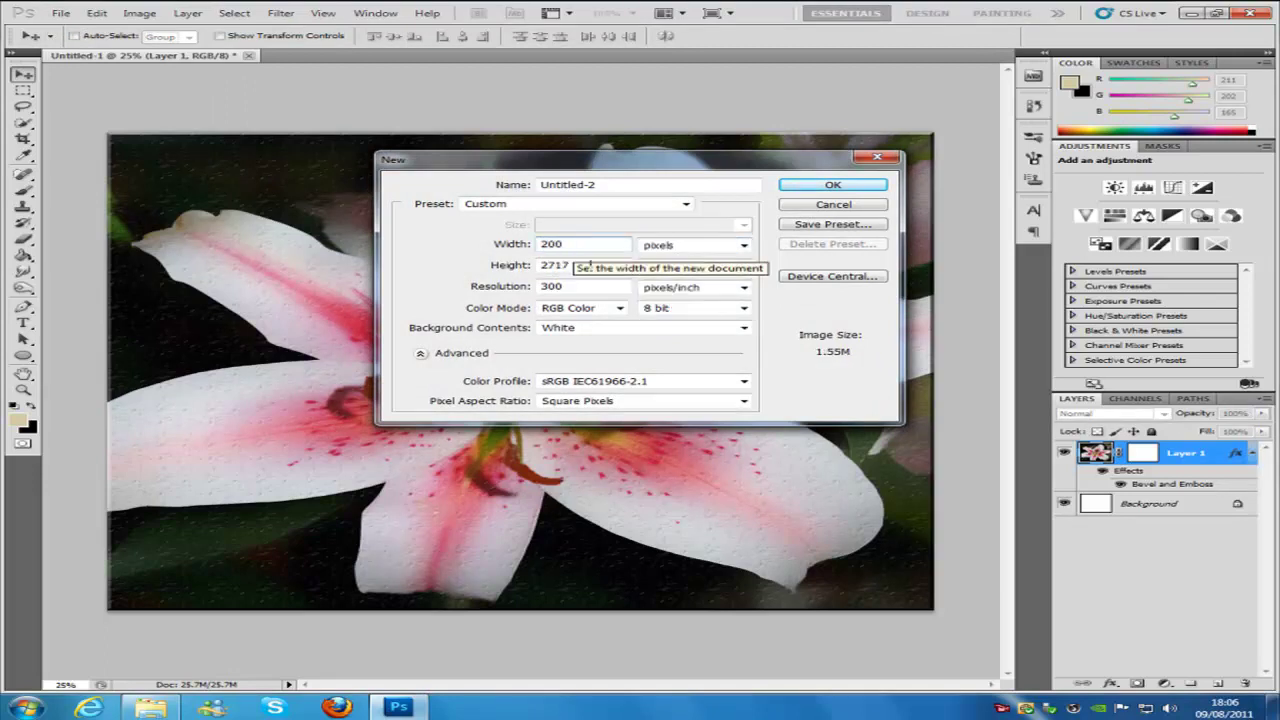
{"action": "left_click", "coordinate": [488, 268]}
{"action": "type", "text": "200"}
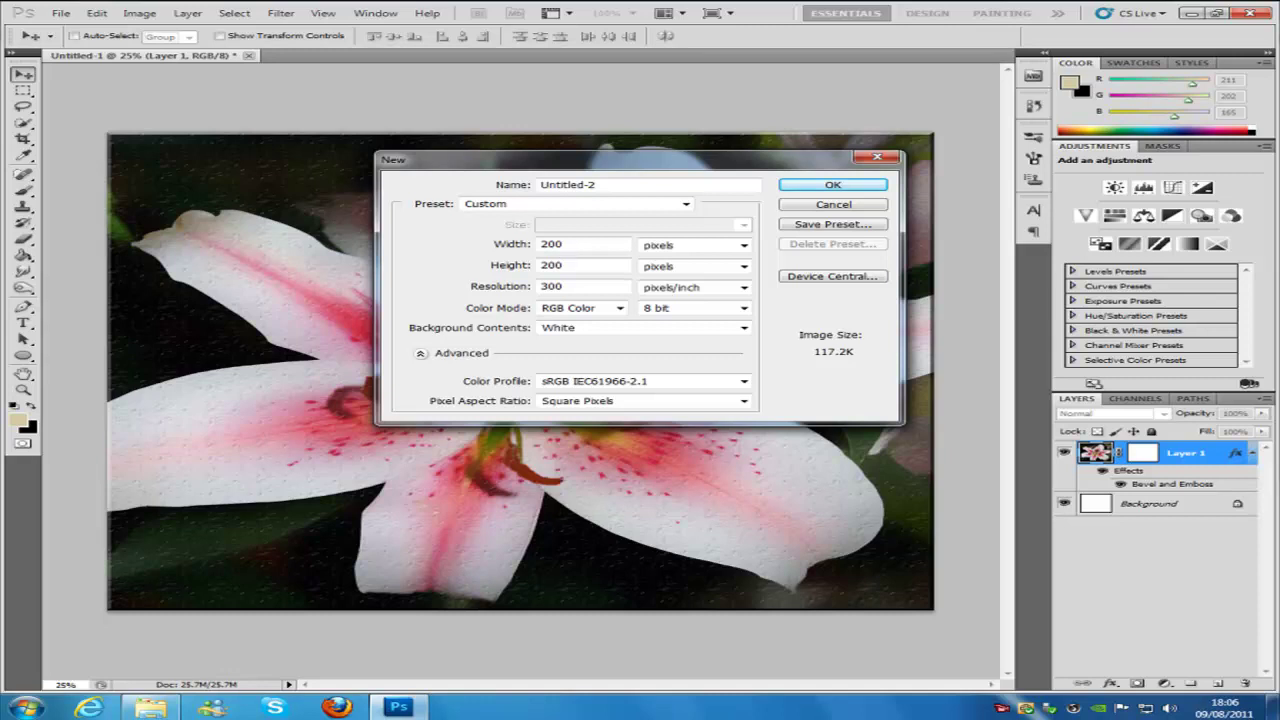
{"action": "left_click", "coordinate": [833, 185]}
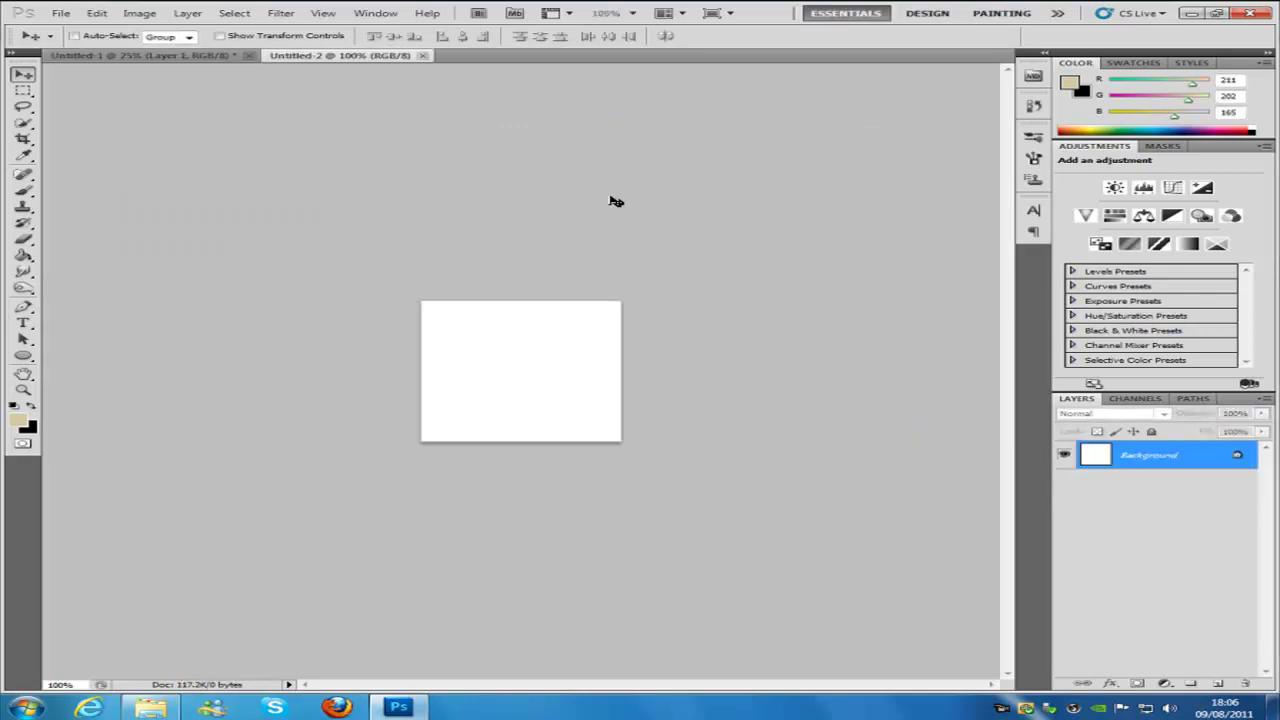
Step: Reset the colours to default and fill the new document's background with black using the Paint Bucket tool
{"action": "left_click", "coordinate": [25, 257]}
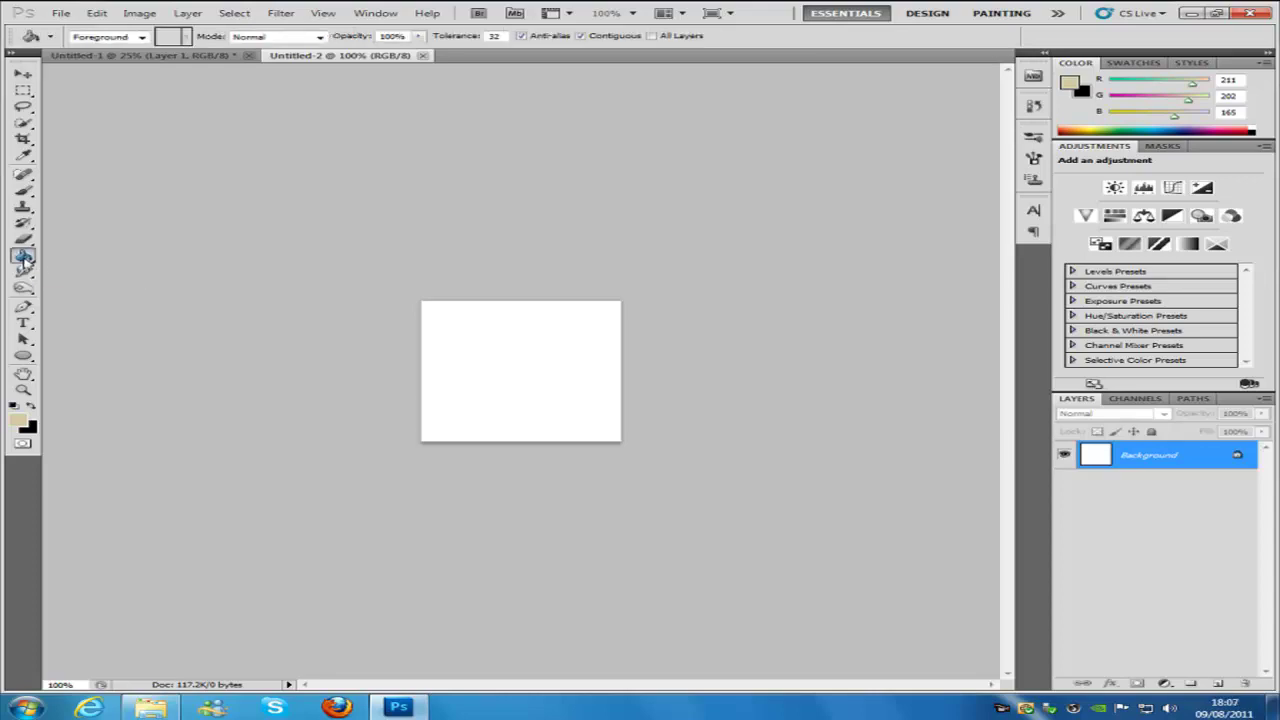
{"action": "left_click", "coordinate": [15, 405]}
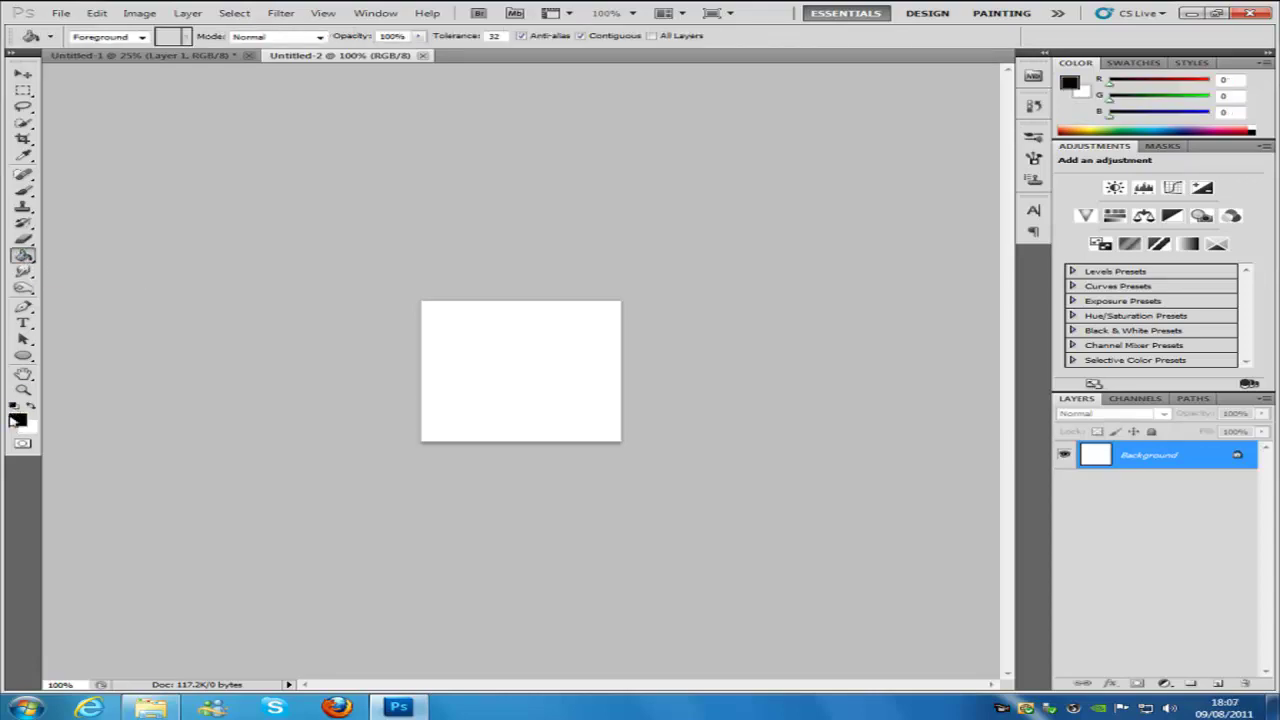
{"action": "left_click", "coordinate": [472, 318]}
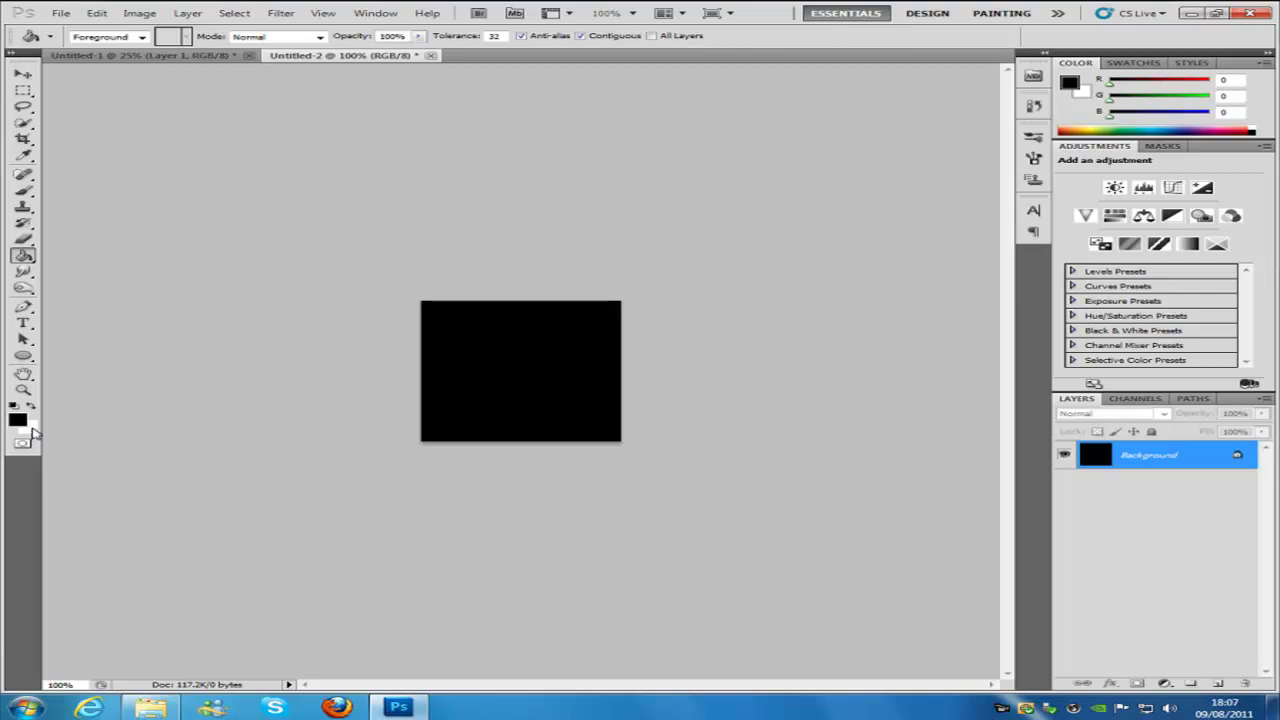
Step: Paint a white dab on each of the black square's four corners with a hard round 15 px brush
{"action": "key", "text": "x"}
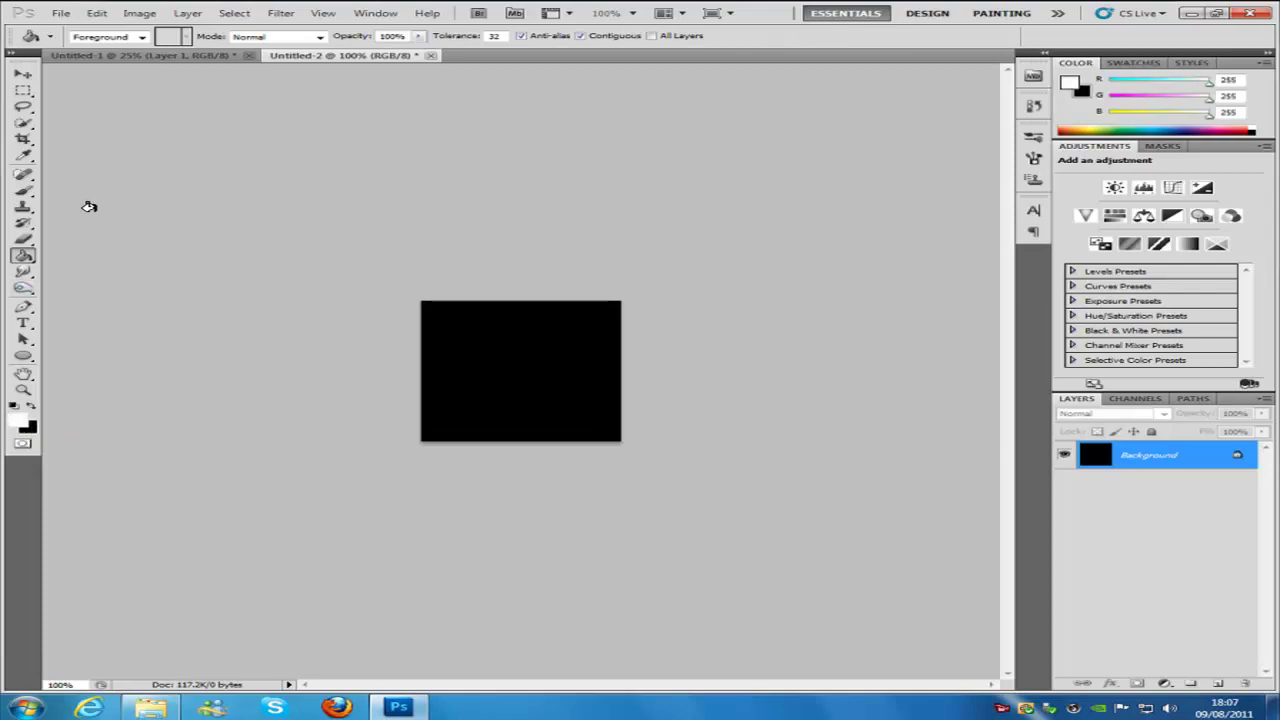
{"action": "left_click", "coordinate": [23, 190]}
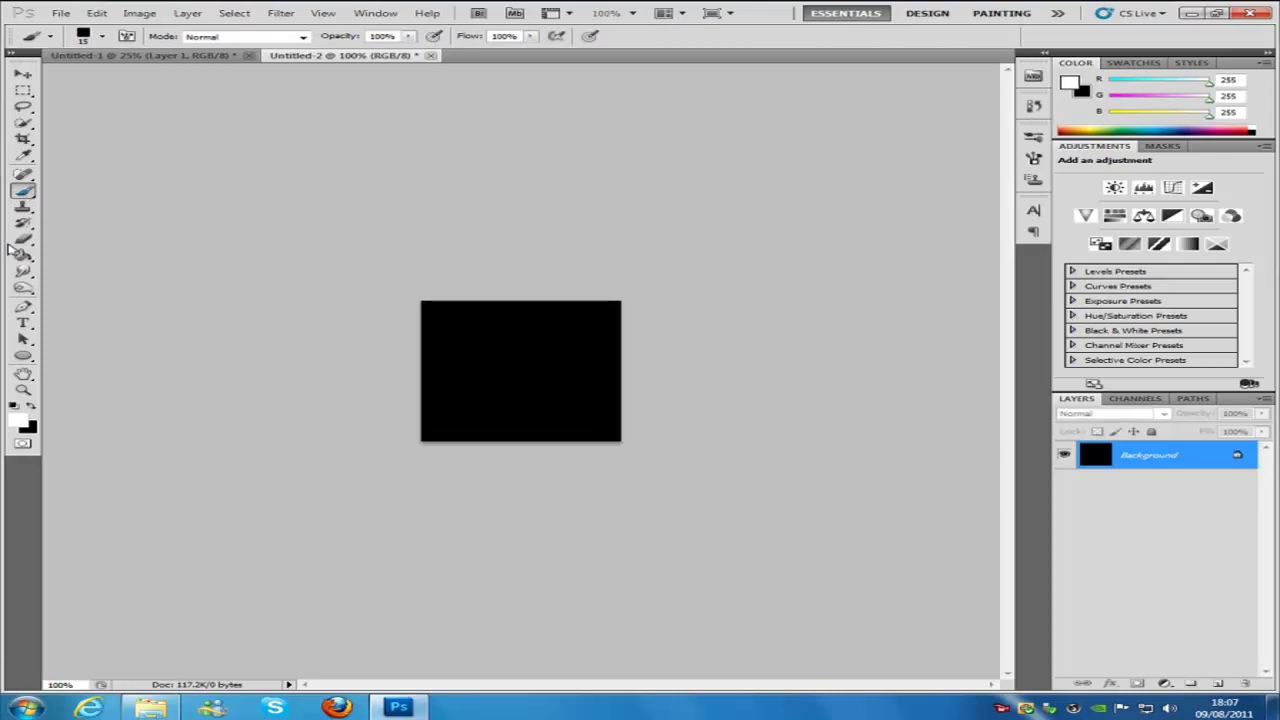
{"action": "left_click", "coordinate": [103, 37]}
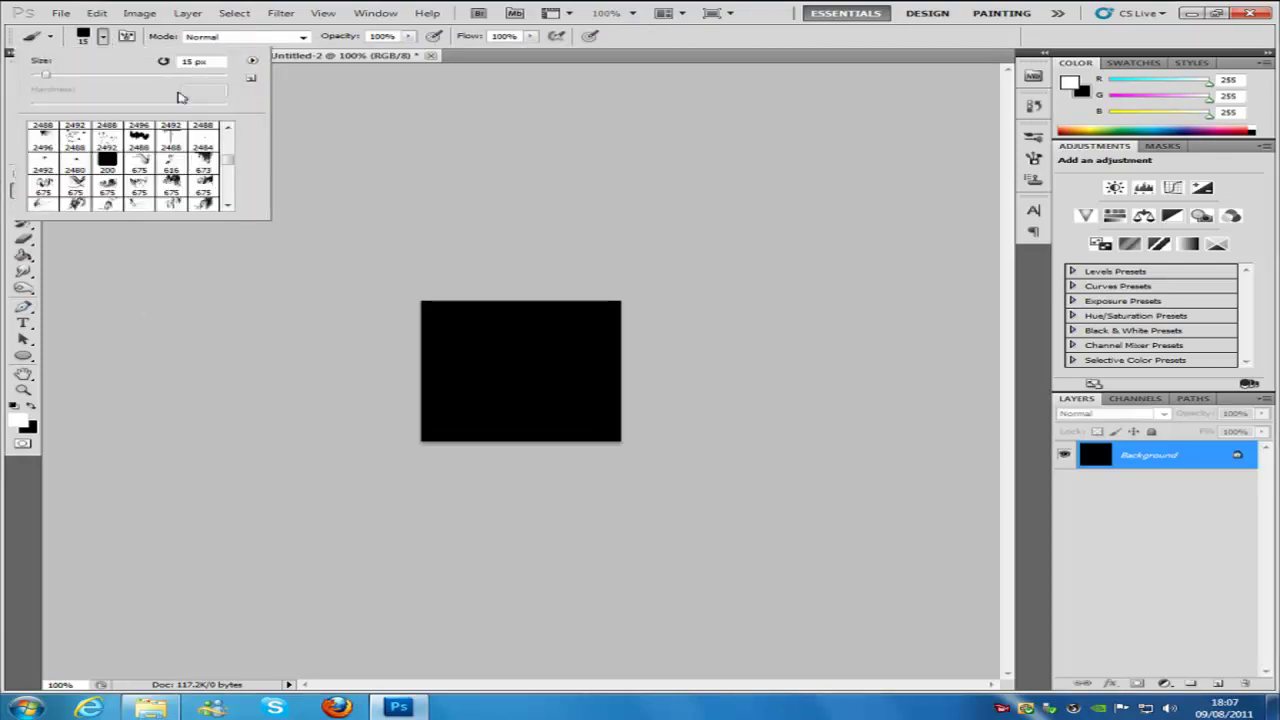
{"action": "left_click_drag", "start_coordinate": [232, 163], "coordinate": [229, 130]}
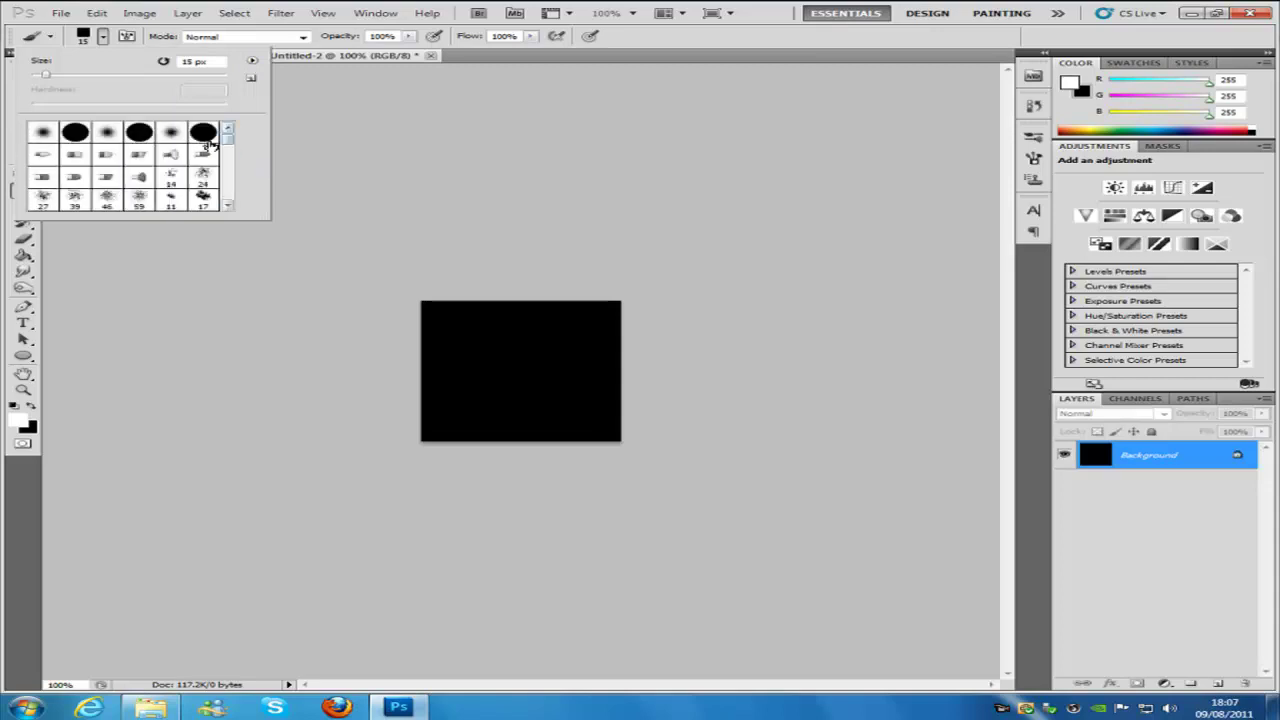
{"action": "left_click", "coordinate": [76, 134]}
{"action": "double_click", "coordinate": [76, 131]}
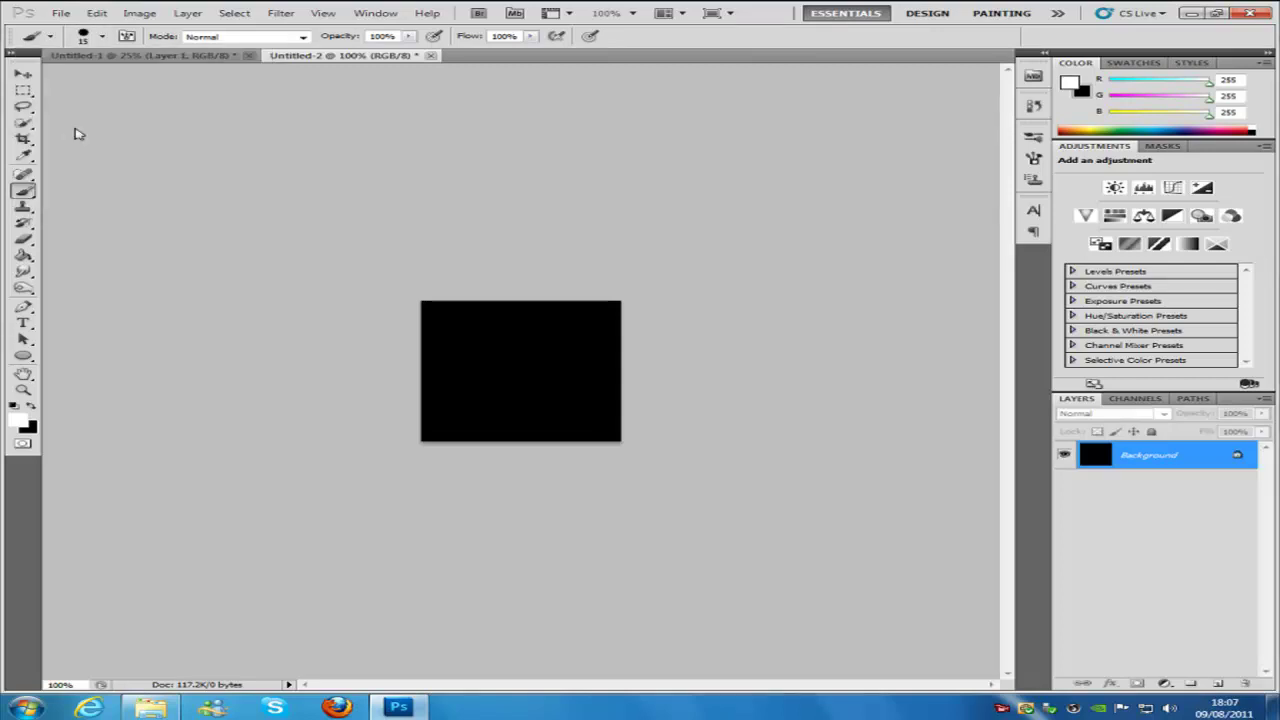
{"action": "left_click", "coordinate": [426, 304]}
{"action": "left_click", "coordinate": [618, 304]}
{"action": "left_click", "coordinate": [618, 440]}
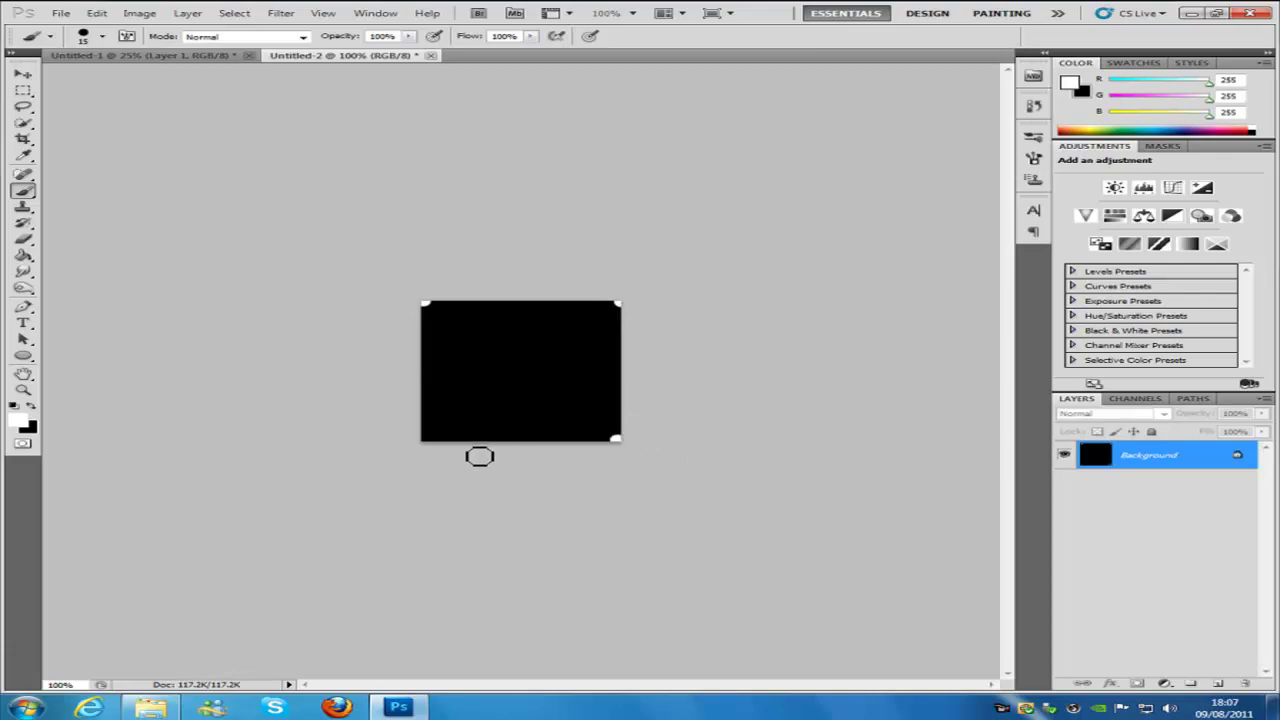
{"action": "left_click", "coordinate": [429, 445]}
Step: Select the whole canvas and define it as a brush preset named "tile 2"
{"action": "left_click", "coordinate": [230, 14]}
{"action": "left_click", "coordinate": [240, 28]}
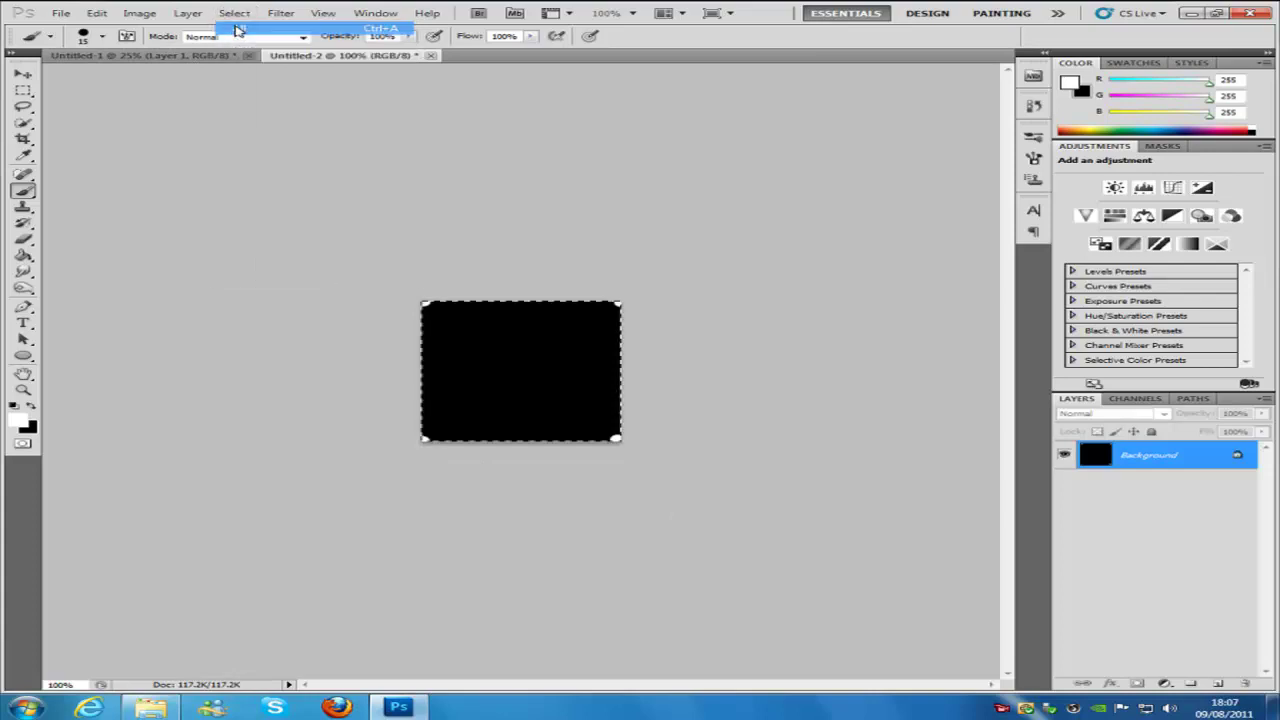
{"action": "left_click", "coordinate": [97, 13]}
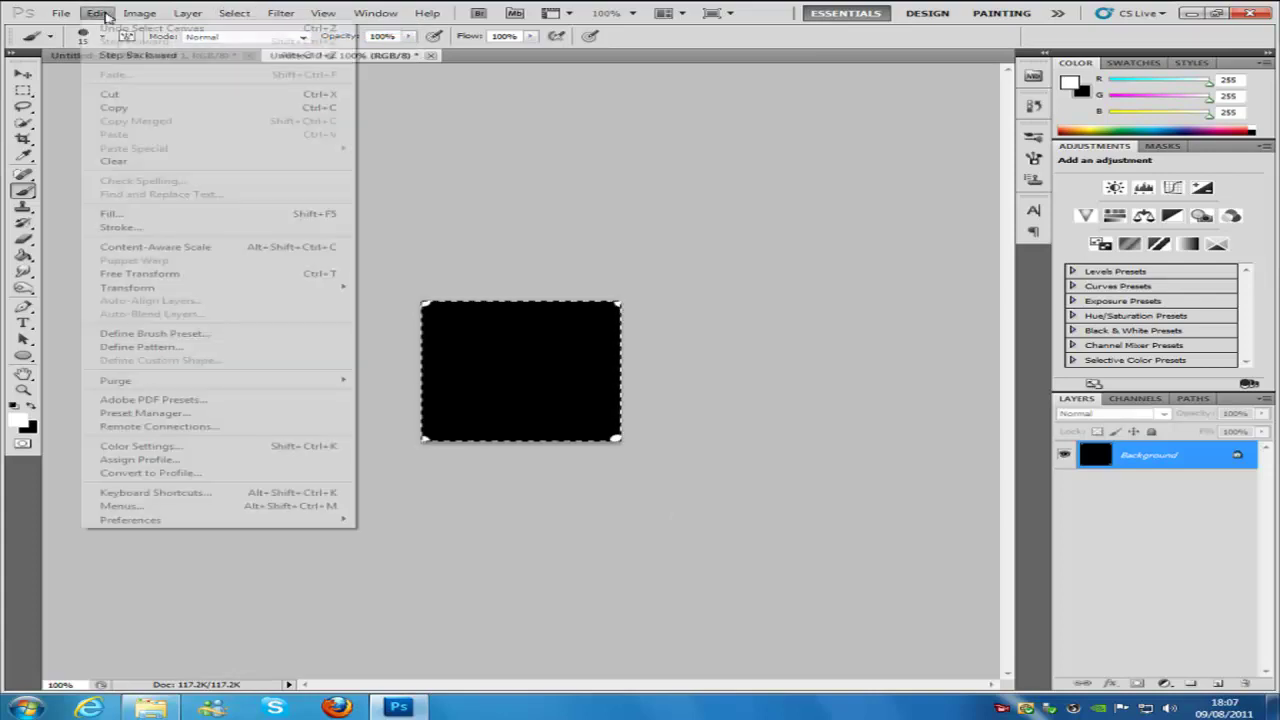
{"action": "left_click", "coordinate": [153, 336]}
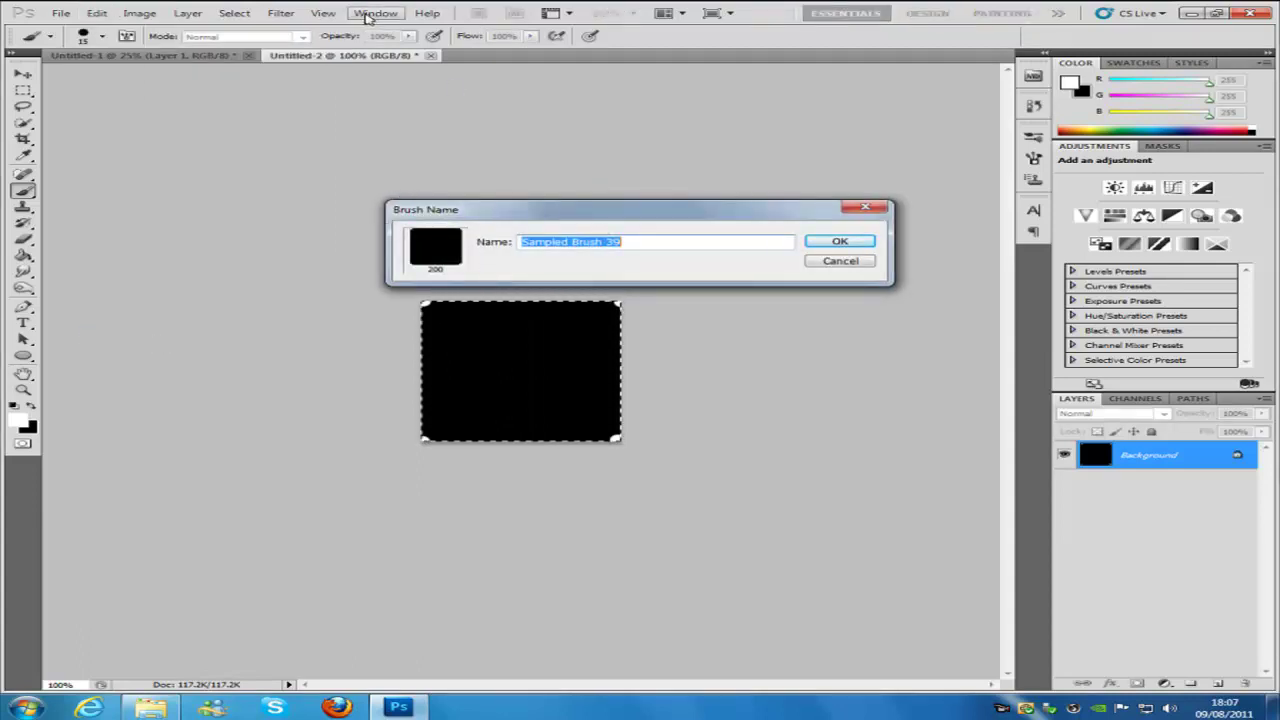
{"action": "type", "text": "tile"}
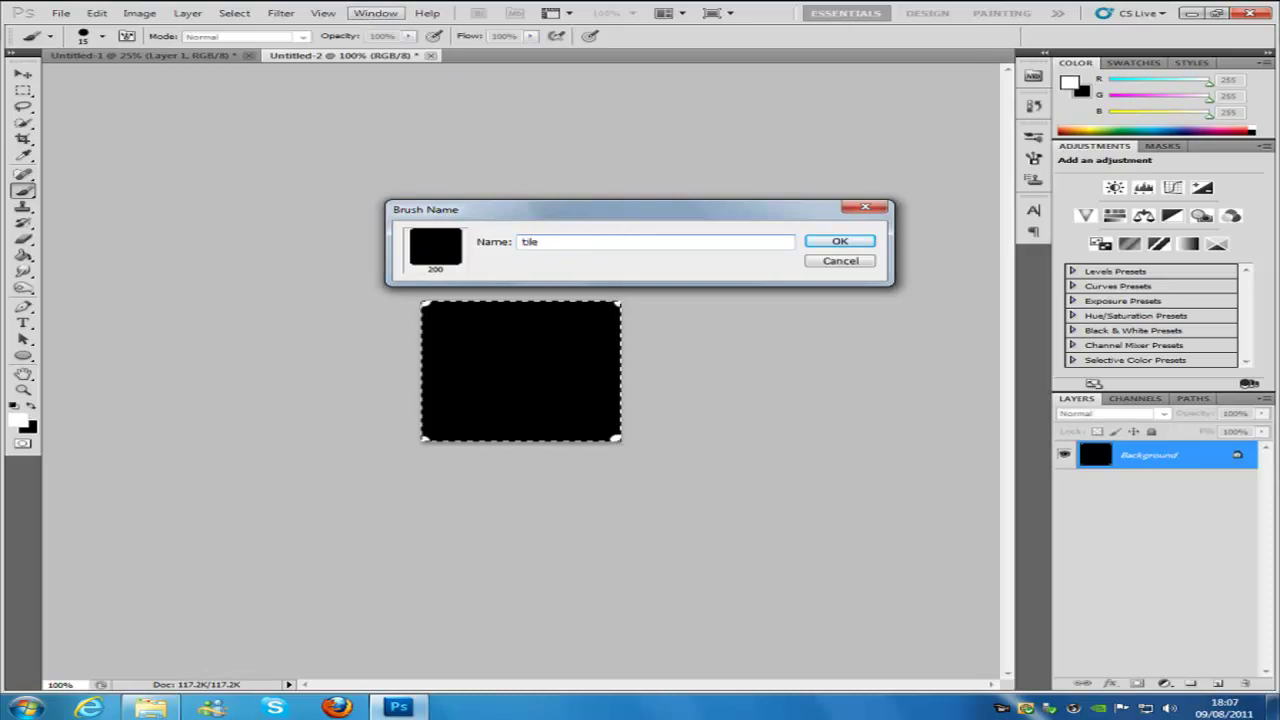
{"action": "type", "text": " 2"}
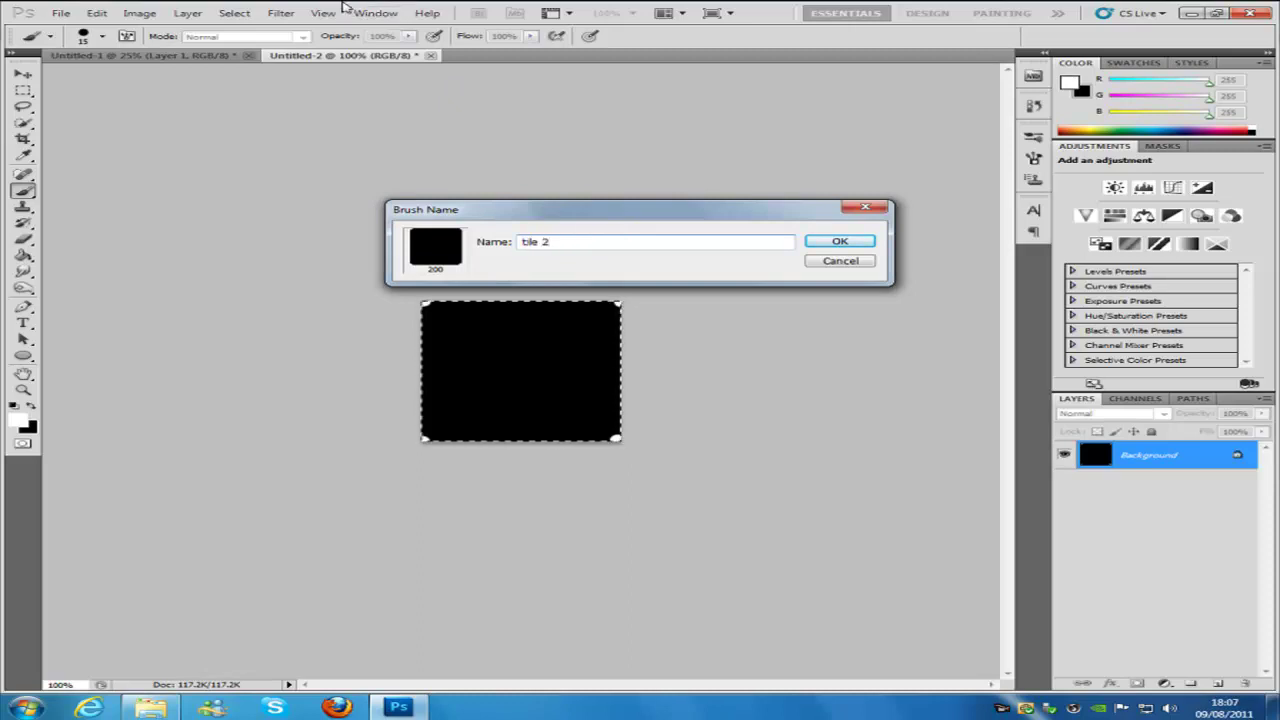
{"action": "key", "text": "Return"}
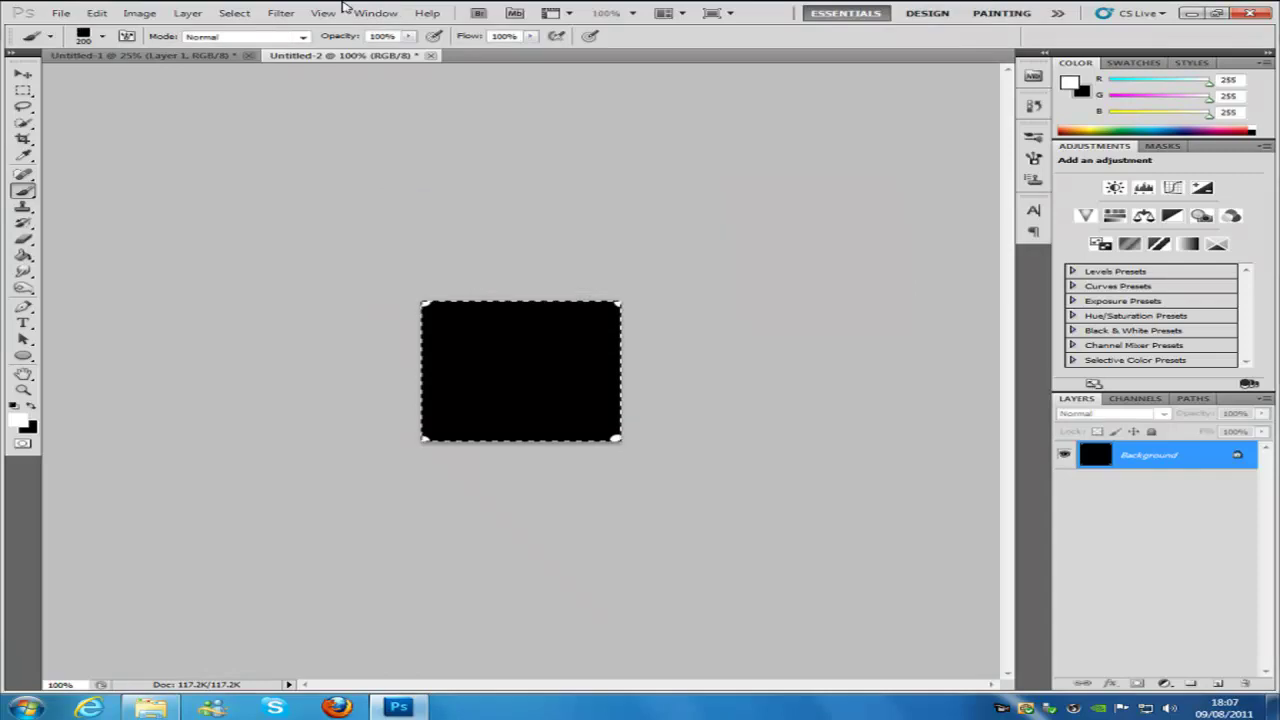
Step: Return to the lily document, try one white tile brush stamp near the picture's upper-left corner and undo it
{"action": "left_click", "coordinate": [122, 56]}
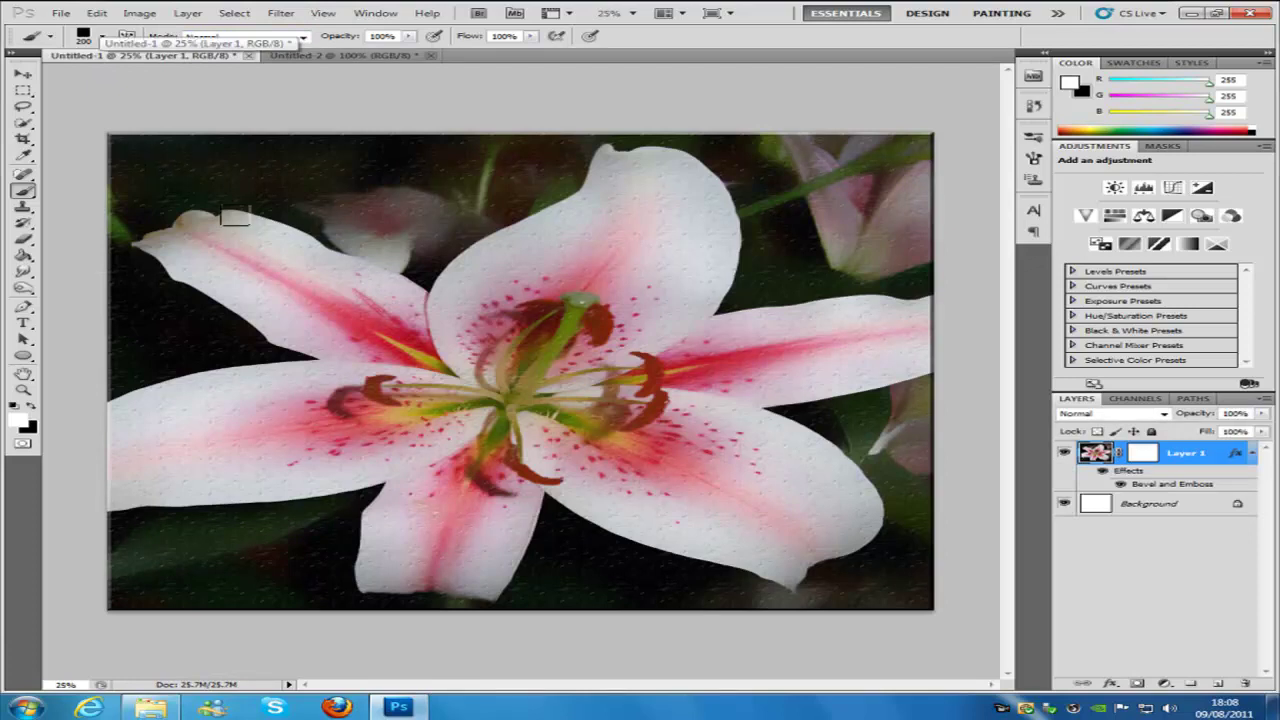
{"action": "left_click", "coordinate": [150, 160]}
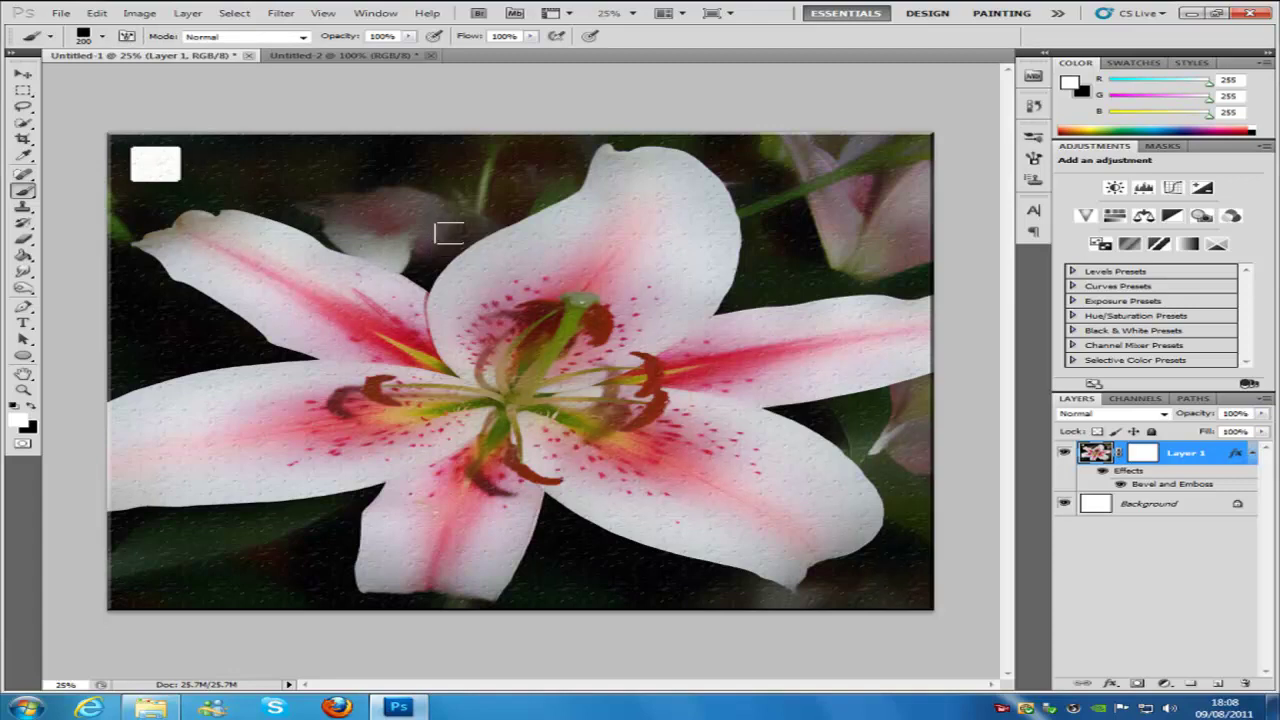
{"action": "key", "text": "ctrl+z"}
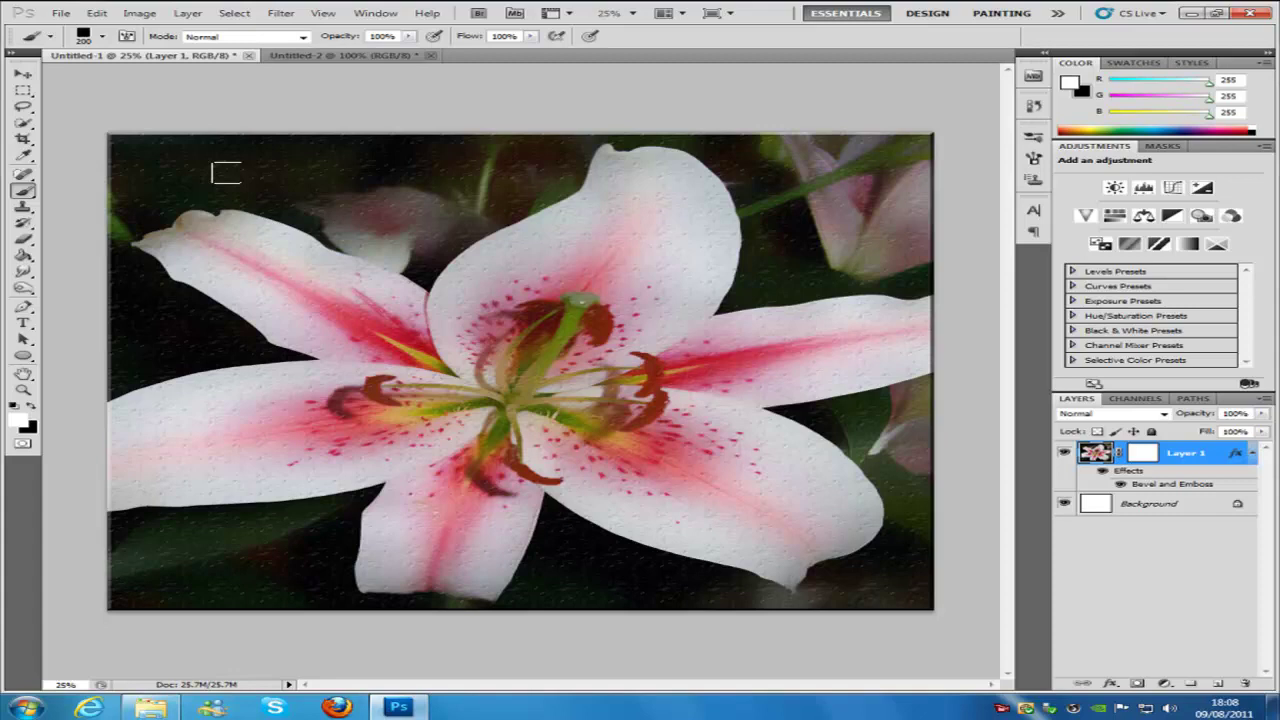
Step: Choose the solid square 200 px tile brush from the middle of the enlarged brush preset list
{"action": "left_click", "coordinate": [102, 37]}
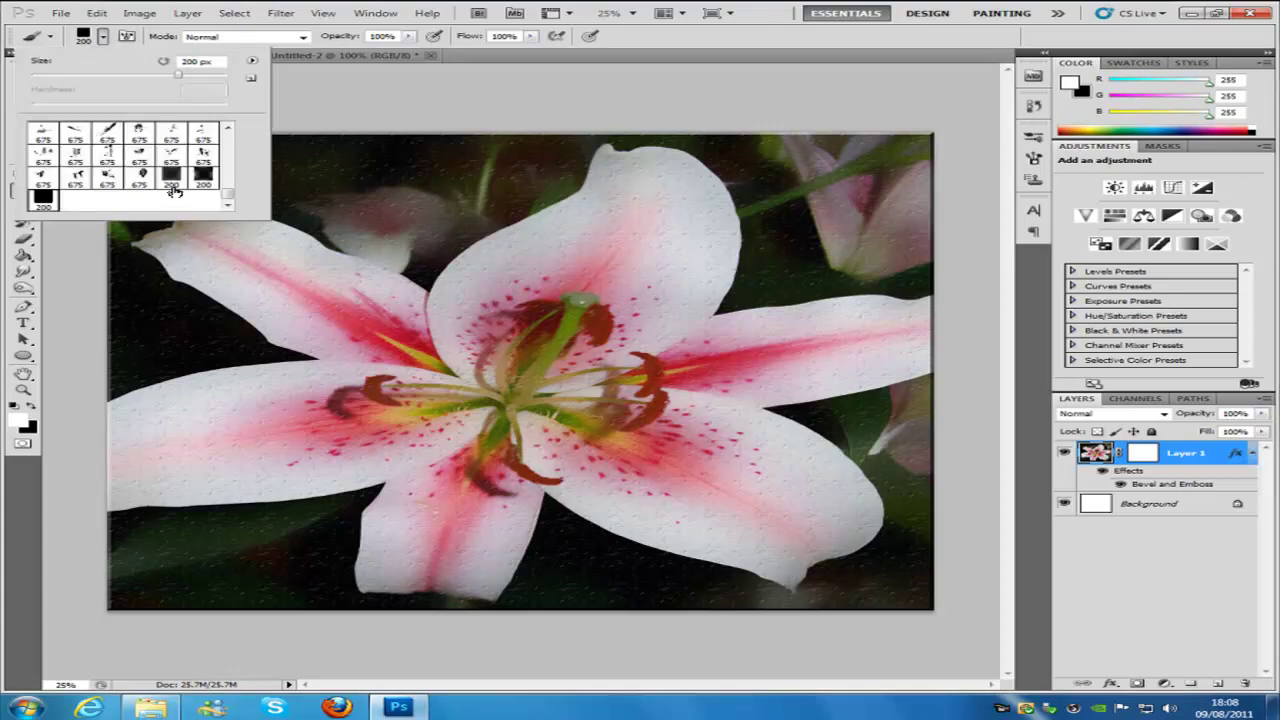
{"action": "scroll", "coordinate": [172, 185], "scroll_direction": "up", "scroll_amount": 3}
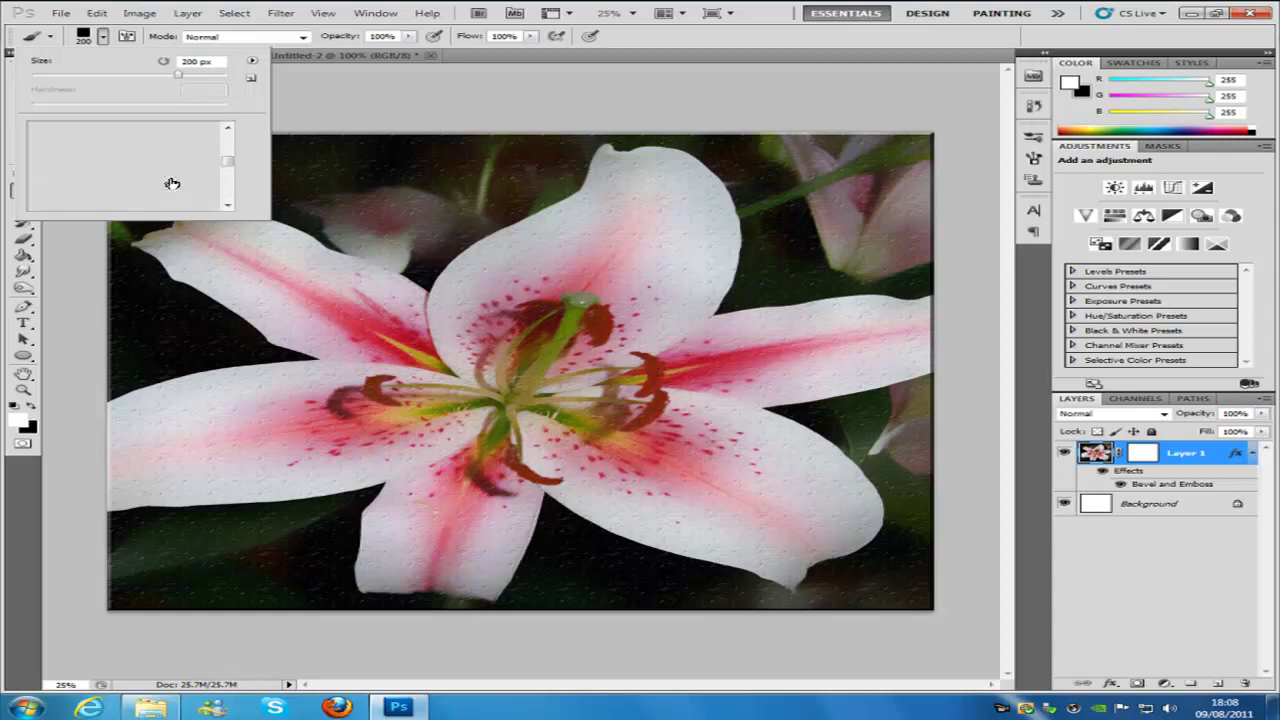
{"action": "scroll", "coordinate": [170, 182], "scroll_direction": "up", "scroll_amount": 4}
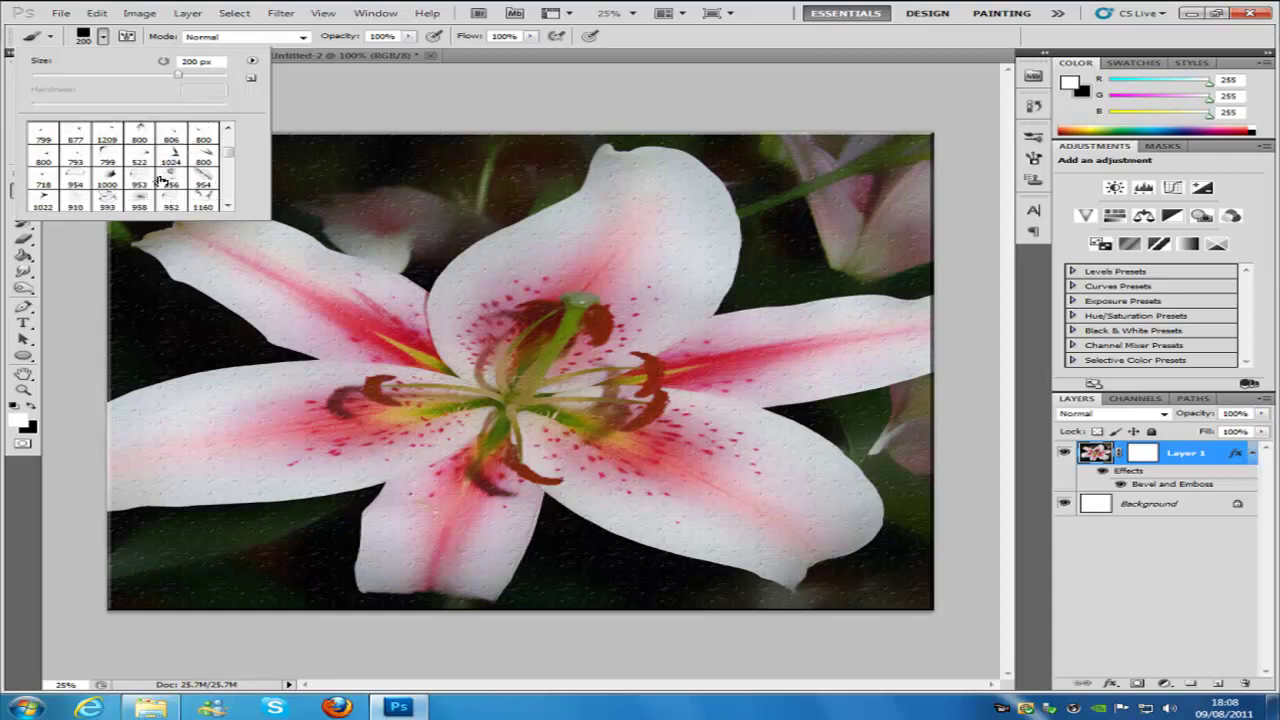
{"action": "left_click_drag", "start_coordinate": [231, 156], "coordinate": [231, 152]}
{"action": "mouse_move", "coordinate": [265, 216]}
{"action": "left_mouse_down"}
{"action": "mouse_move", "coordinate": [306, 263]}
{"action": "mouse_move", "coordinate": [606, 465]}
{"action": "left_mouse_up"}
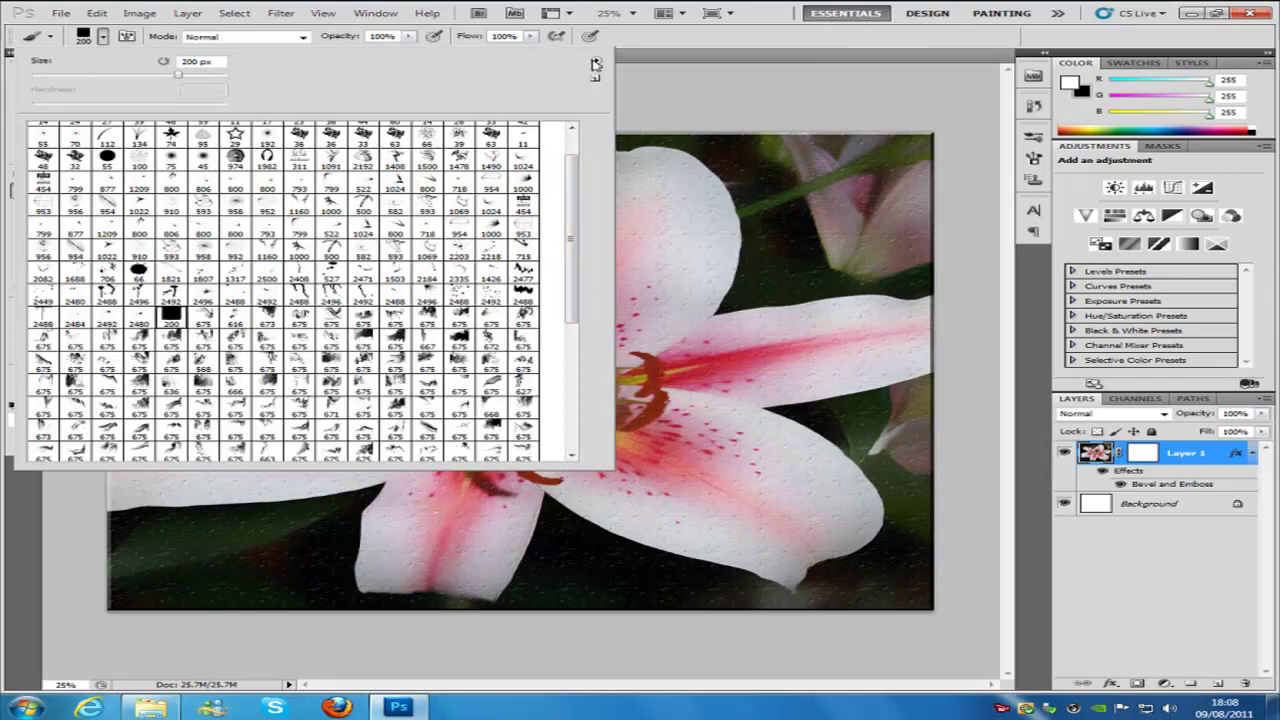
{"action": "double_click", "coordinate": [176, 316]}
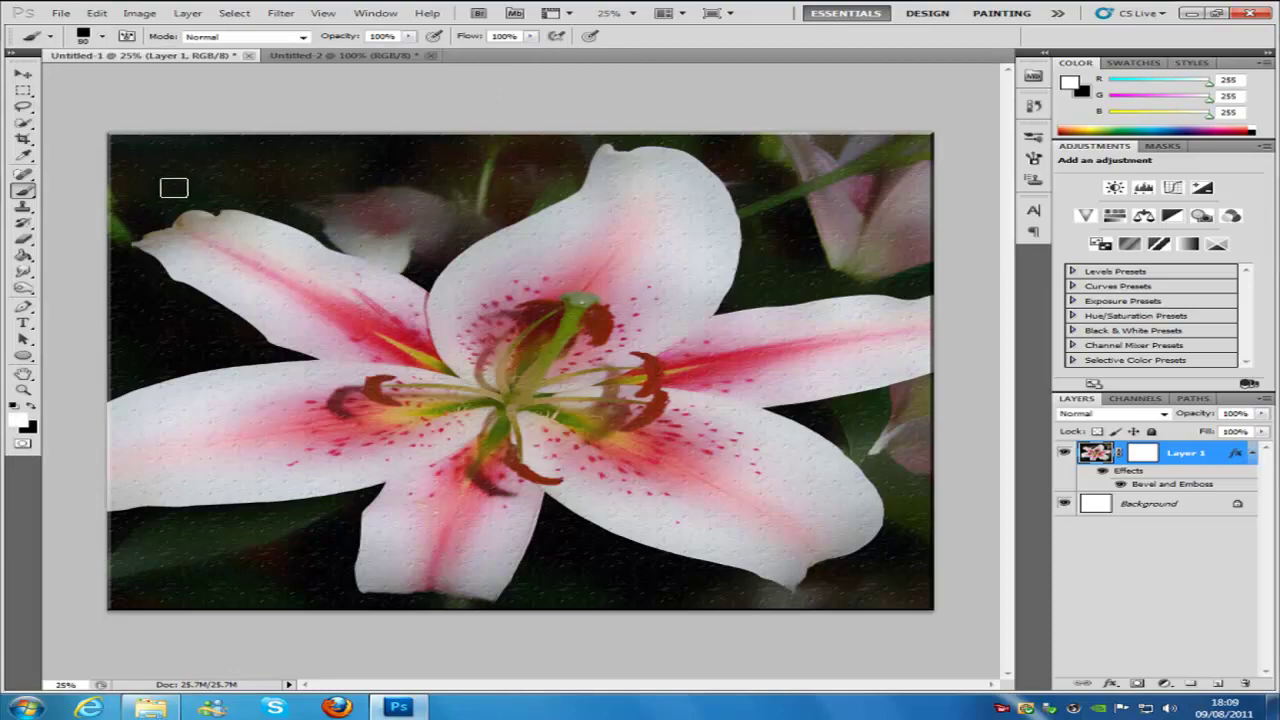
Step: Shrink the tile brush to 10 px and trace the upper-left petal's upper edge in black on Layer 1's mask
{"action": "key", "text": "bracketleft"}
{"action": "key", "text": "bracketleft"}
{"action": "key", "text": "bracketleft"}
{"action": "key", "text": "ctrl+plus"}
{"action": "scroll", "coordinate": [222, 296], "scroll_direction": "up", "scroll_amount": 2}
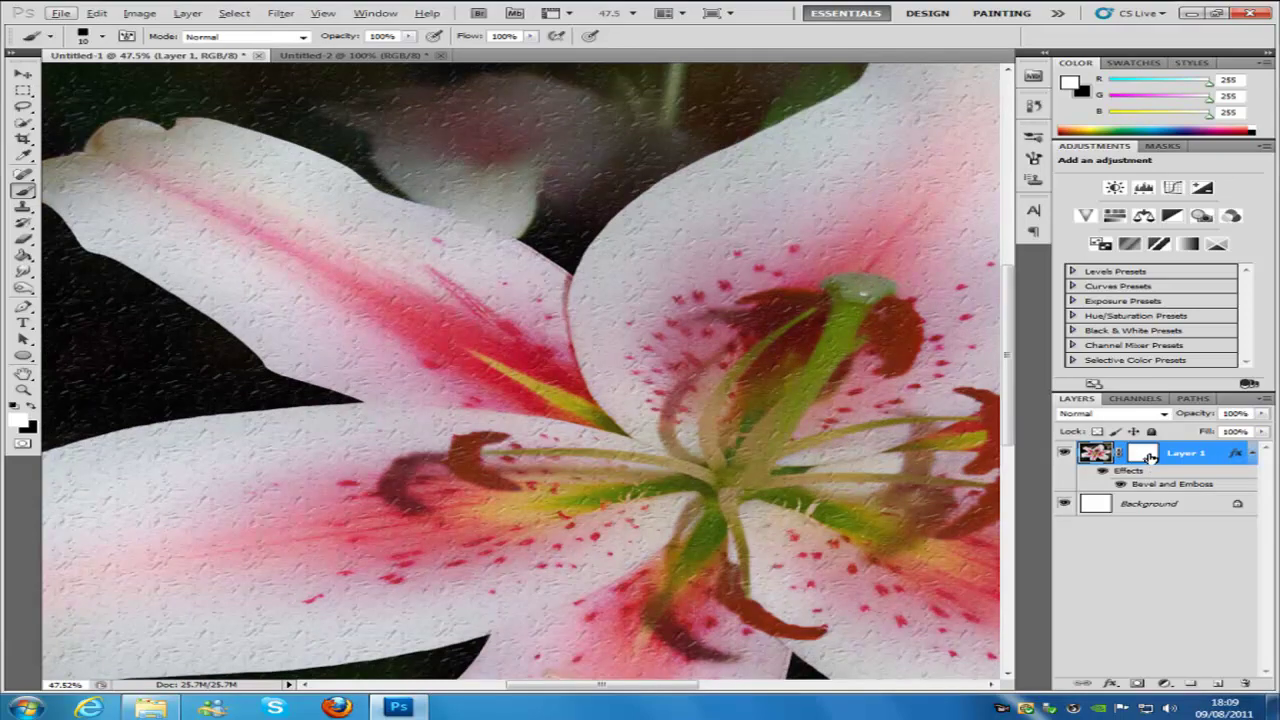
{"action": "left_click", "coordinate": [1143, 453]}
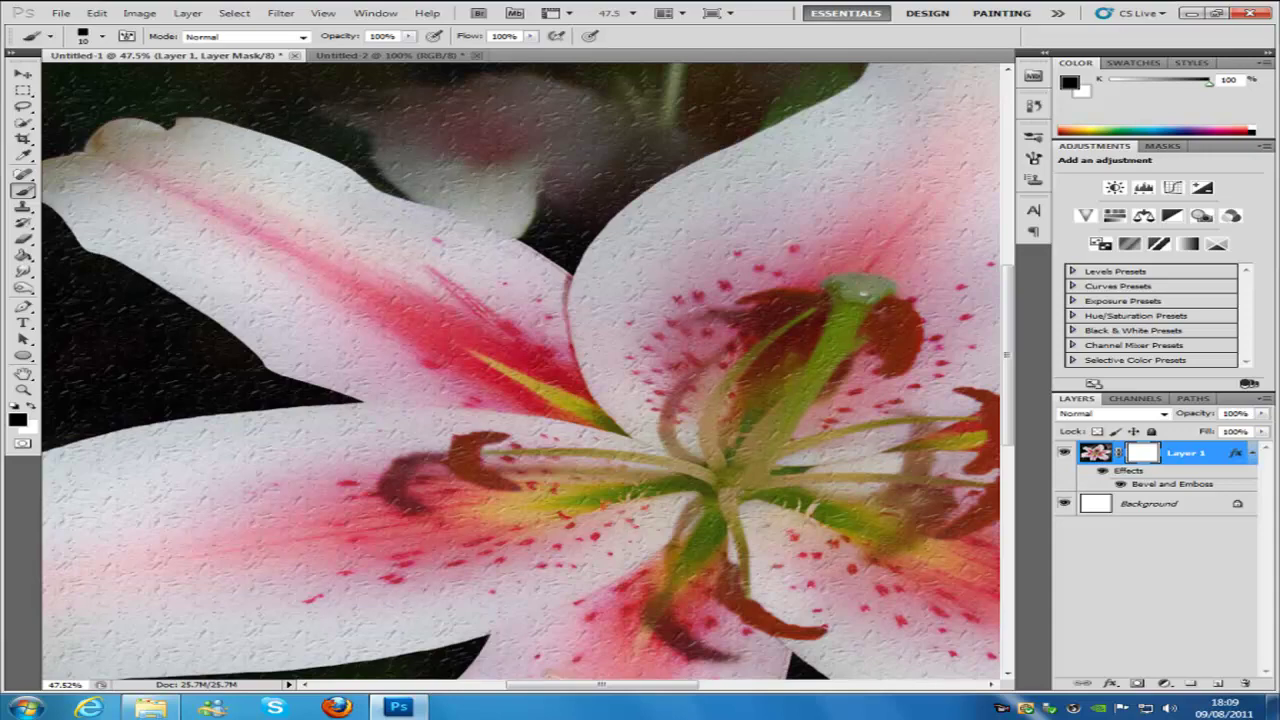
{"action": "mouse_move", "coordinate": [178, 114]}
{"action": "left_mouse_down"}
{"action": "mouse_move", "coordinate": [291, 144]}
{"action": "mouse_move", "coordinate": [452, 218]}
{"action": "left_mouse_up"}
Step: Outline the dark leaf below the lower-left petal with black 10 px tile brush strokes along both its edges on Layer 1's mask
{"action": "scroll", "coordinate": [390, 323], "scroll_direction": "down", "scroll_amount": 2}
{"action": "scroll", "coordinate": [390, 323], "scroll_direction": "down", "scroll_amount": 1}
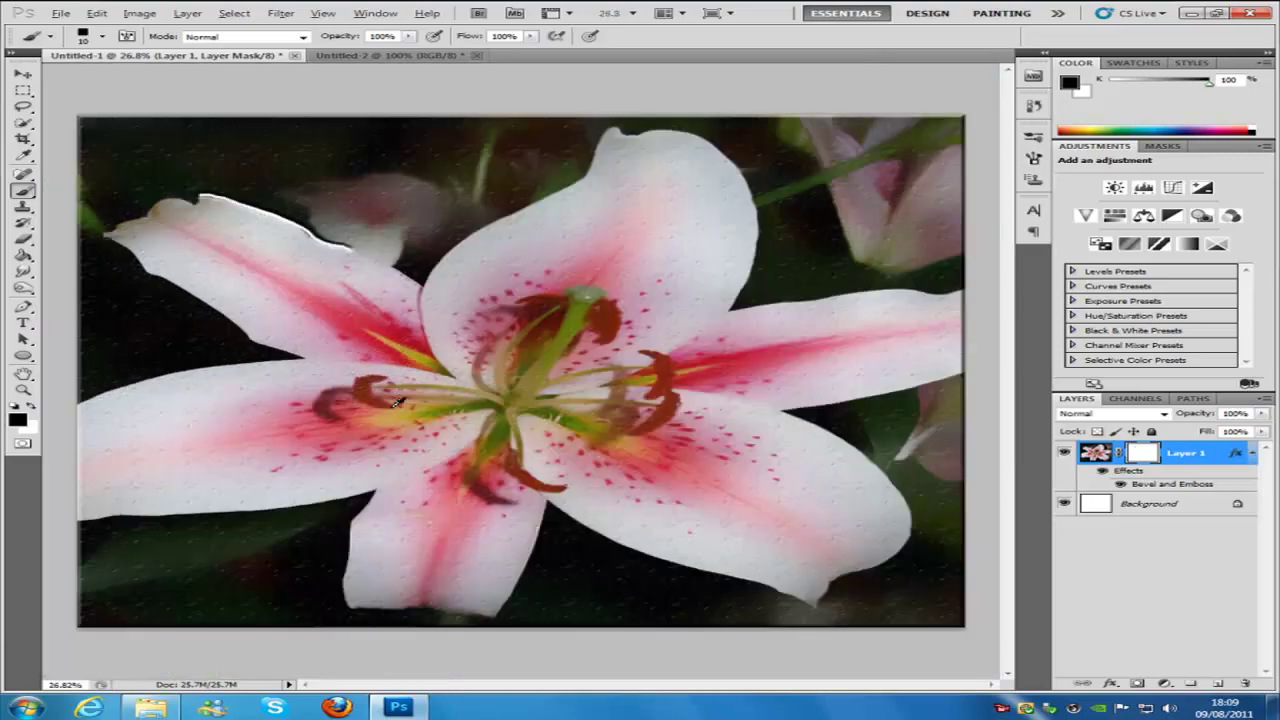
{"action": "scroll", "coordinate": [398, 403], "scroll_direction": "down", "scroll_amount": 1}
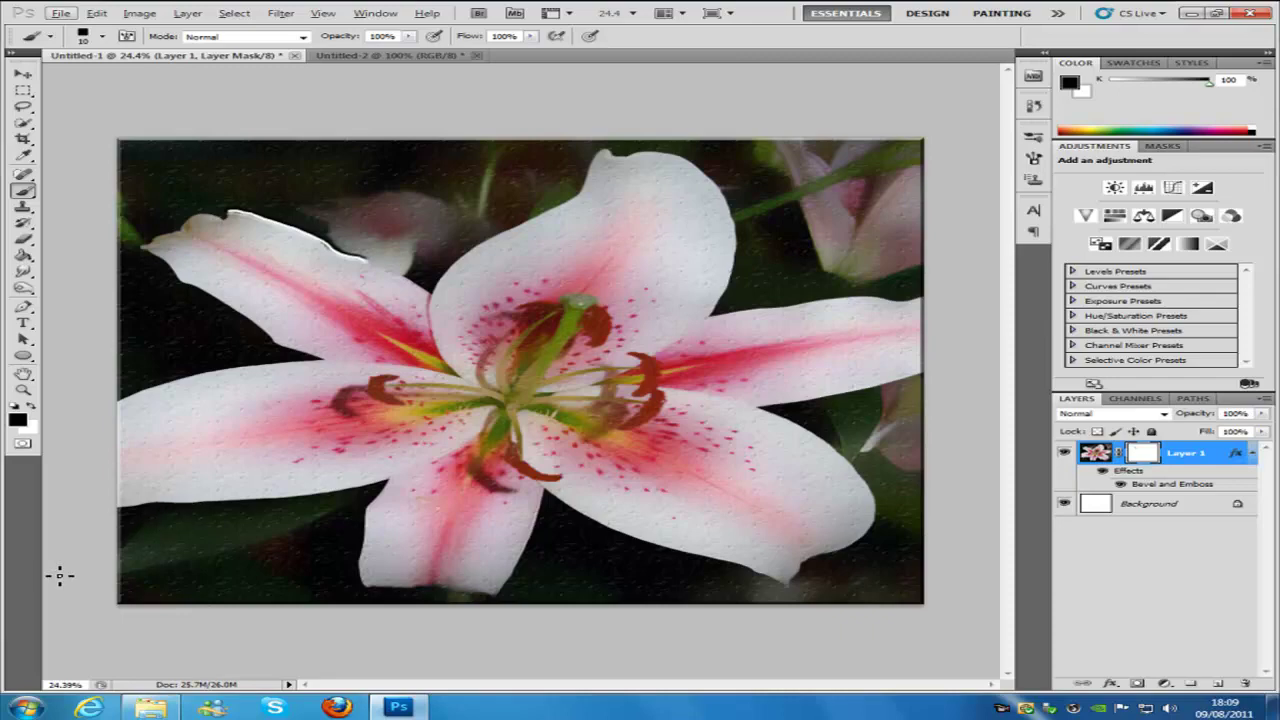
{"action": "left_click_drag", "start_coordinate": [43, 681], "coordinate": [318, 680]}
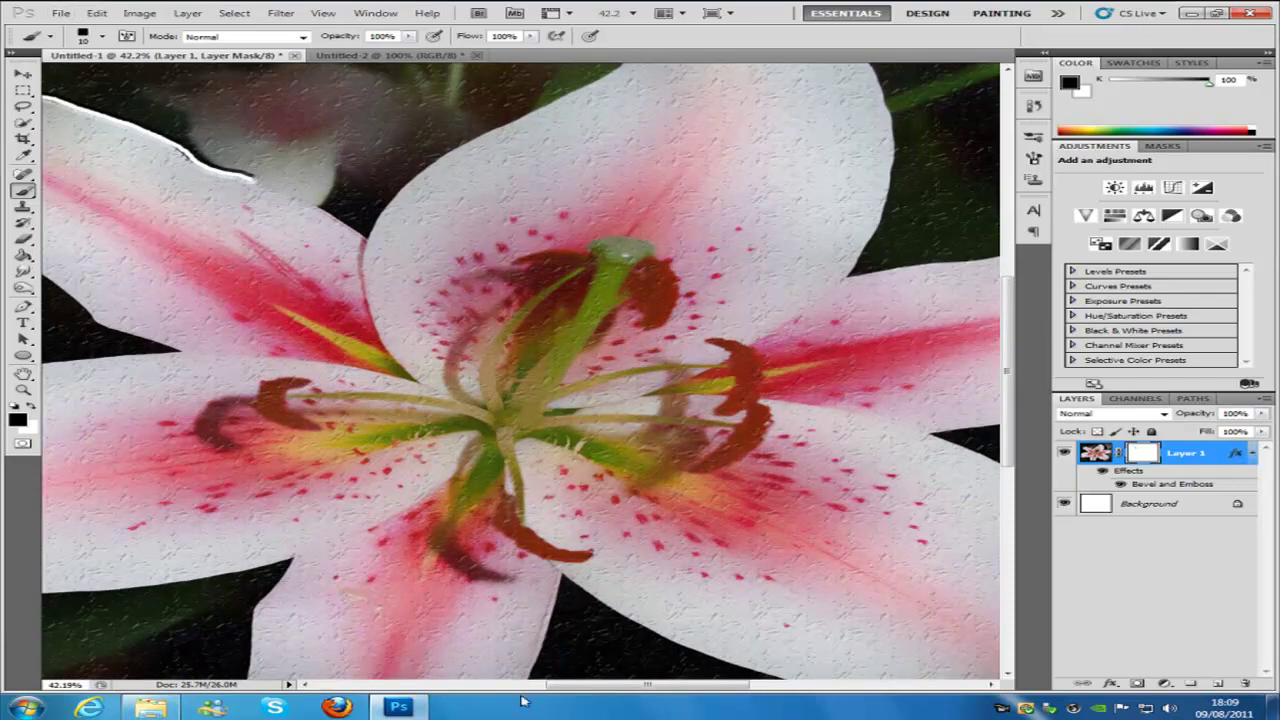
{"action": "left_click_drag", "start_coordinate": [567, 692], "coordinate": [465, 692]}
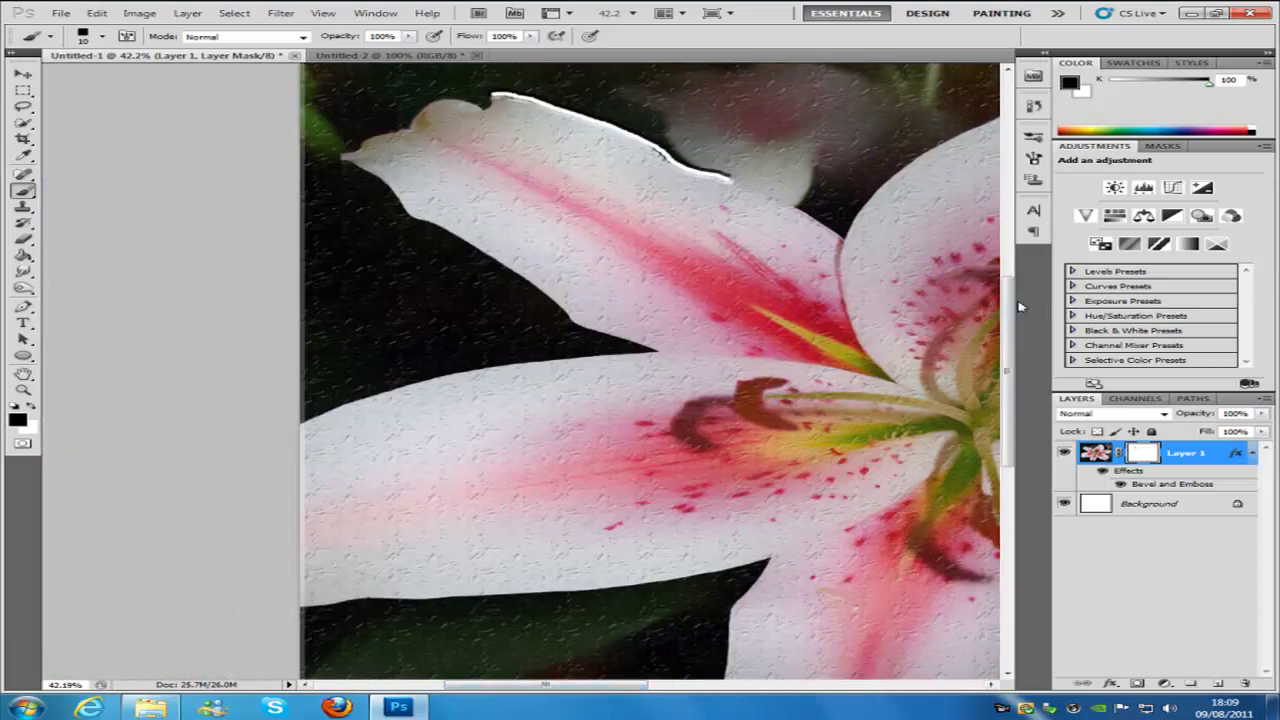
{"action": "left_click_drag", "start_coordinate": [1008, 300], "coordinate": [1008, 385]}
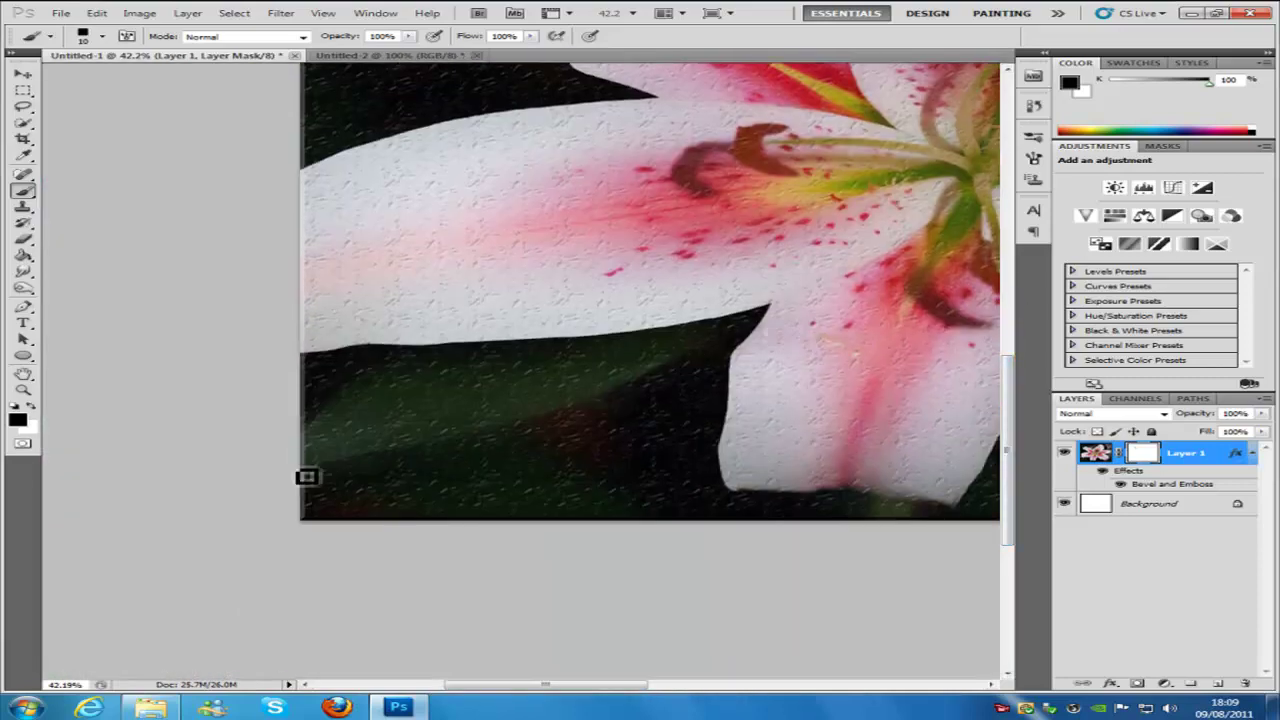
{"action": "mouse_move", "coordinate": [303, 472]}
{"action": "left_mouse_down"}
{"action": "mouse_move", "coordinate": [430, 456]}
{"action": "mouse_move", "coordinate": [615, 404]}
{"action": "mouse_move", "coordinate": [720, 343]}
{"action": "mouse_move", "coordinate": [725, 323]}
{"action": "left_mouse_up"}
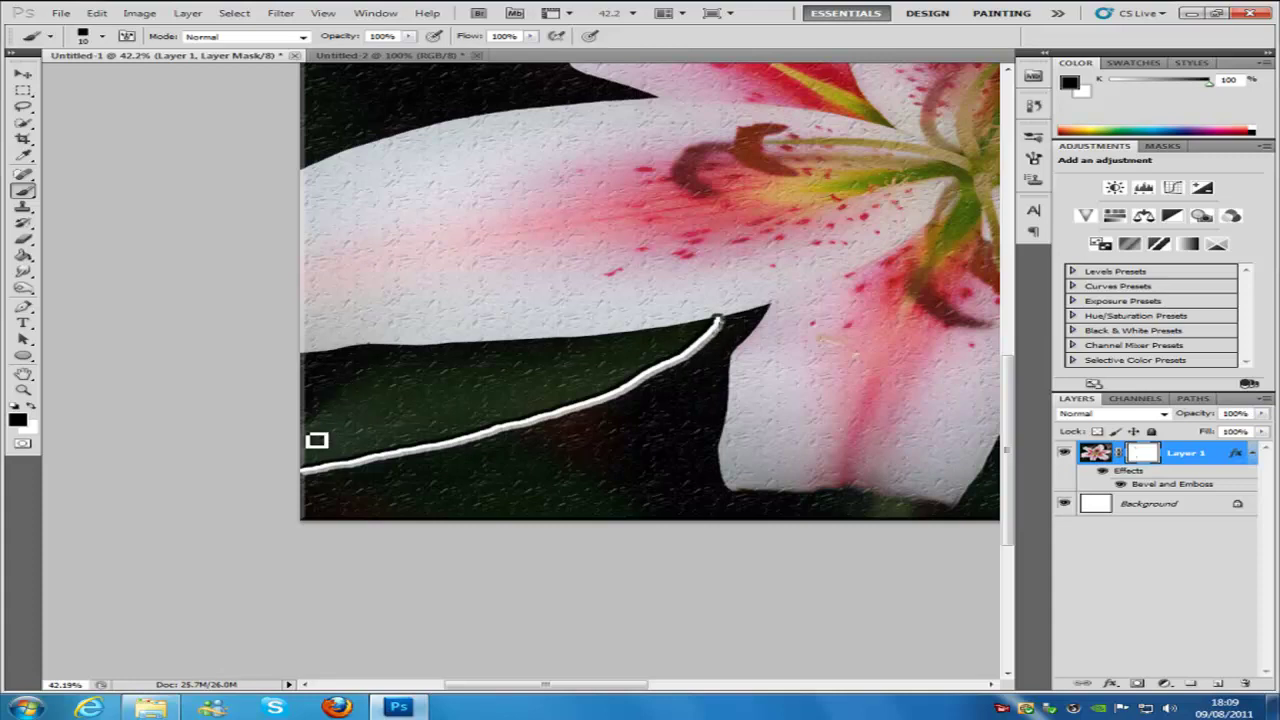
{"action": "mouse_move", "coordinate": [345, 407]}
{"action": "left_mouse_down"}
{"action": "mouse_move", "coordinate": [405, 355]}
{"action": "mouse_move", "coordinate": [725, 324]}
{"action": "left_mouse_up"}
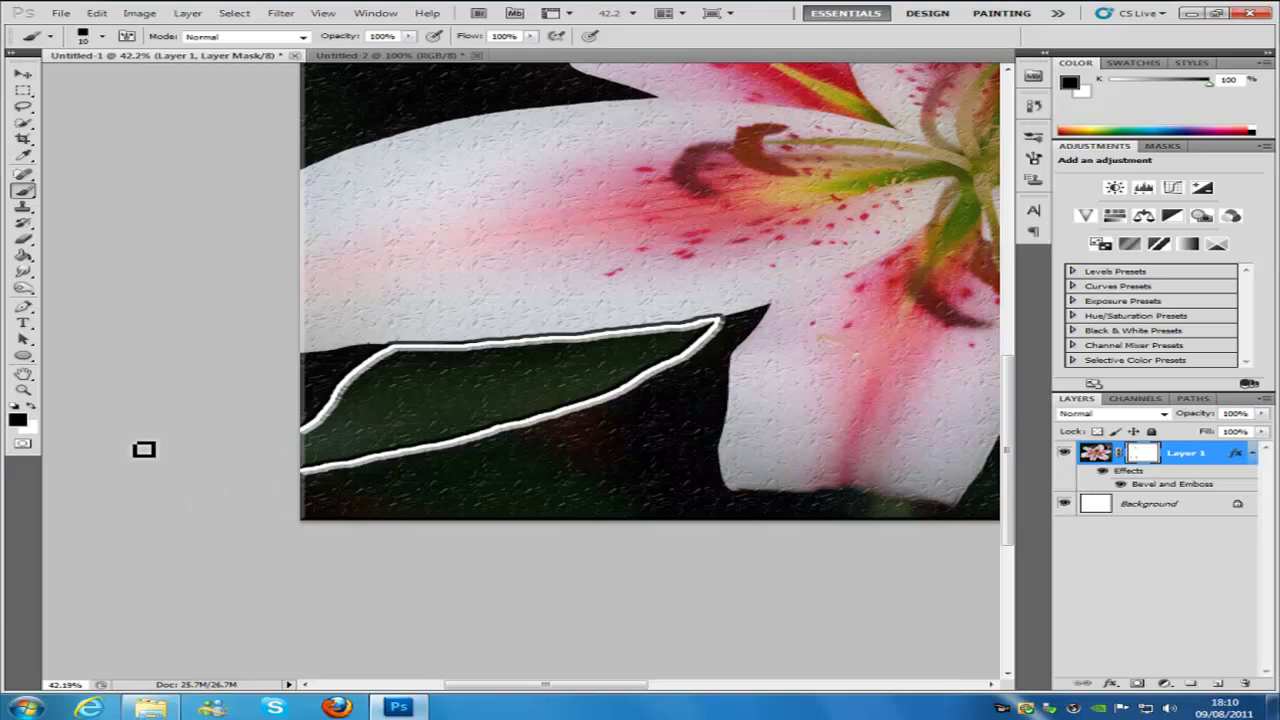
{"action": "scroll", "coordinate": [143, 449], "scroll_direction": "down", "scroll_amount": 3}
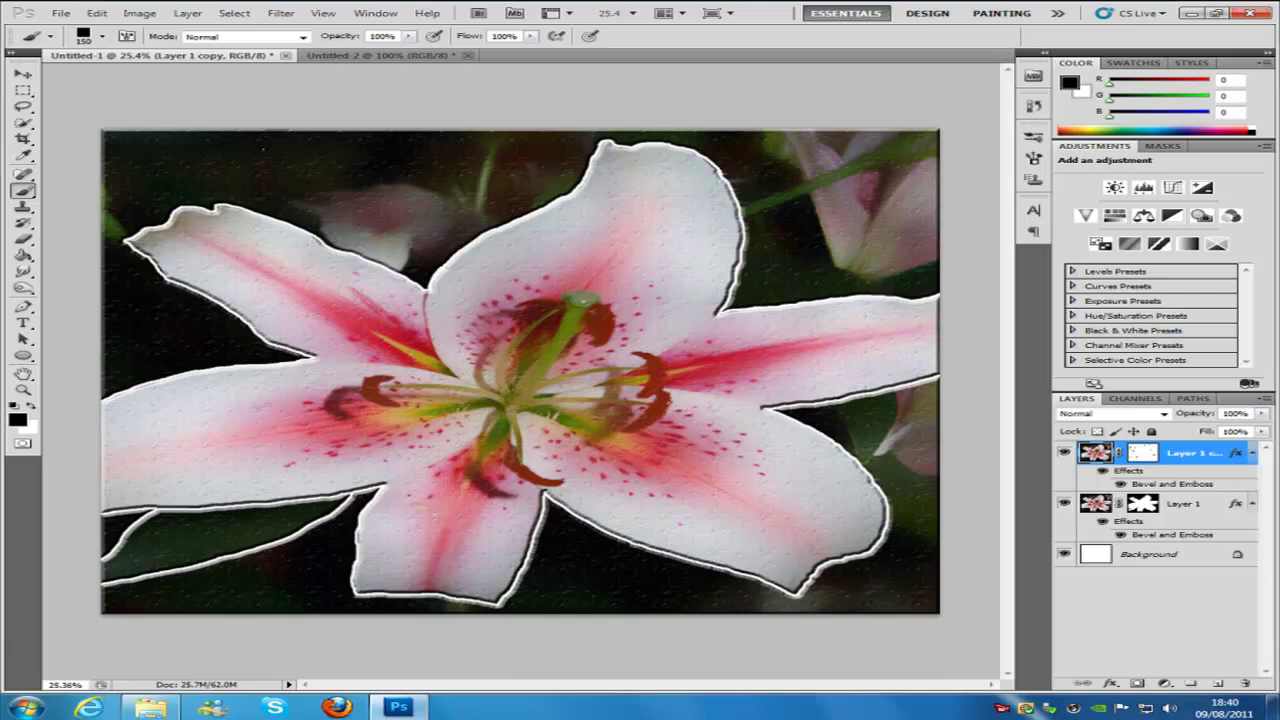
Step: Mask out the background above the upper-left petal on Layer 1 copy with the 150 px tile brush, and remove that copy layer
{"action": "left_click", "coordinate": [1143, 452]}
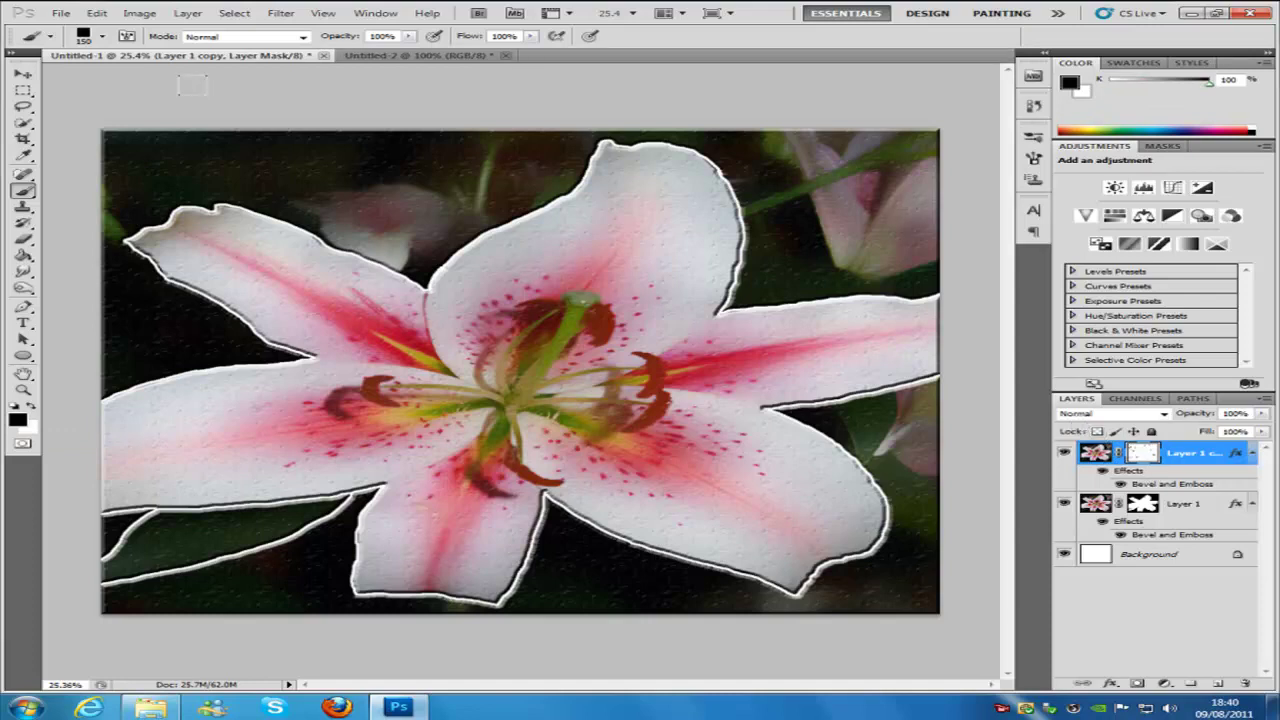
{"action": "mouse_move", "coordinate": [105, 132]}
{"action": "left_mouse_down"}
{"action": "mouse_move", "coordinate": [460, 138]}
{"action": "mouse_move", "coordinate": [125, 141]}
{"action": "mouse_move", "coordinate": [112, 180]}
{"action": "mouse_move", "coordinate": [240, 158]}
{"action": "mouse_move", "coordinate": [130, 196]}
{"action": "mouse_move", "coordinate": [182, 152]}
{"action": "mouse_move", "coordinate": [405, 165]}
{"action": "mouse_move", "coordinate": [338, 148]}
{"action": "mouse_move", "coordinate": [380, 195]}
{"action": "mouse_move", "coordinate": [455, 190]}
{"action": "left_mouse_up"}
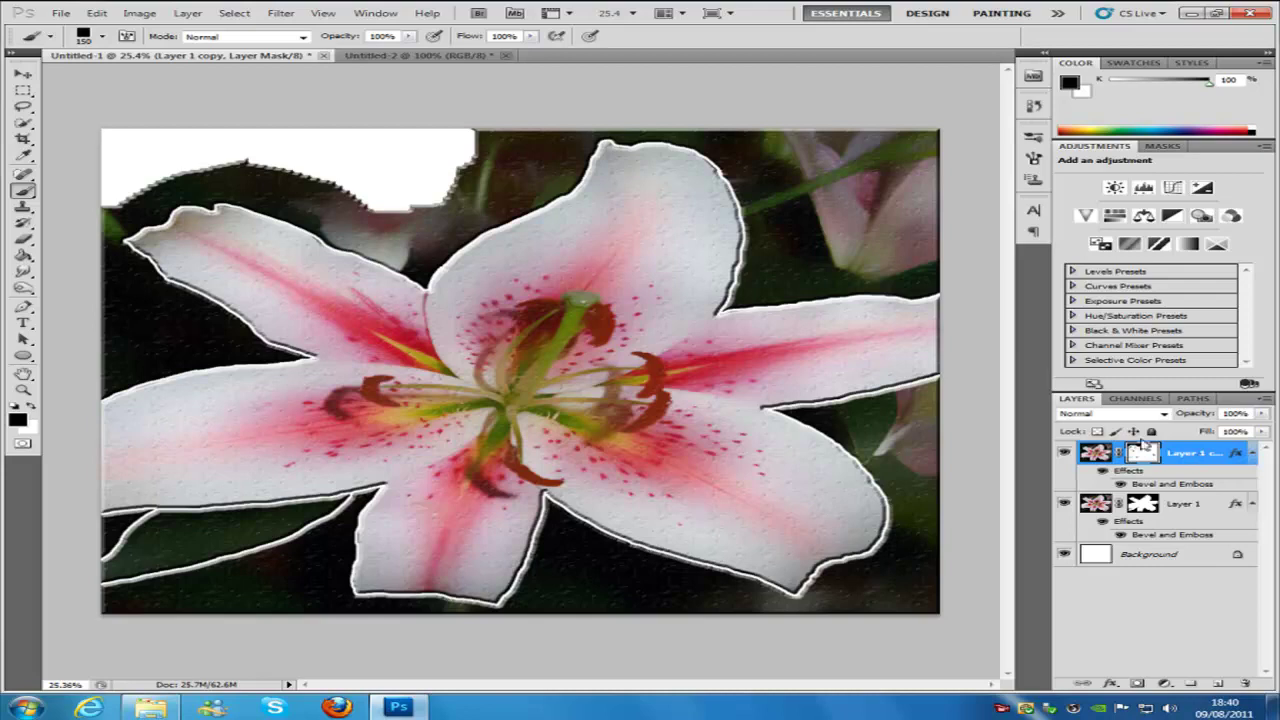
{"action": "left_click", "coordinate": [1095, 455]}
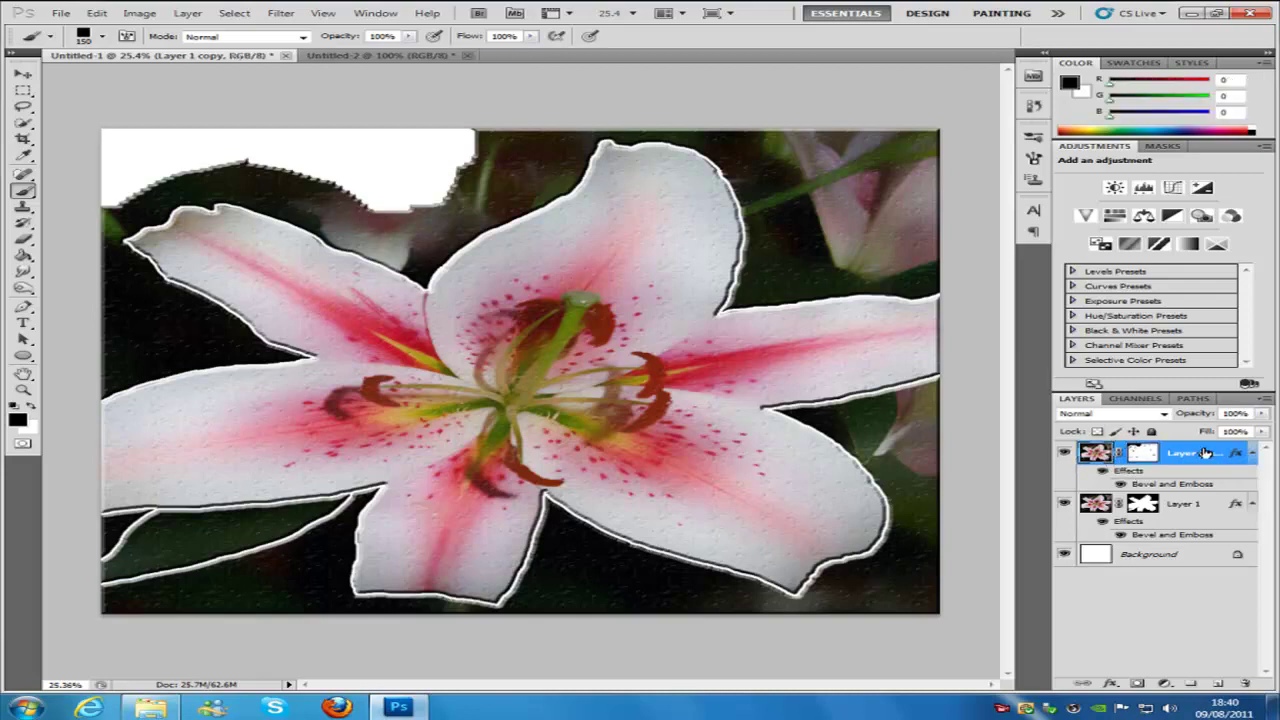
{"action": "key", "text": "ctrl+e"}
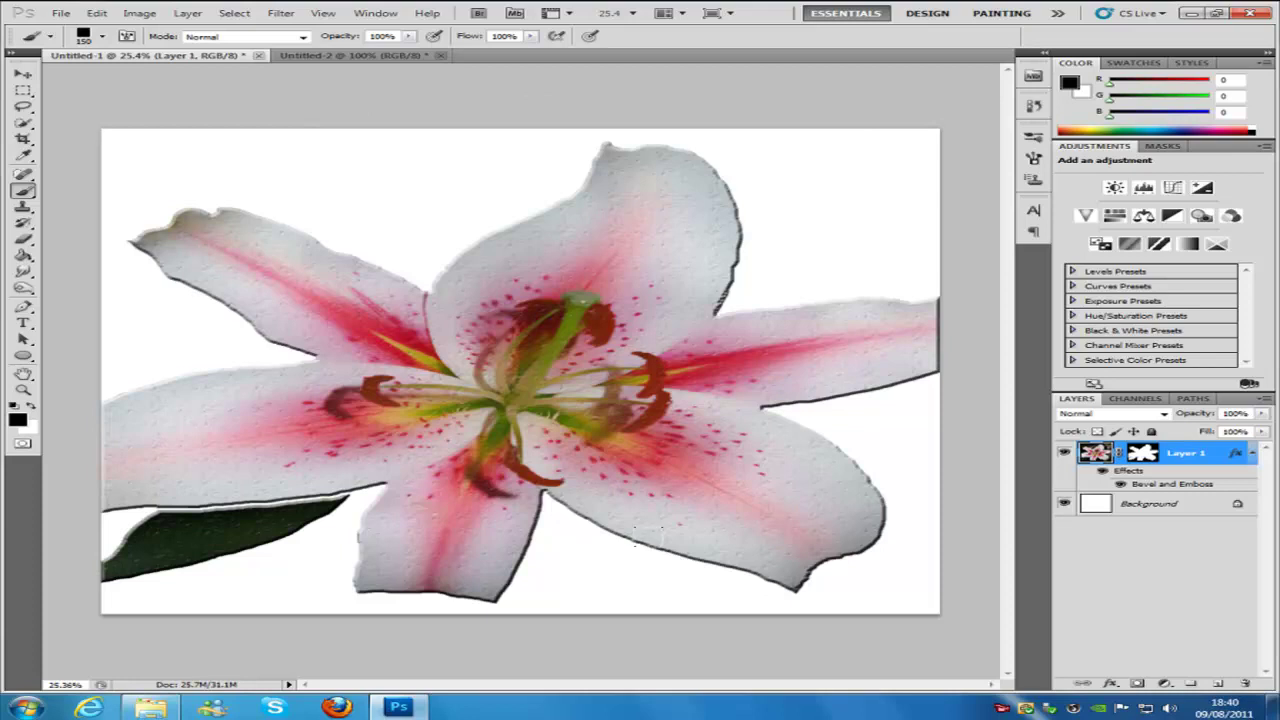
Step: Add a new empty layer above Layer 1 and copy Layer 1's Bevel and Emboss layer style onto it
{"action": "right_click", "coordinate": [1221, 452]}
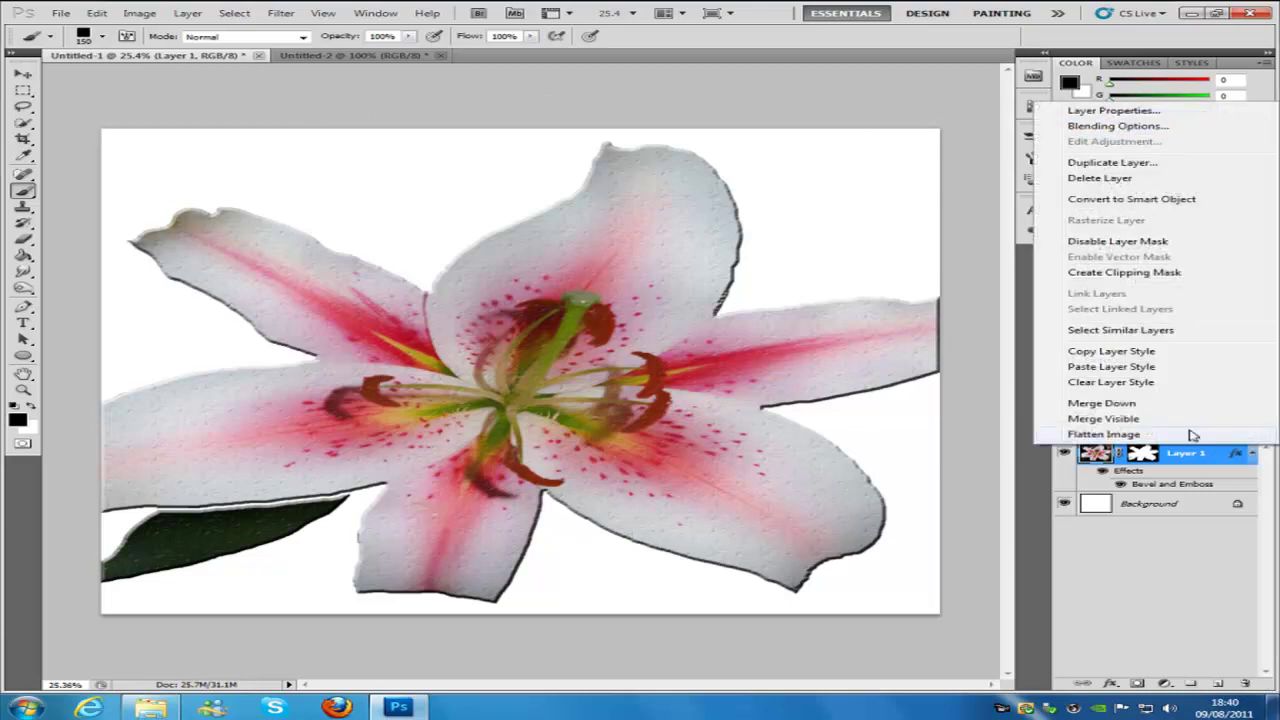
{"action": "left_click", "coordinate": [1137, 354]}
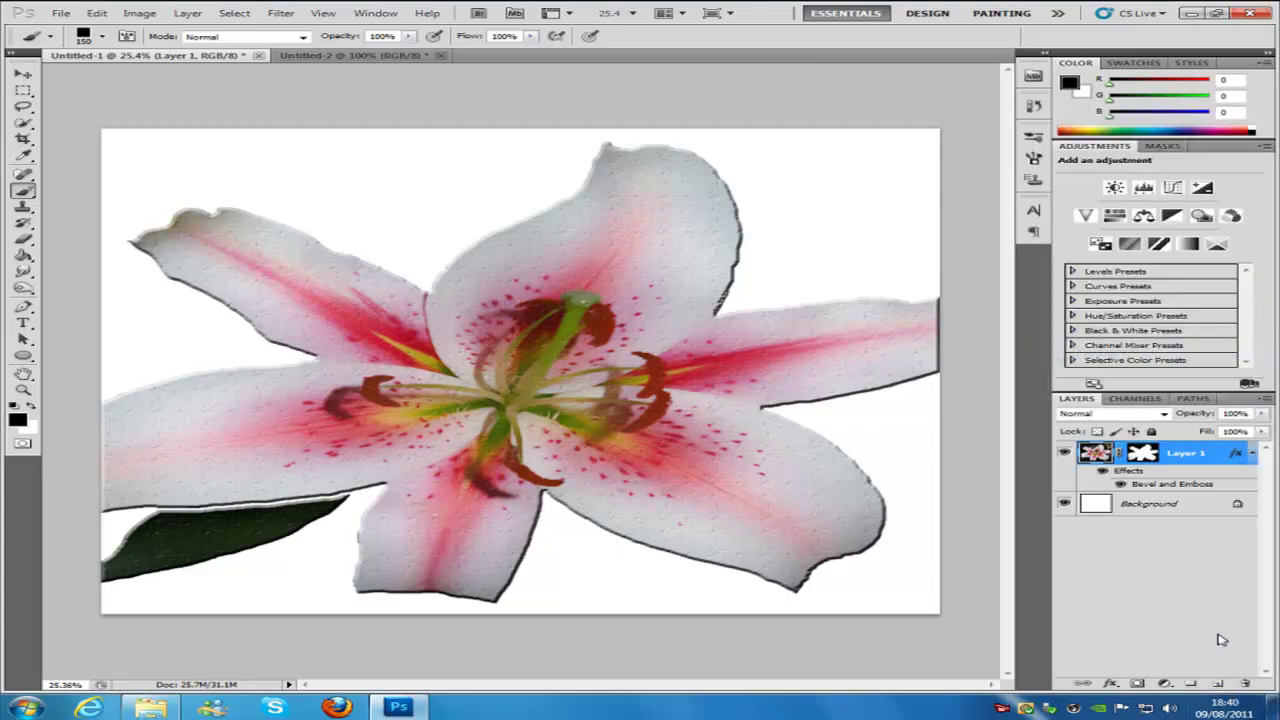
{"action": "left_click", "coordinate": [1220, 685]}
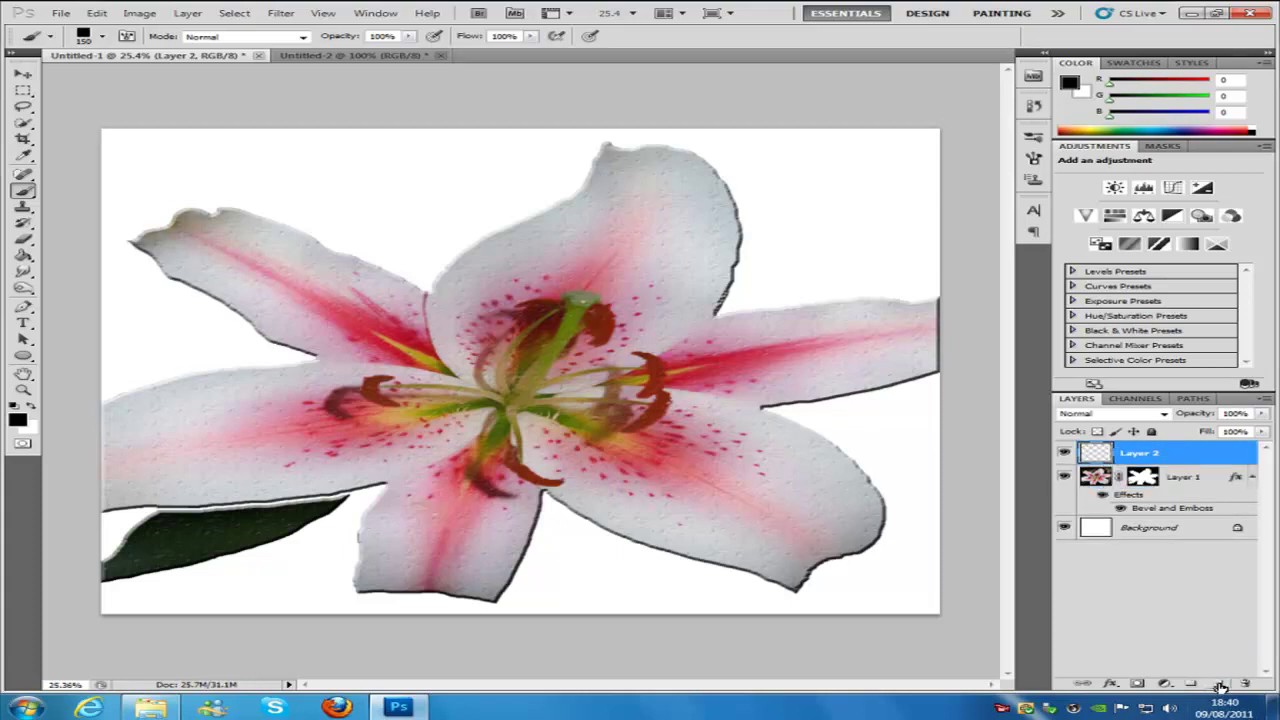
{"action": "right_click", "coordinate": [1222, 455]}
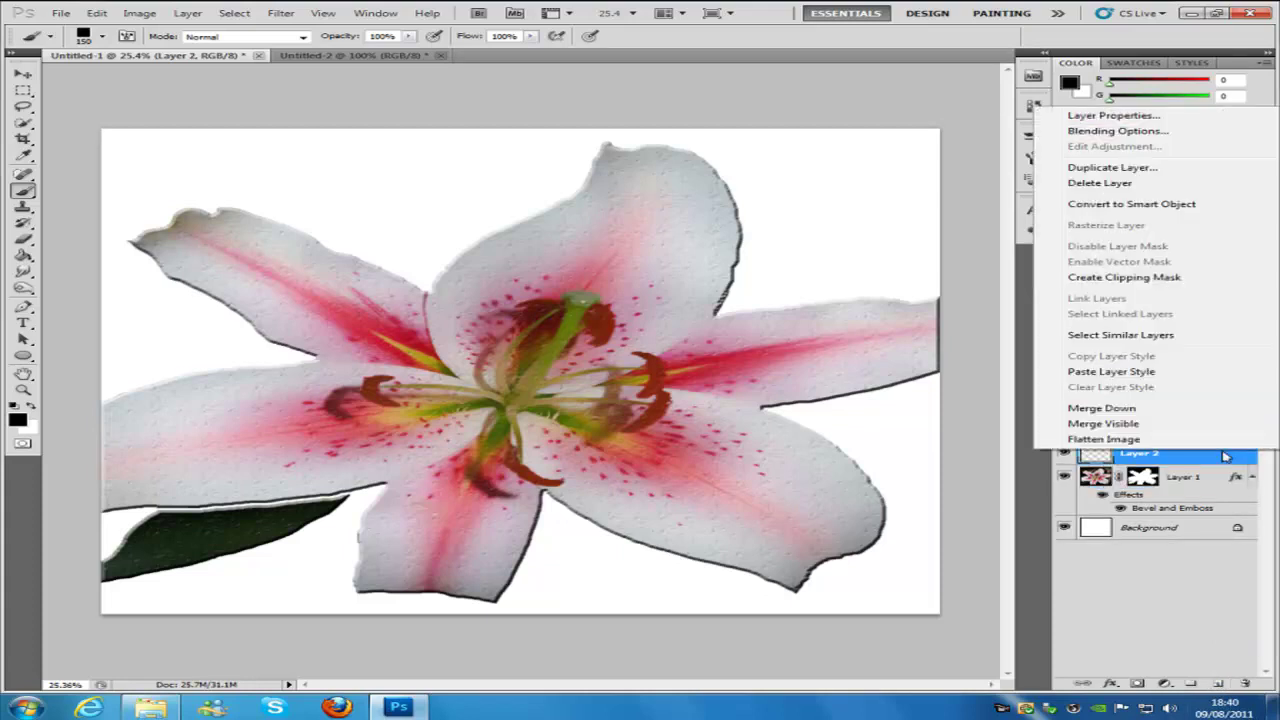
{"action": "left_click", "coordinate": [1178, 373]}
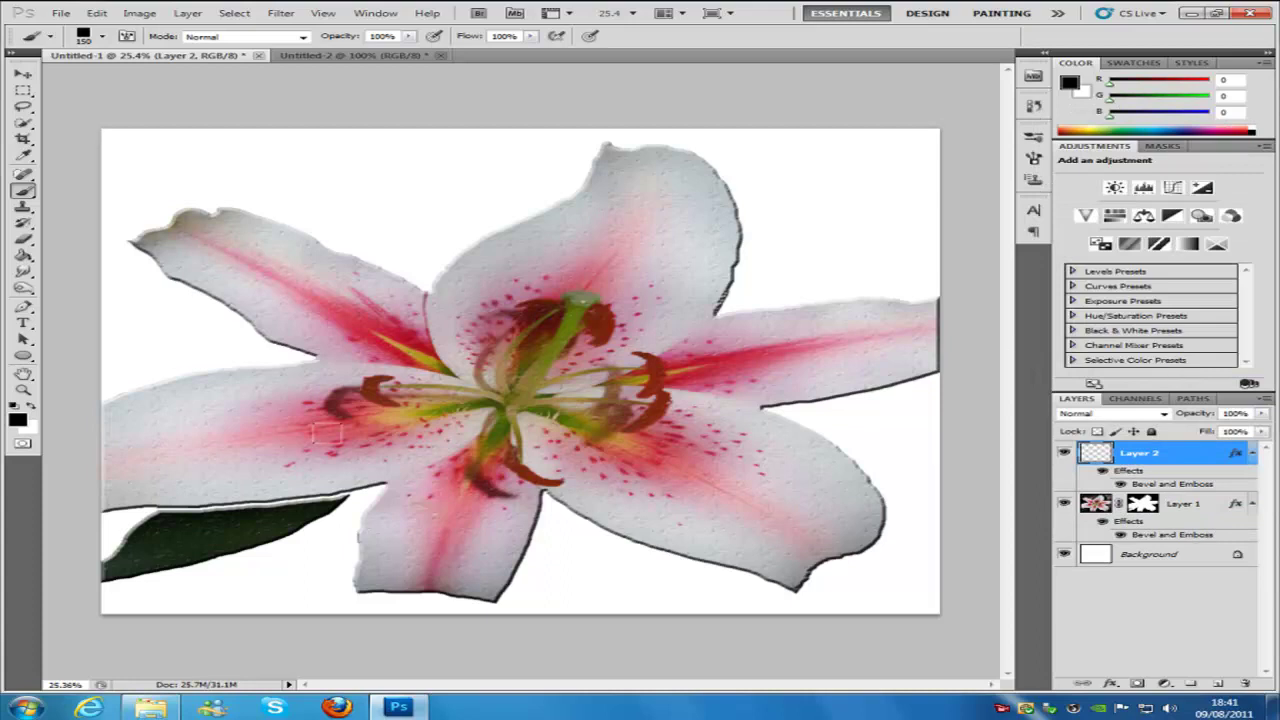
Step: Set the foreground colour to hex 75c6bf and return to the Brush tool
{"action": "left_click", "coordinate": [17, 420]}
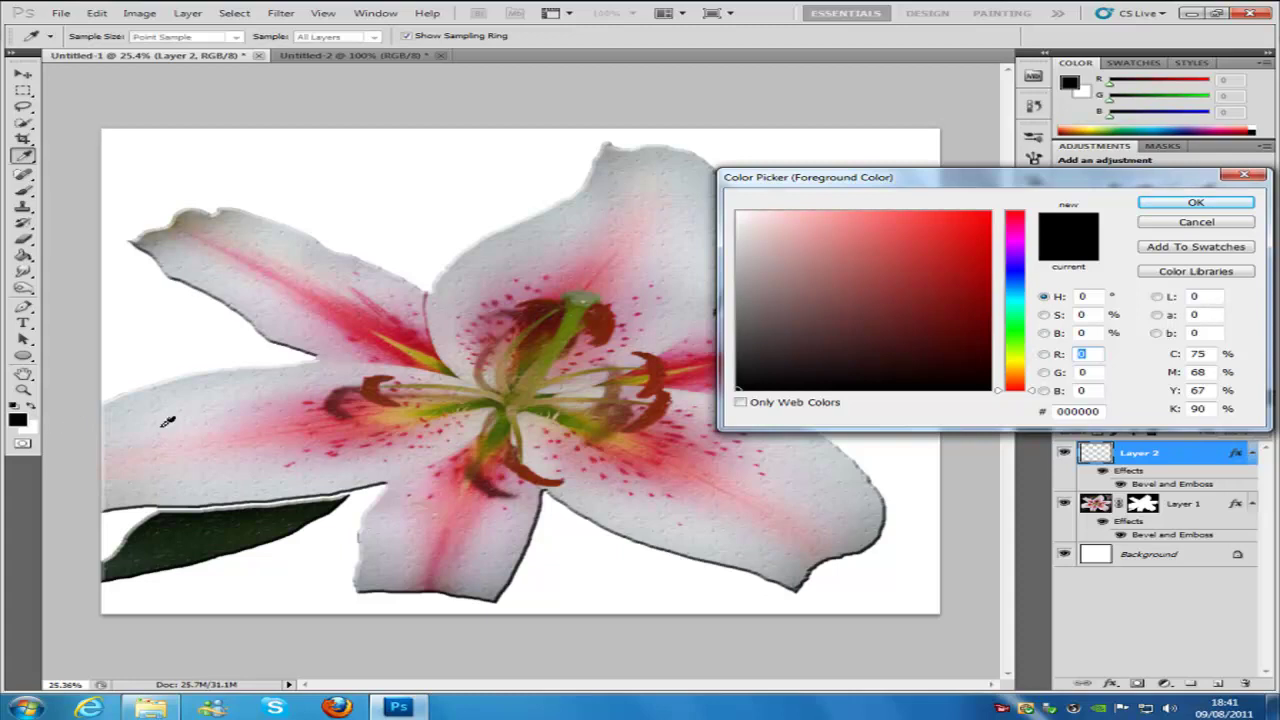
{"action": "left_click_drag", "start_coordinate": [1100, 411], "coordinate": [1044, 410]}
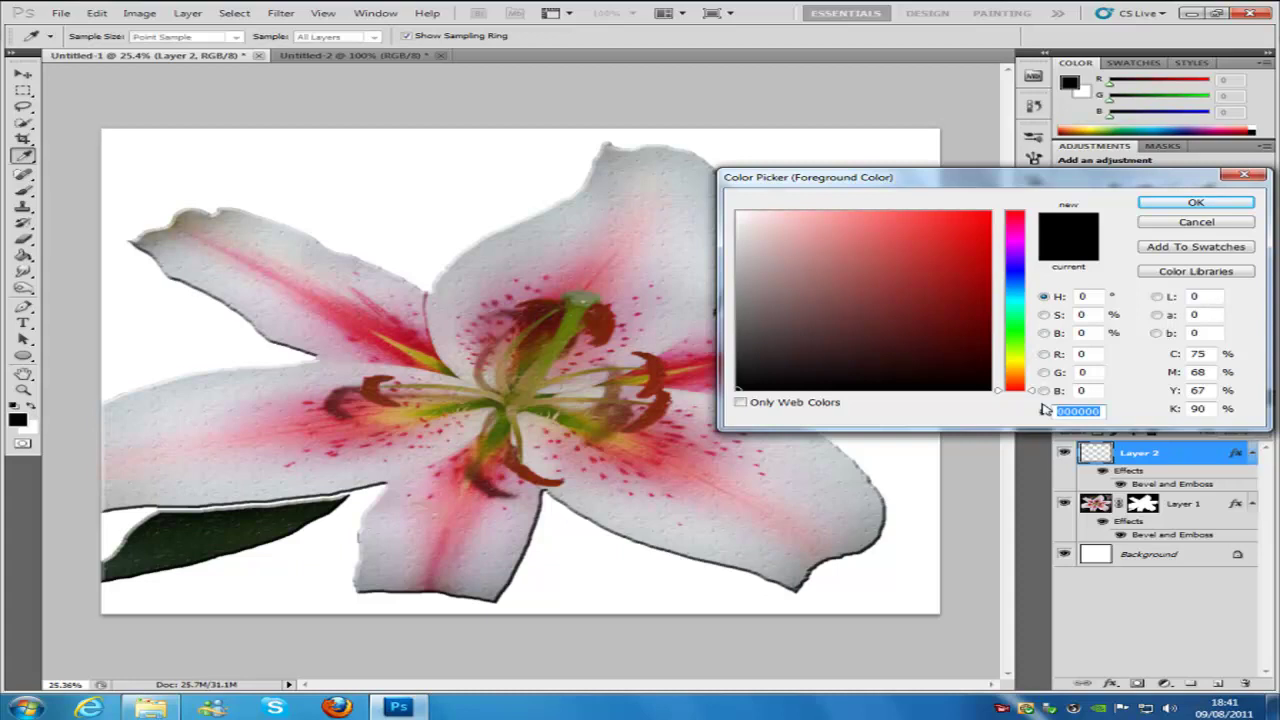
{"action": "type", "text": "7"}
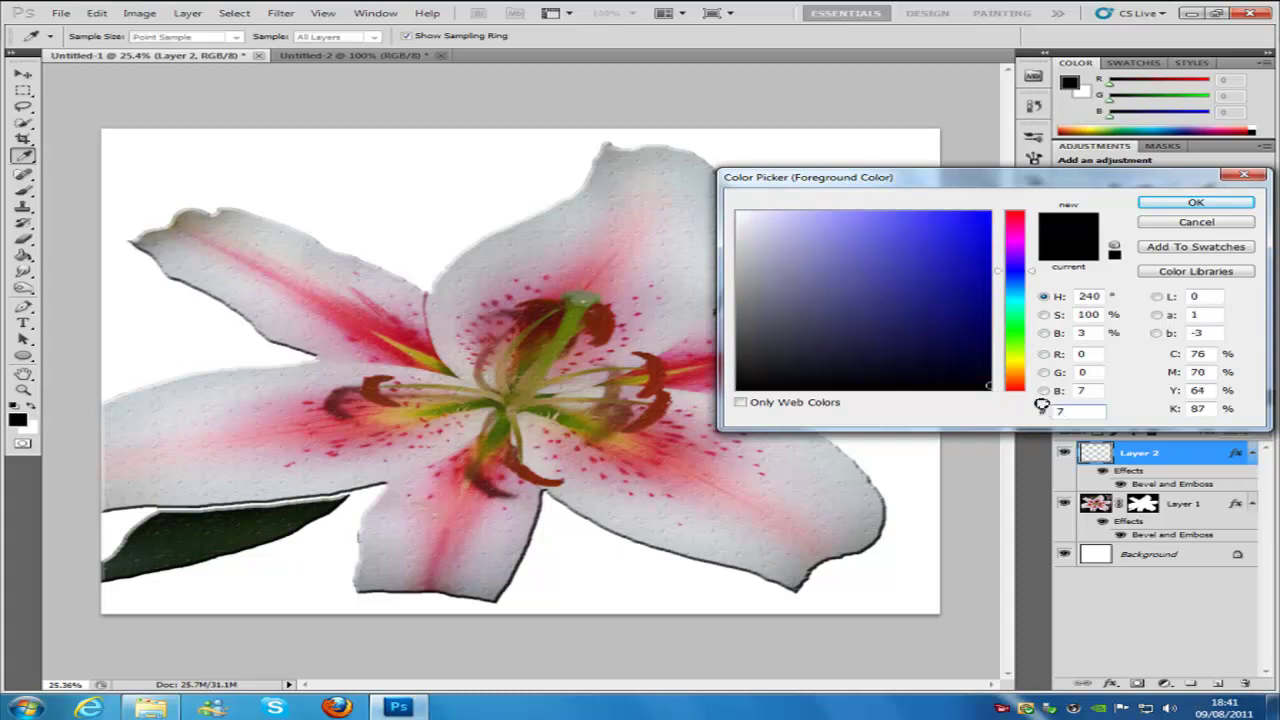
{"action": "type", "text": "5"}
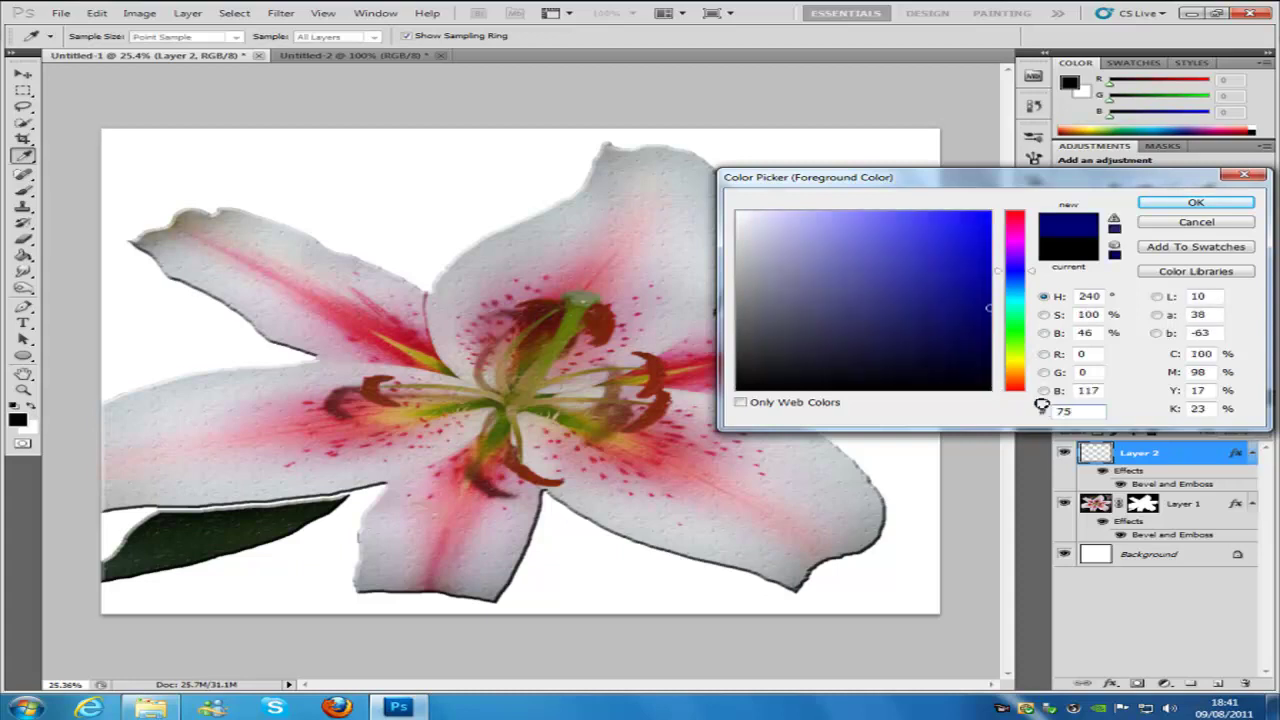
{"action": "type", "text": "d"}
{"action": "type", "text": "6"}
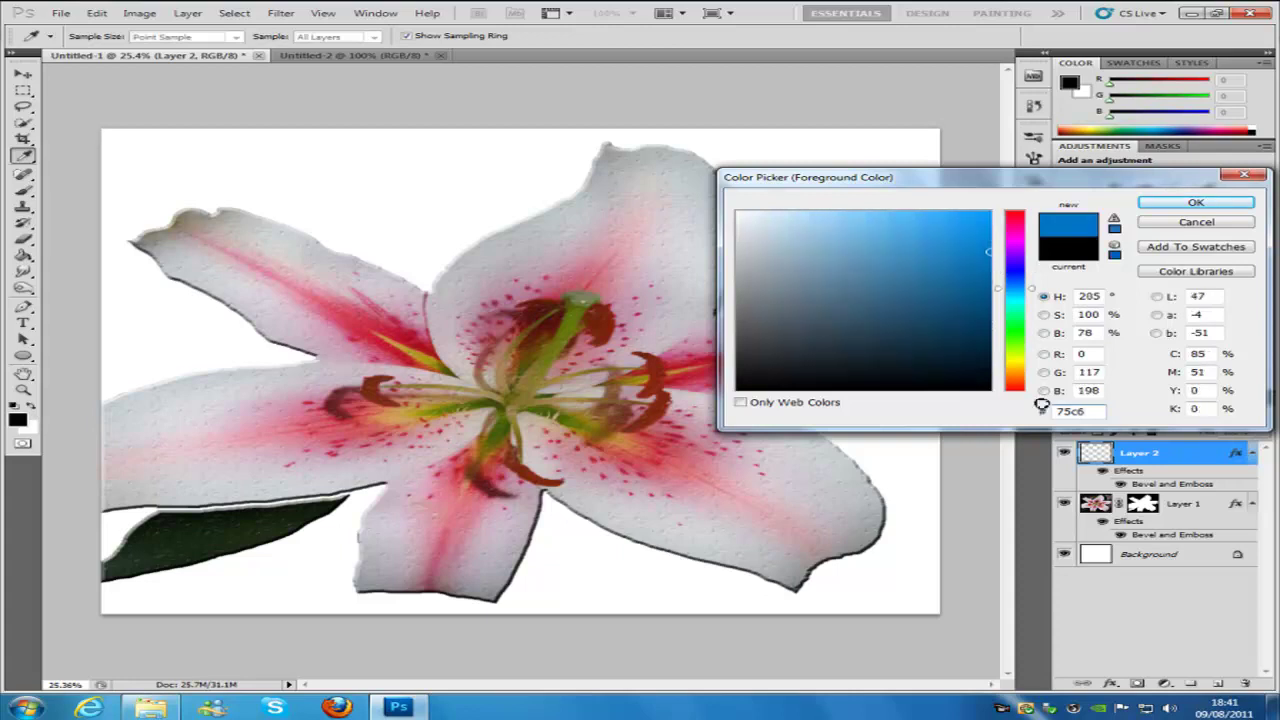
{"action": "type", "text": "bf"}
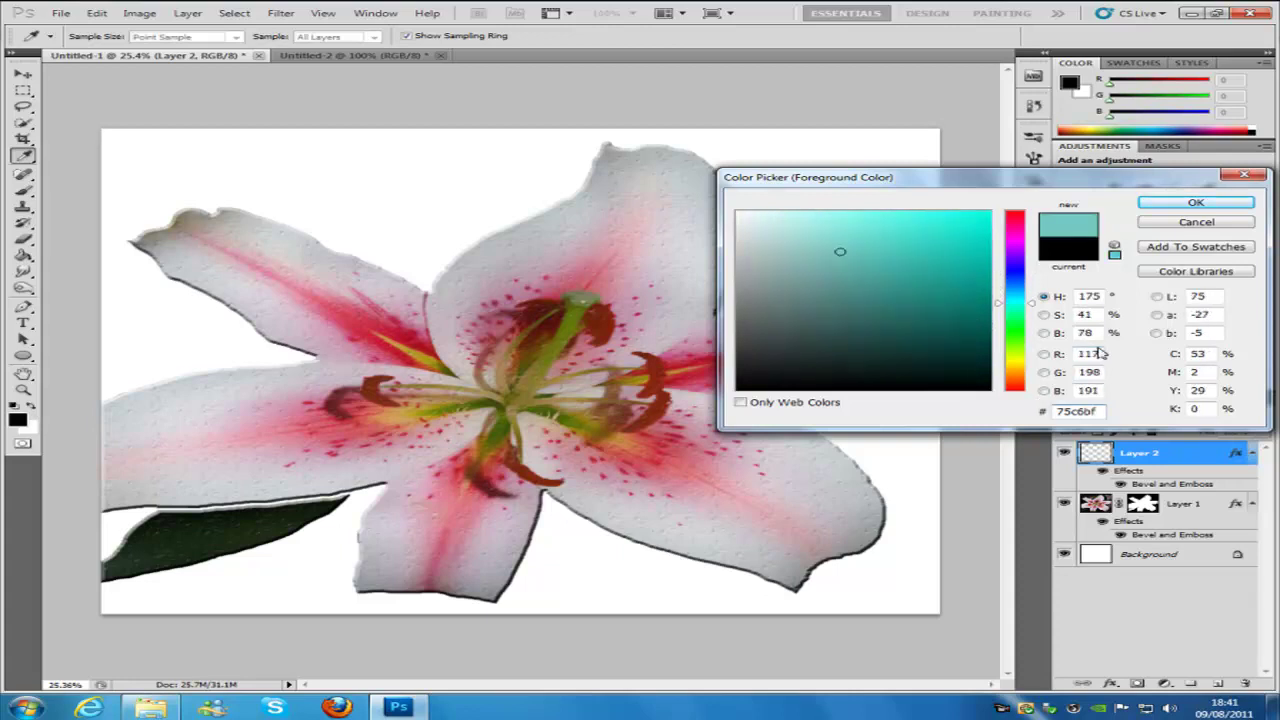
{"action": "left_click", "coordinate": [1196, 203]}
{"action": "key", "text": "b"}
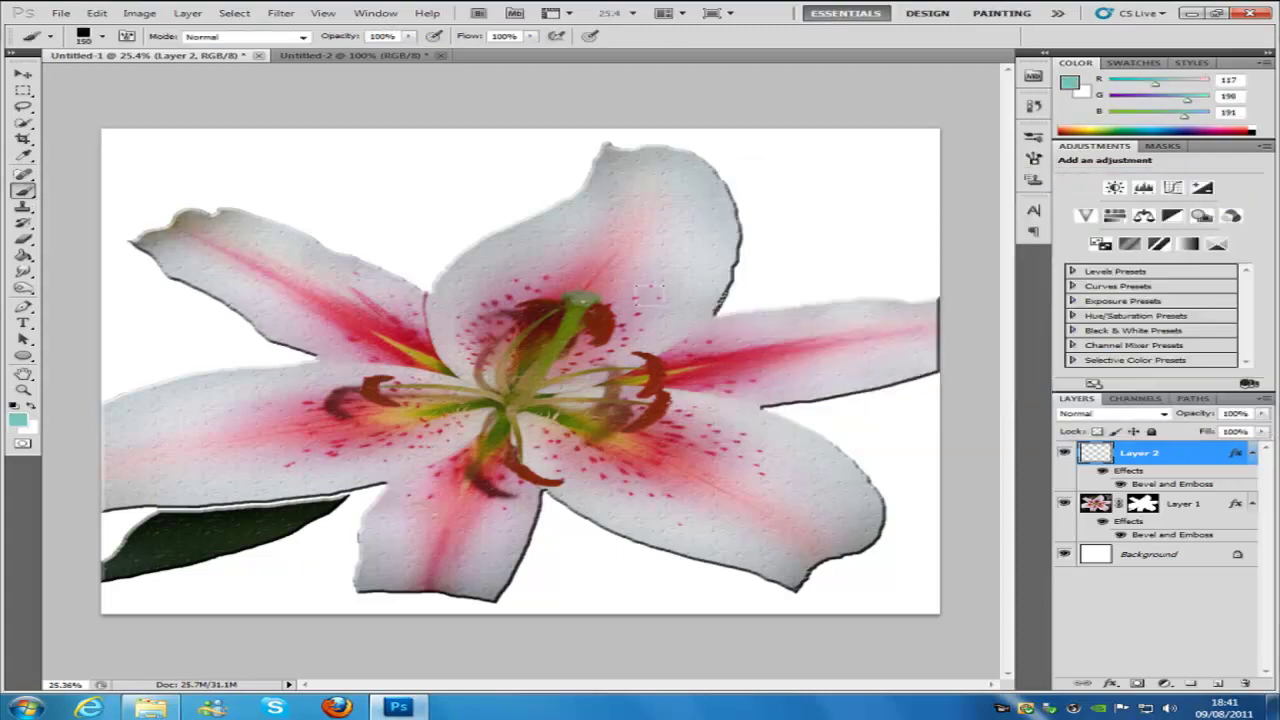
Step: Set the background colour to hex 1ddcc3 and return to the Brush tool
{"action": "left_click", "coordinate": [27, 428]}
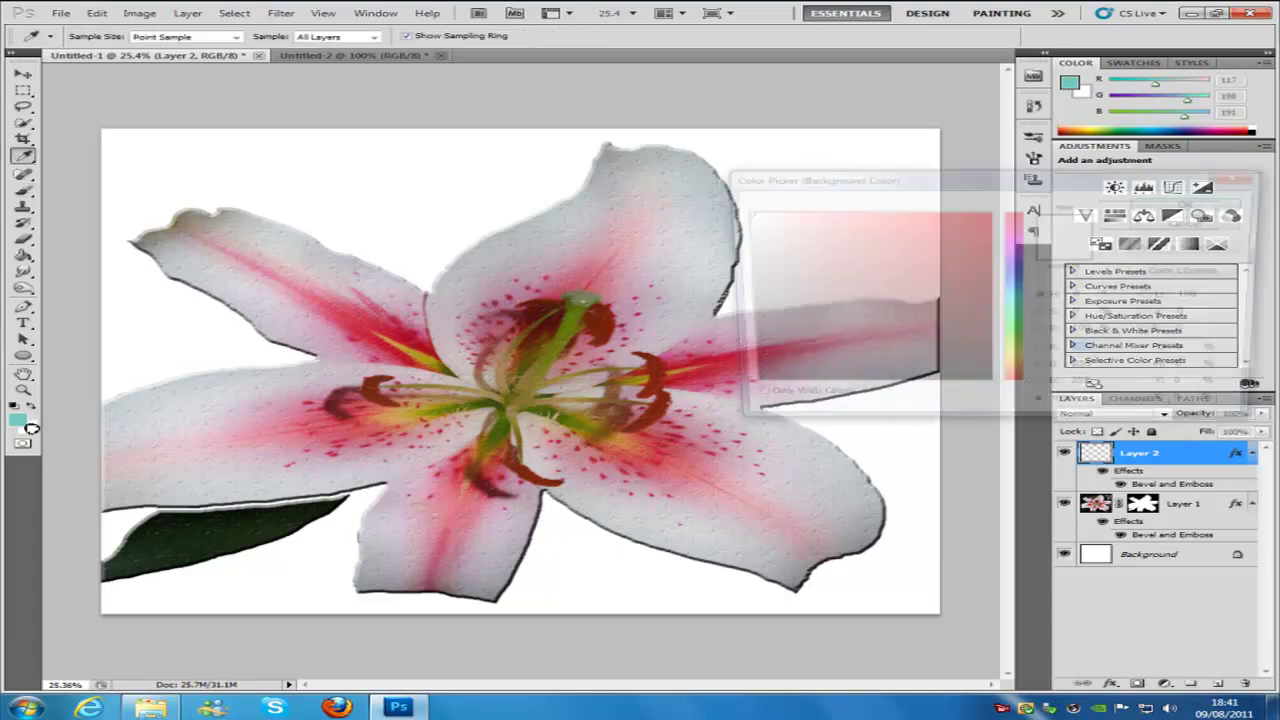
{"action": "left_click", "coordinate": [1020, 312]}
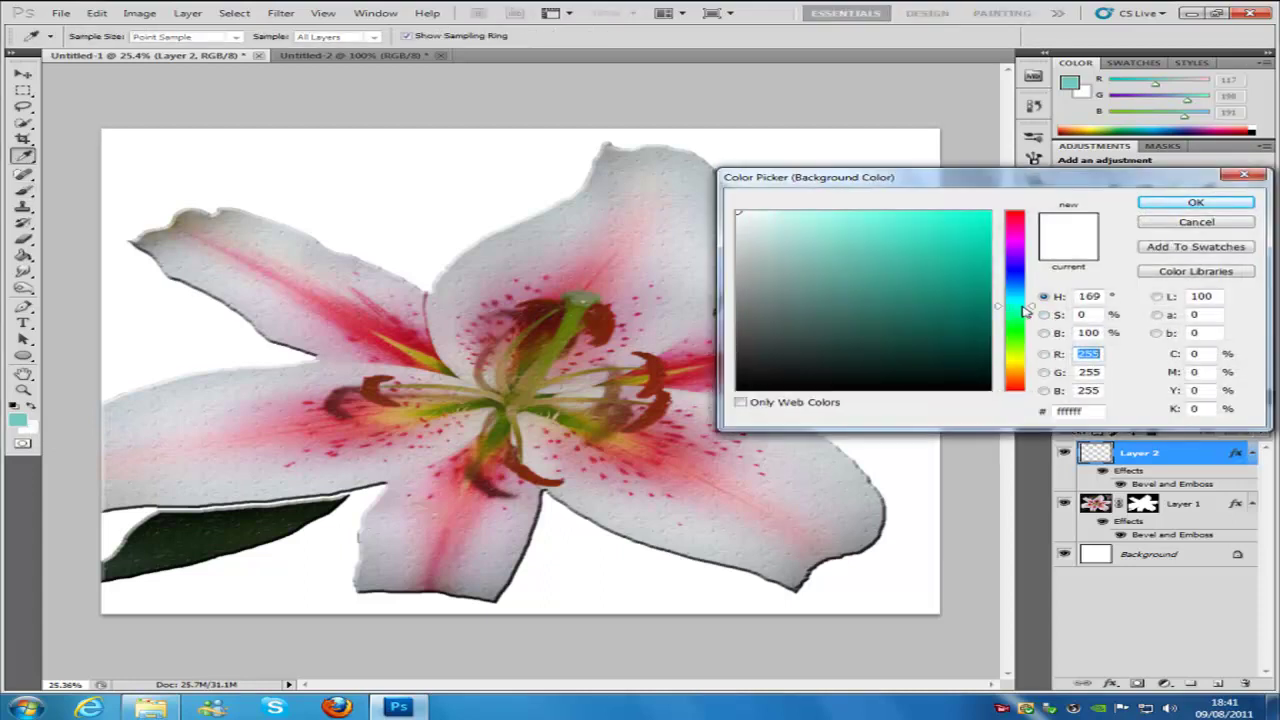
{"action": "left_click", "coordinate": [959, 261]}
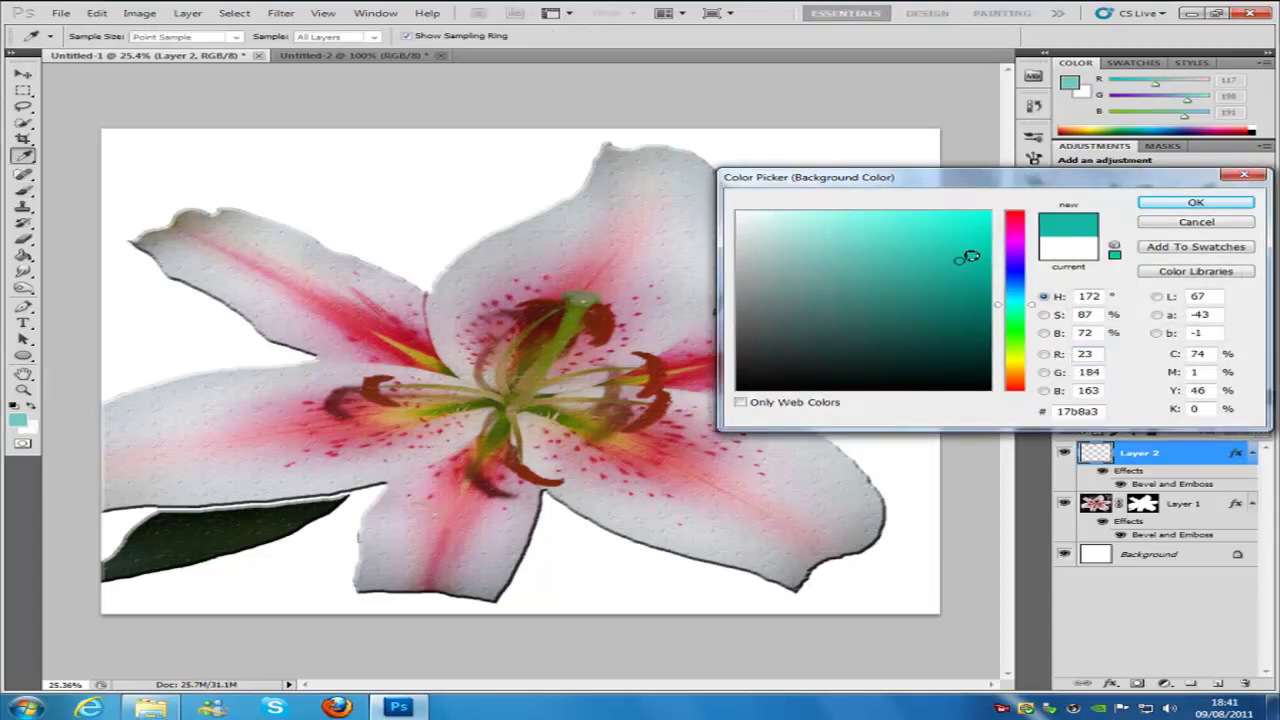
{"action": "left_click", "coordinate": [968, 257]}
{"action": "left_click", "coordinate": [966, 247]}
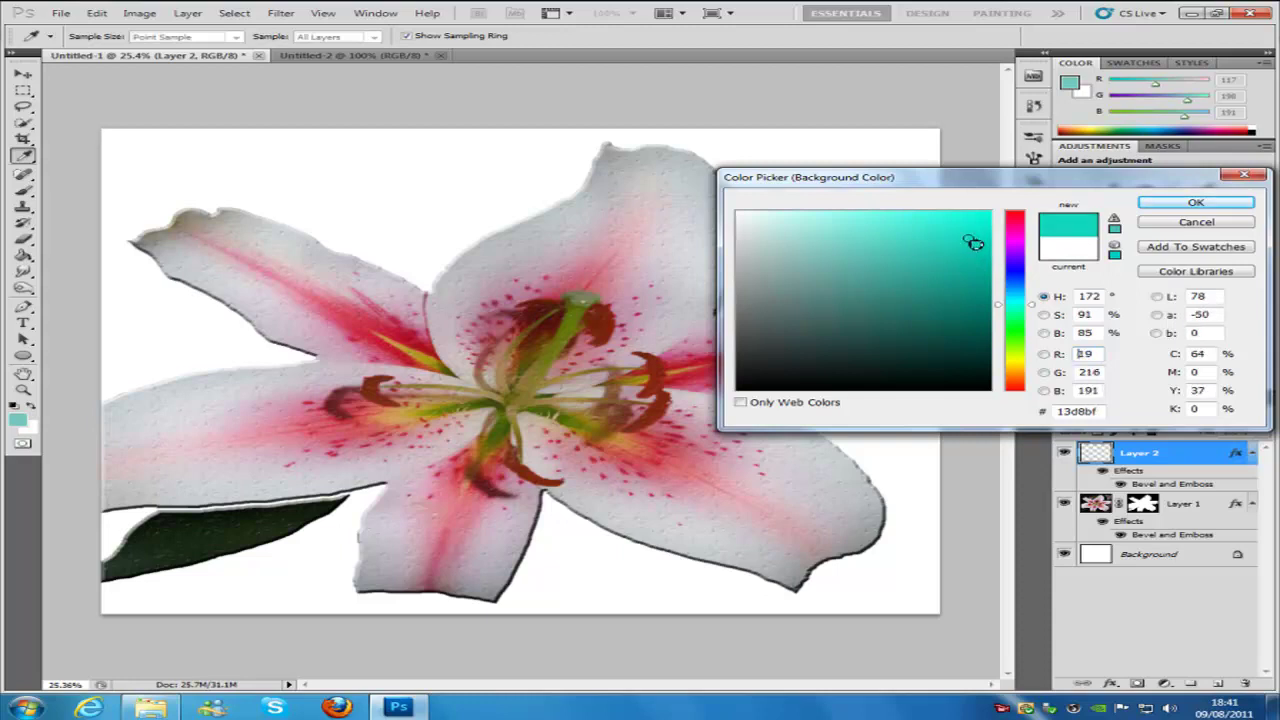
{"action": "left_click", "coordinate": [957, 234]}
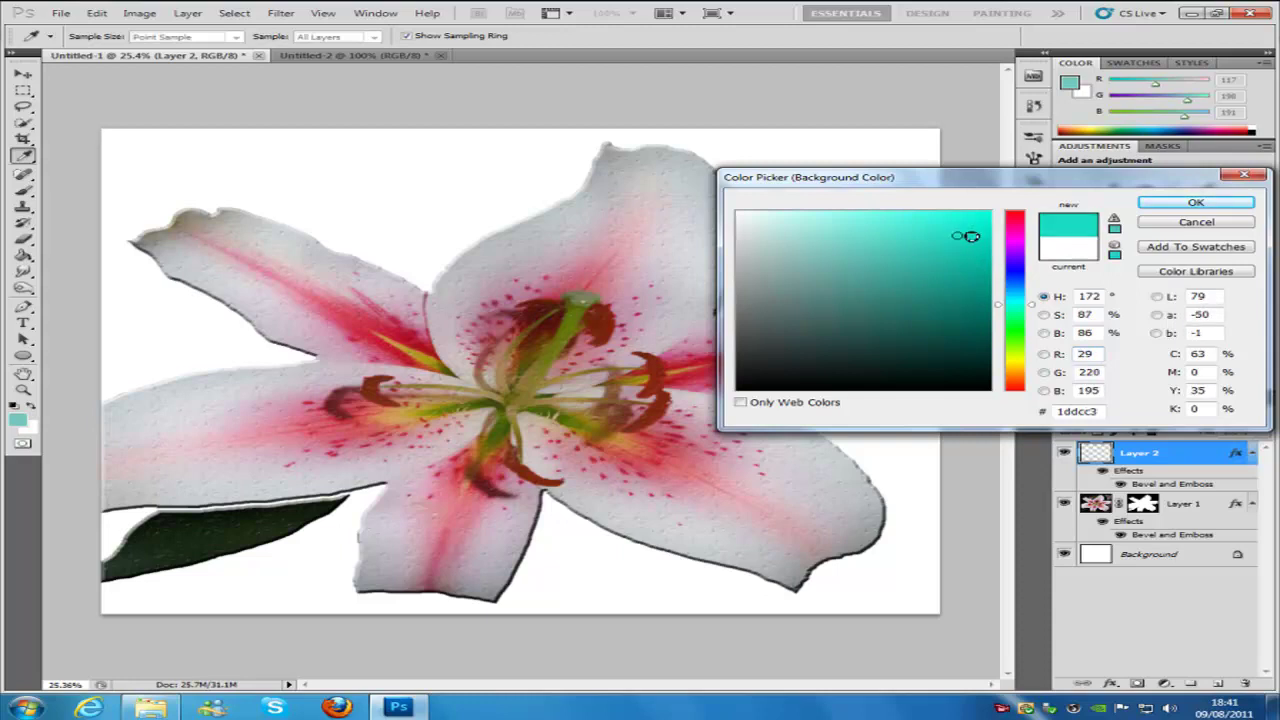
{"action": "left_click", "coordinate": [1195, 204]}
{"action": "key", "text": "b"}
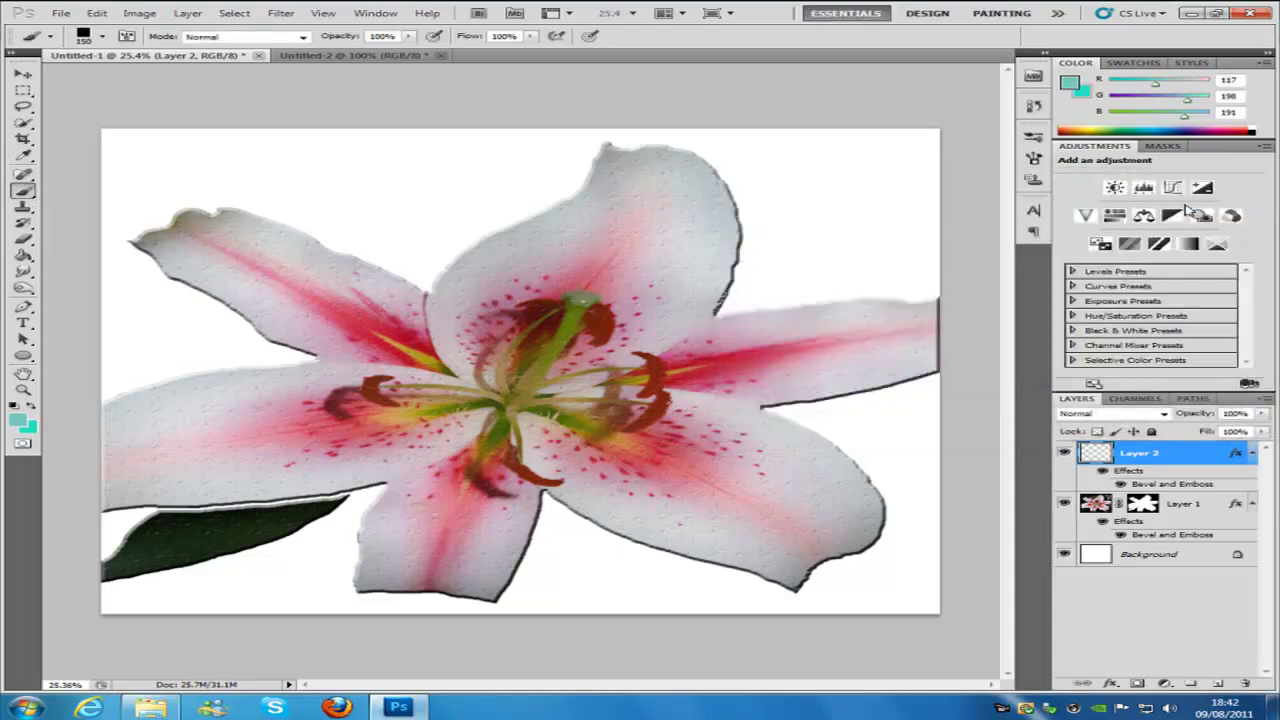
Step: Fill Layer 2 with the Clouds render filter using the two teal colours
{"action": "left_click", "coordinate": [283, 16]}
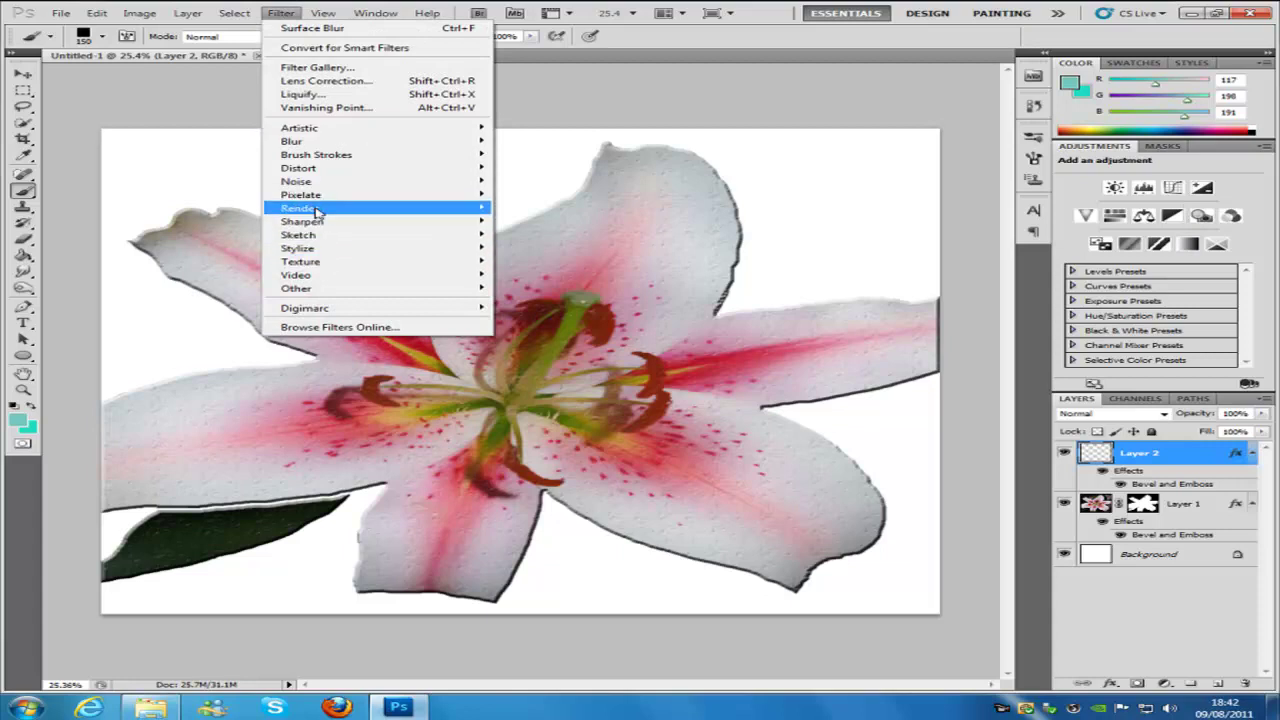
{"action": "mouse_move", "coordinate": [317, 211]}
{"action": "left_click", "coordinate": [514, 208]}
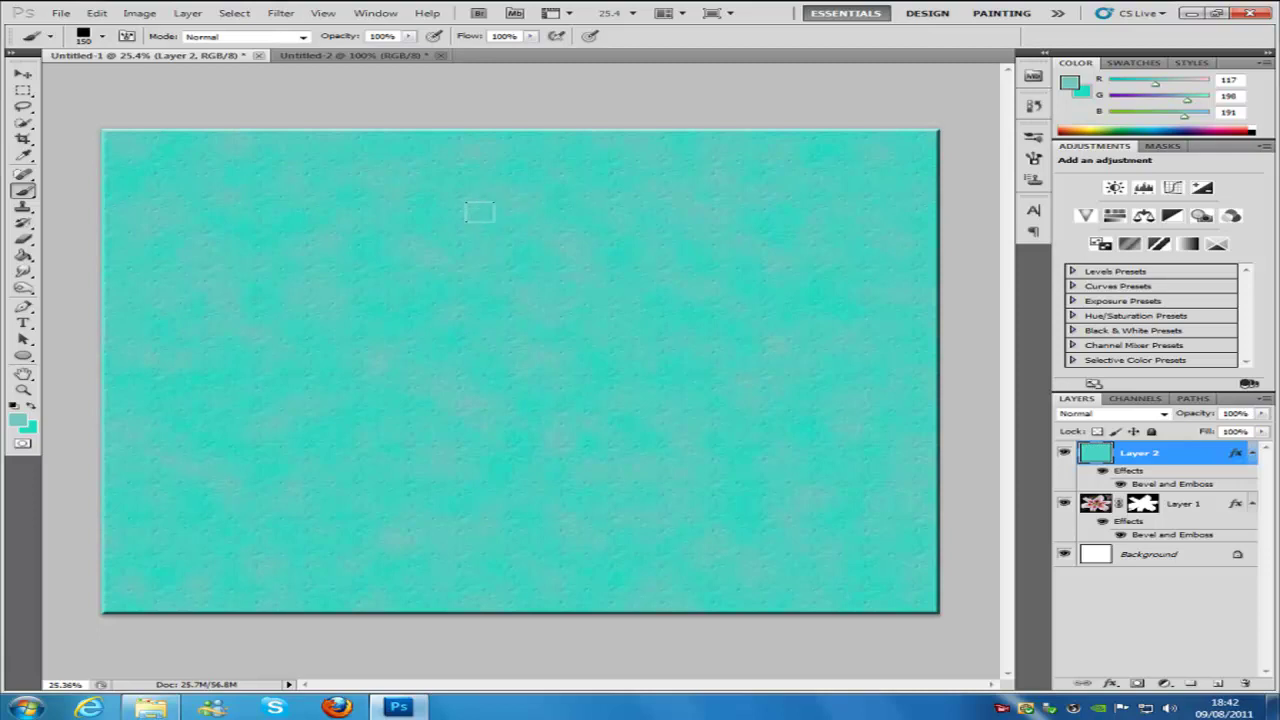
Step: Add a layer mask to Layer 2 that hides the whole layer
{"action": "left_click", "coordinate": [190, 14]}
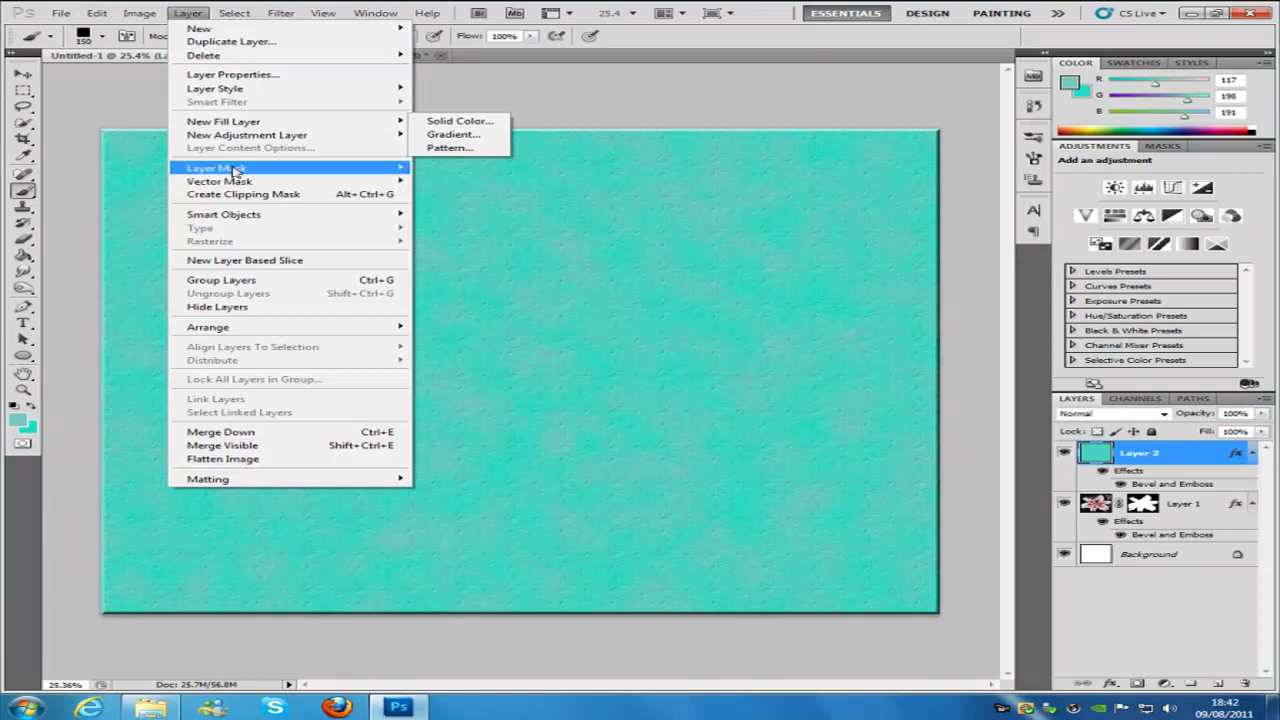
{"action": "mouse_move", "coordinate": [306, 172]}
{"action": "left_click", "coordinate": [474, 186]}
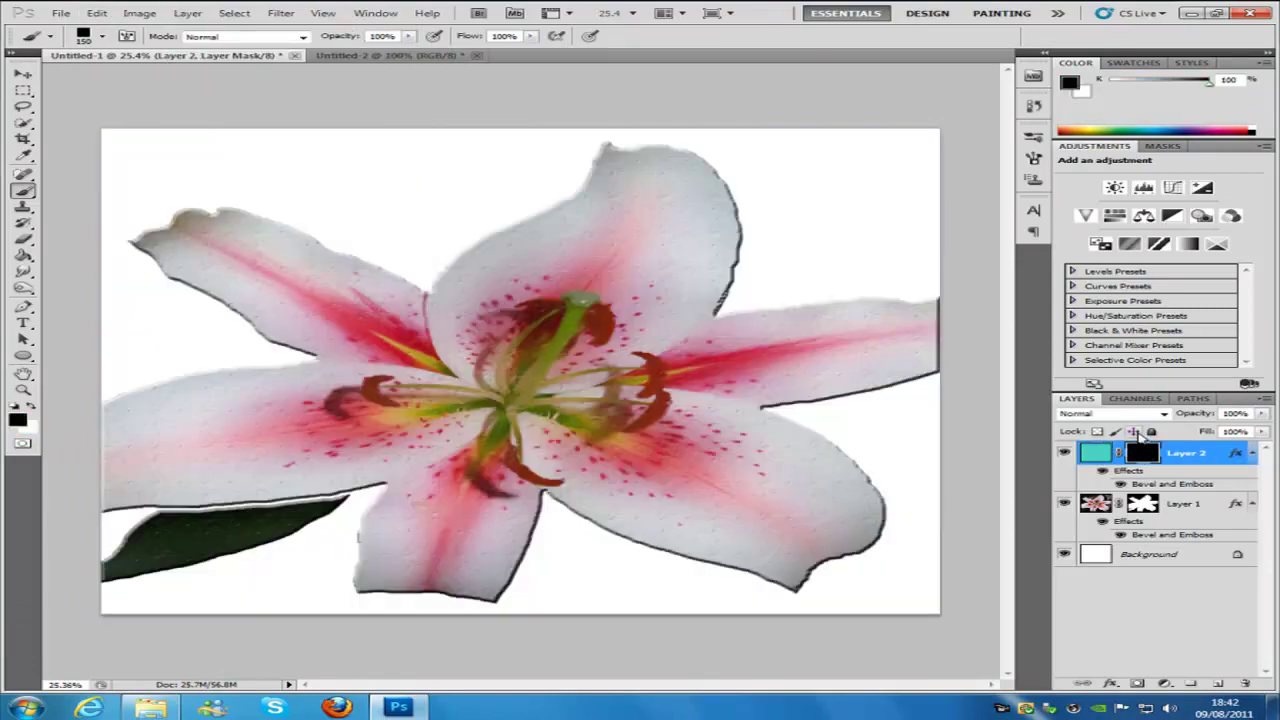
Step: Set the square tile brush size to 175 px
{"action": "left_click", "coordinate": [103, 37]}
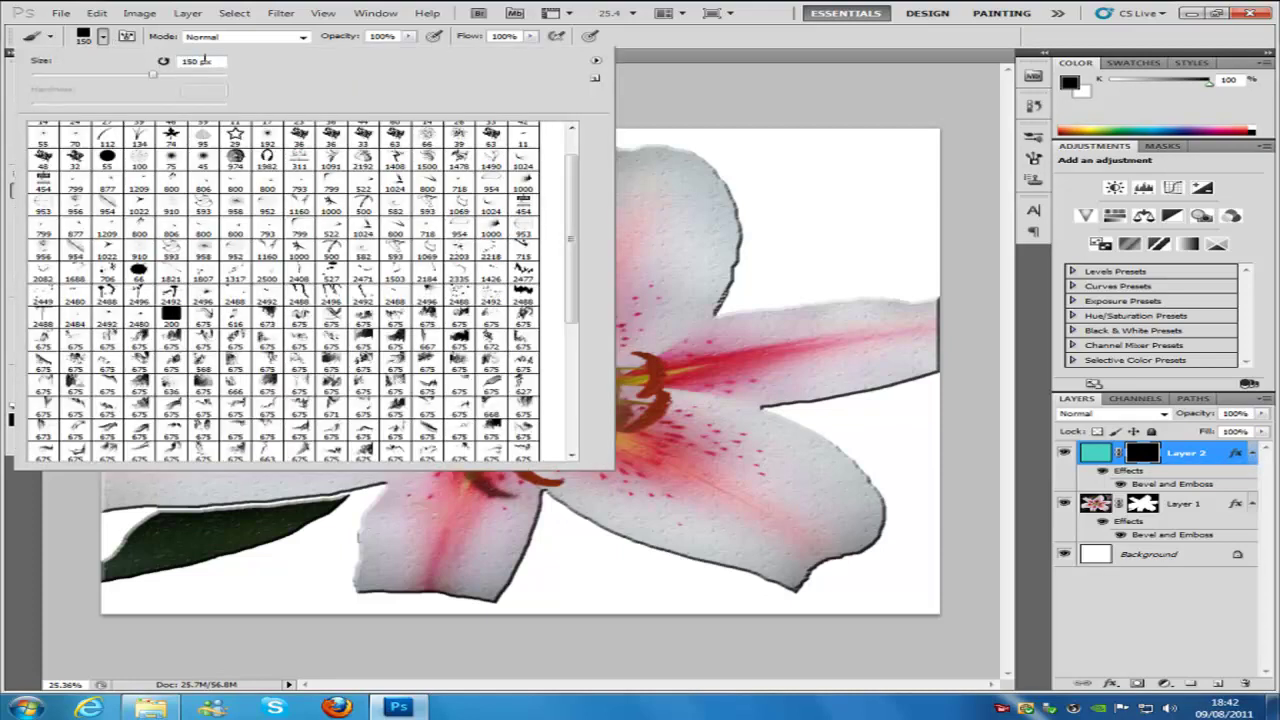
{"action": "type", "text": "175"}
{"action": "left_click", "coordinate": [102, 37]}
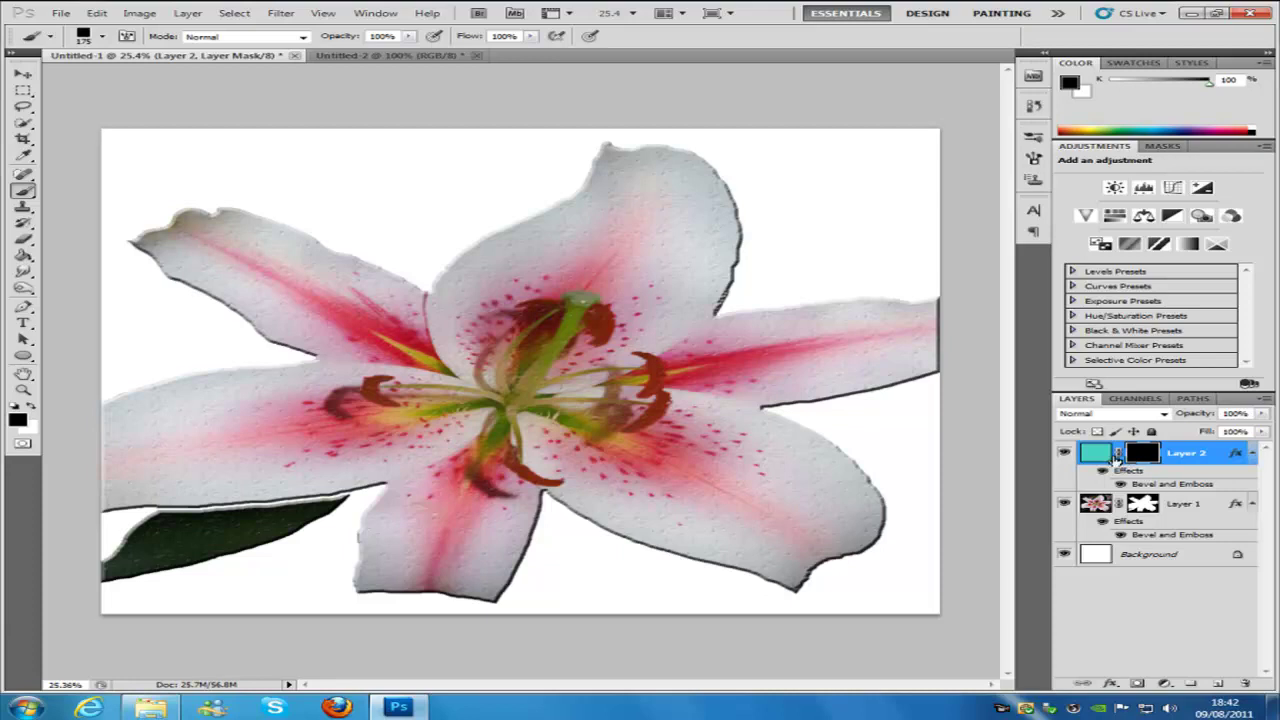
Step: Set the tile brush's spacing to 1% and enable Shape Dynamics with a 3% angle jitter
{"action": "left_click", "coordinate": [1036, 160]}
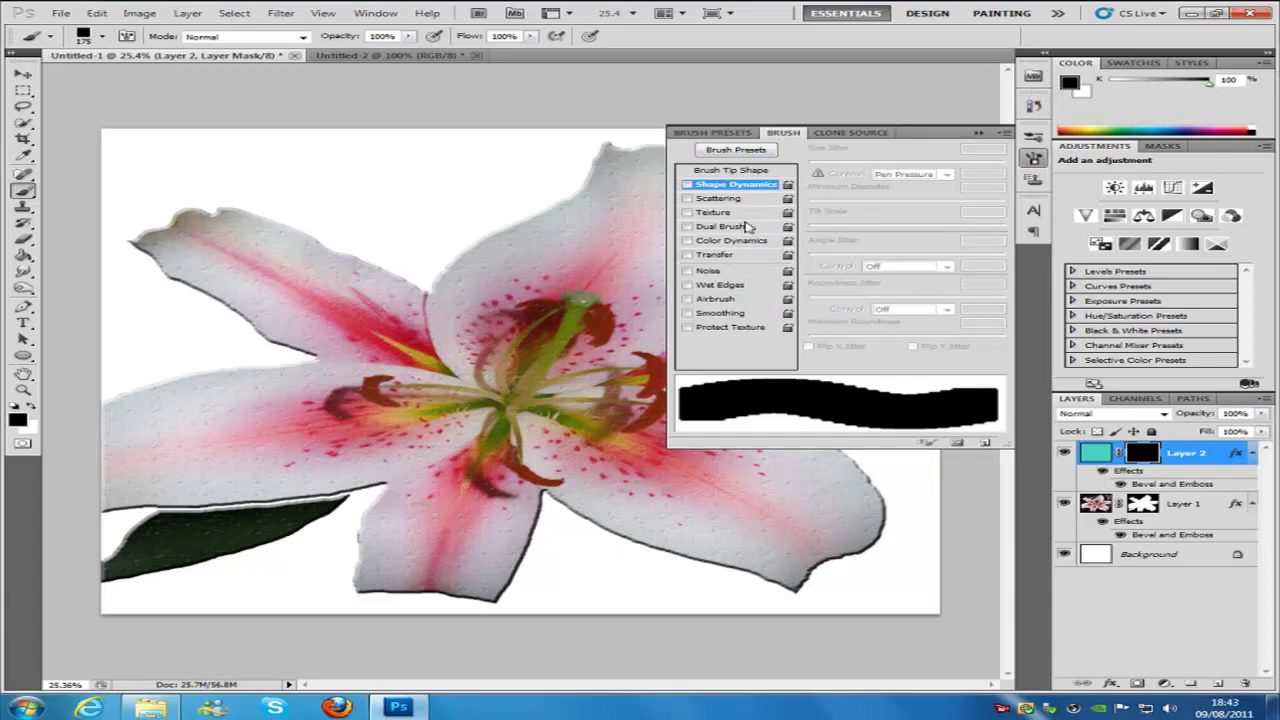
{"action": "left_click", "coordinate": [729, 175]}
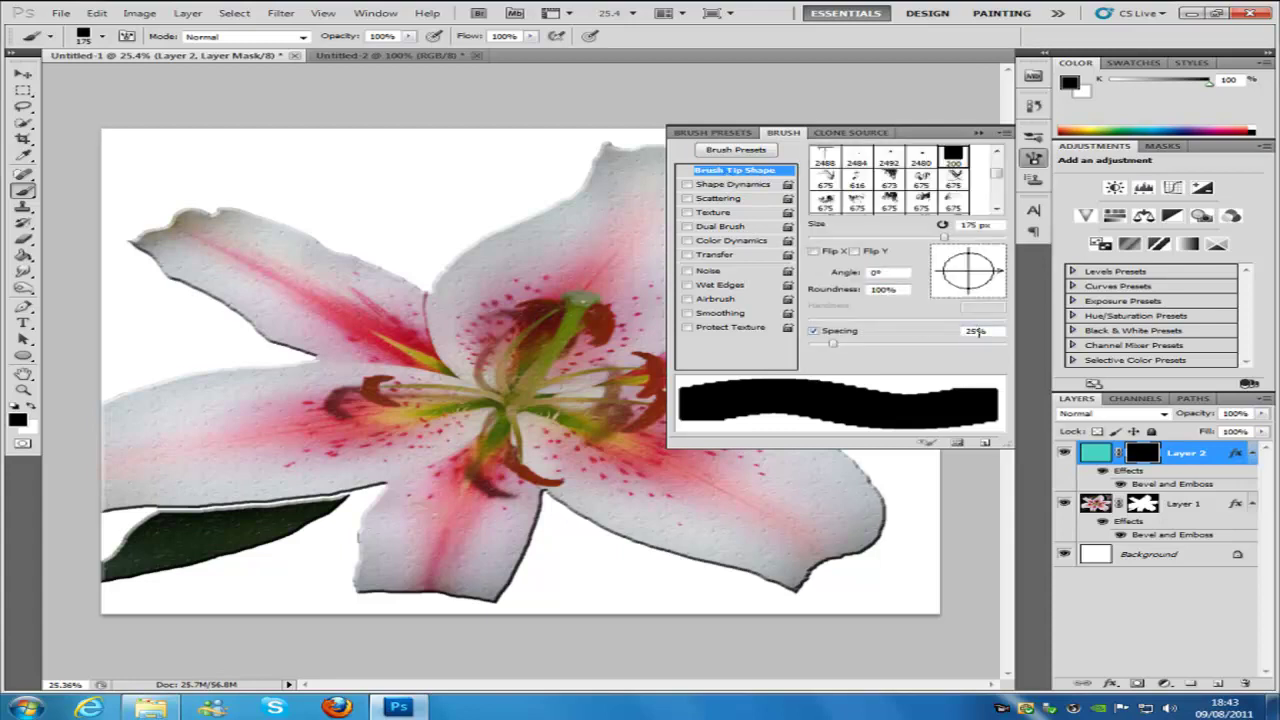
{"action": "double_click", "coordinate": [968, 331]}
{"action": "type", "text": "1"}
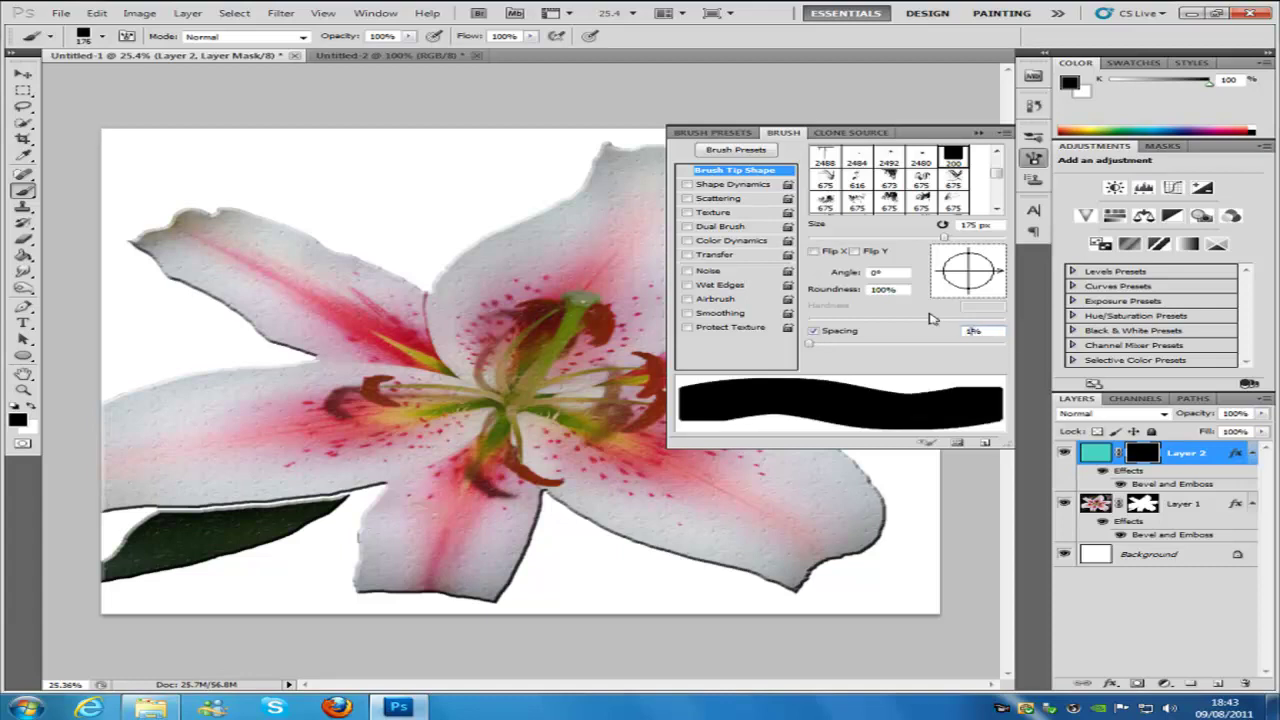
{"action": "left_click", "coordinate": [737, 186]}
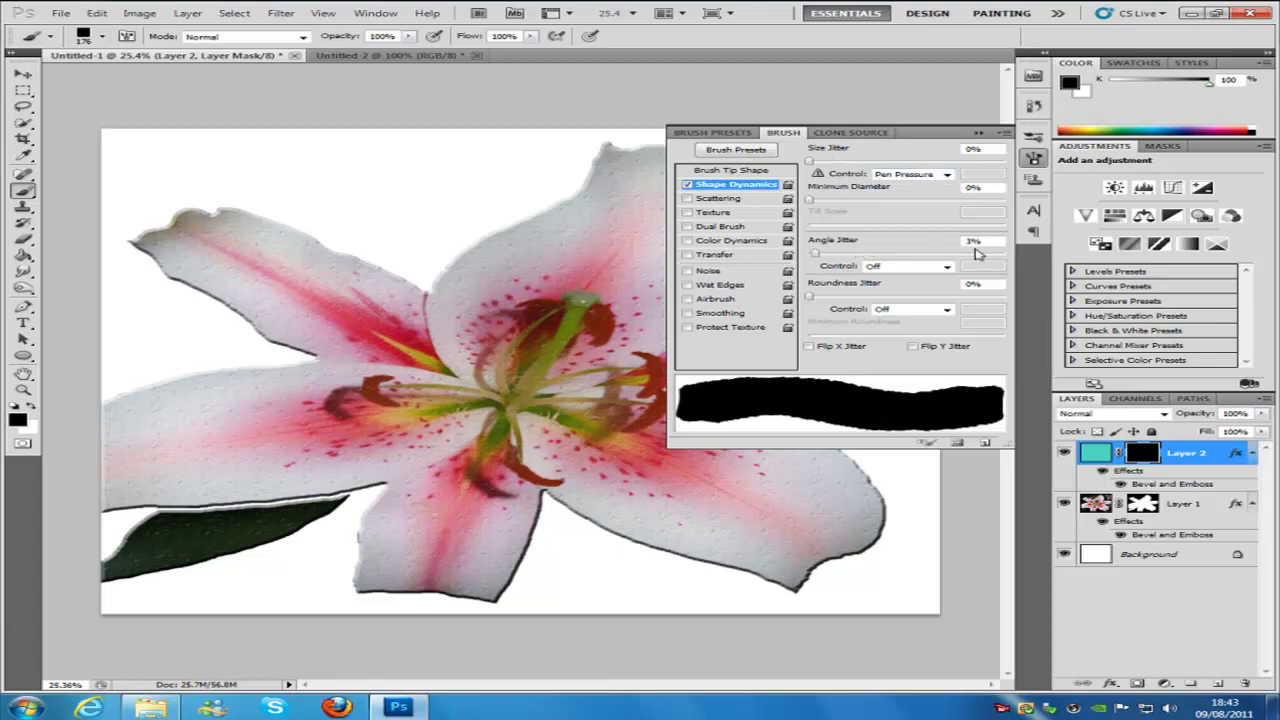
{"action": "left_click", "coordinate": [979, 132]}
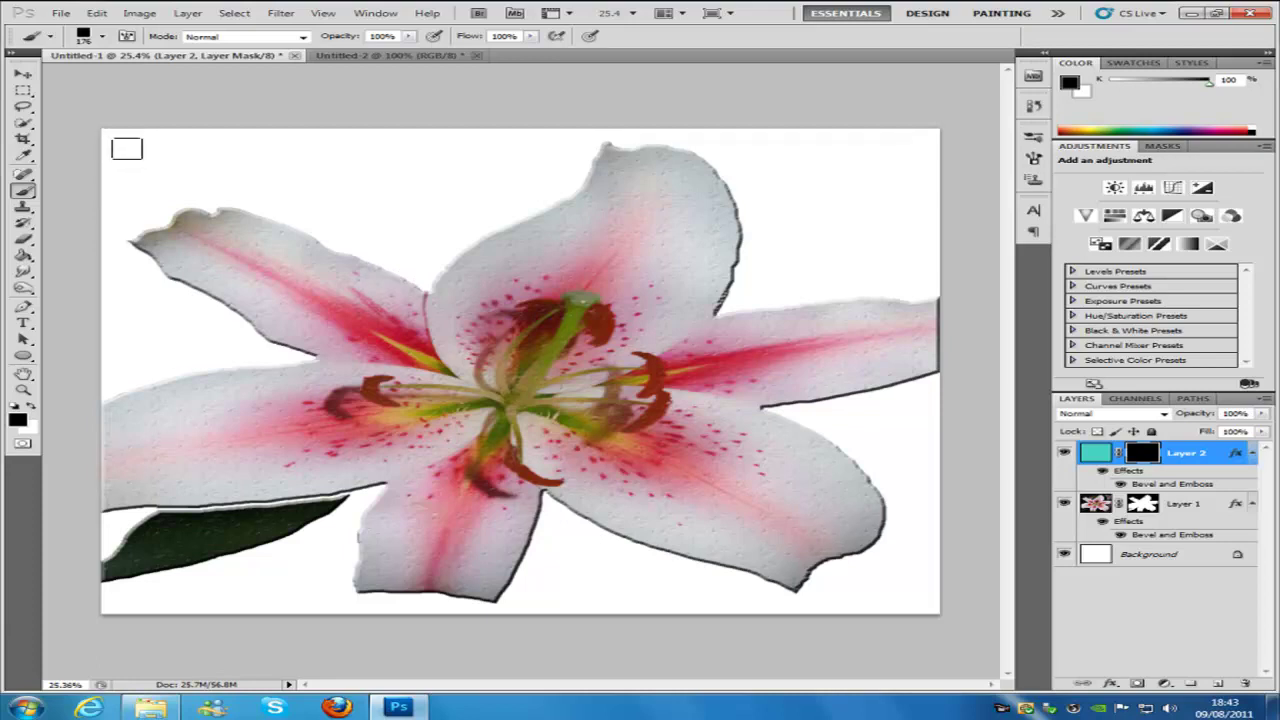
Step: Stamp eight white tiles on Layer 2's mask along the image's upper edge from the upper-left corner, plus a 150 px tile beside the upper petal
{"action": "key", "text": "x"}
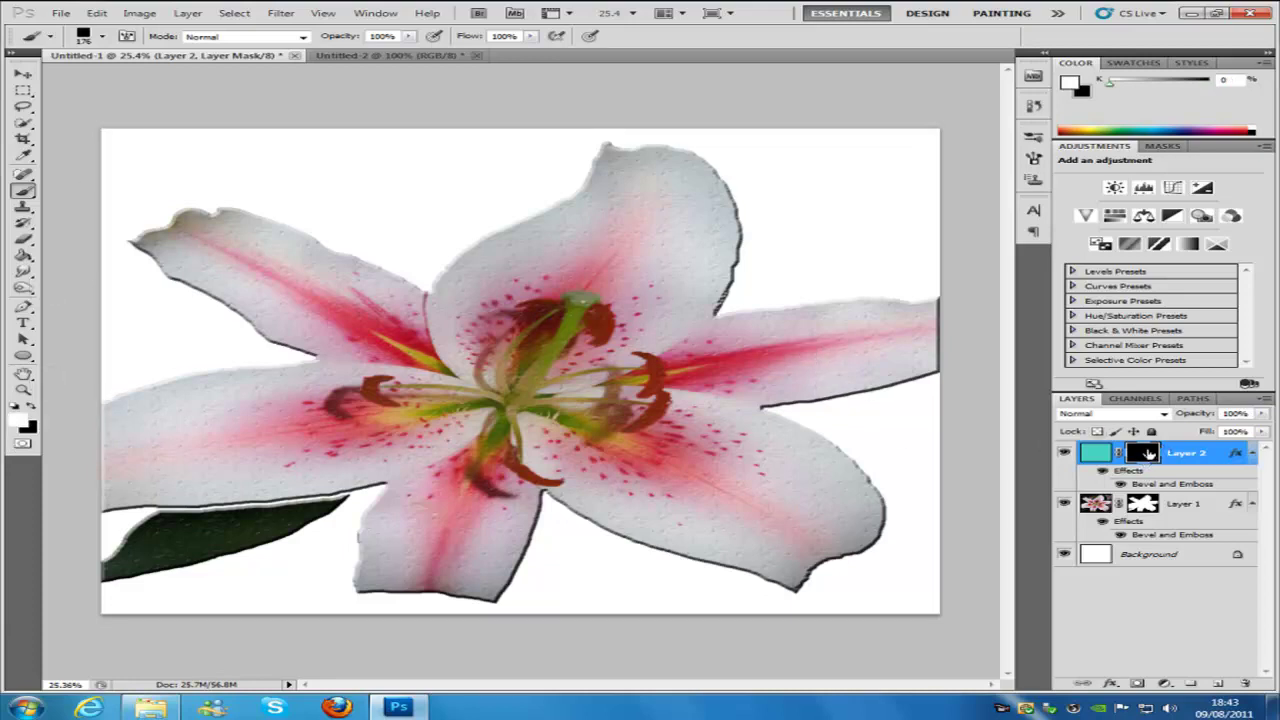
{"action": "left_click", "coordinate": [128, 146]}
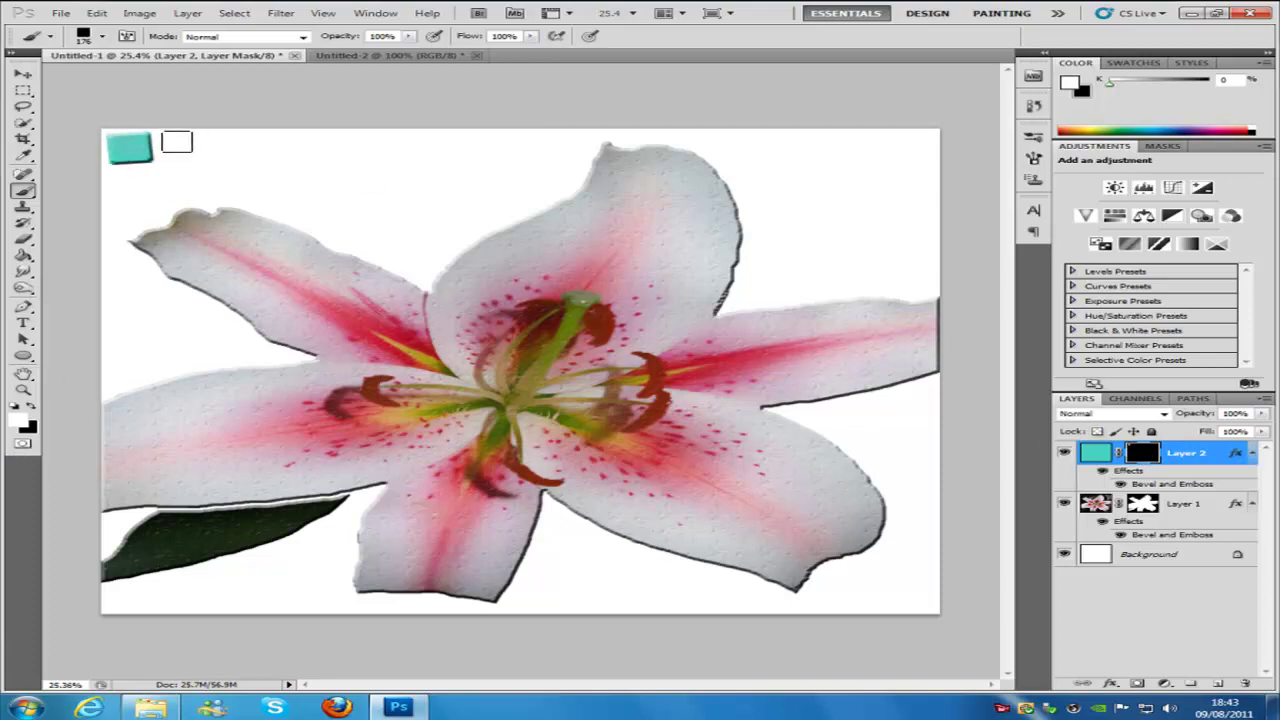
{"action": "left_click", "coordinate": [185, 148]}
{"action": "left_click", "coordinate": [239, 148]}
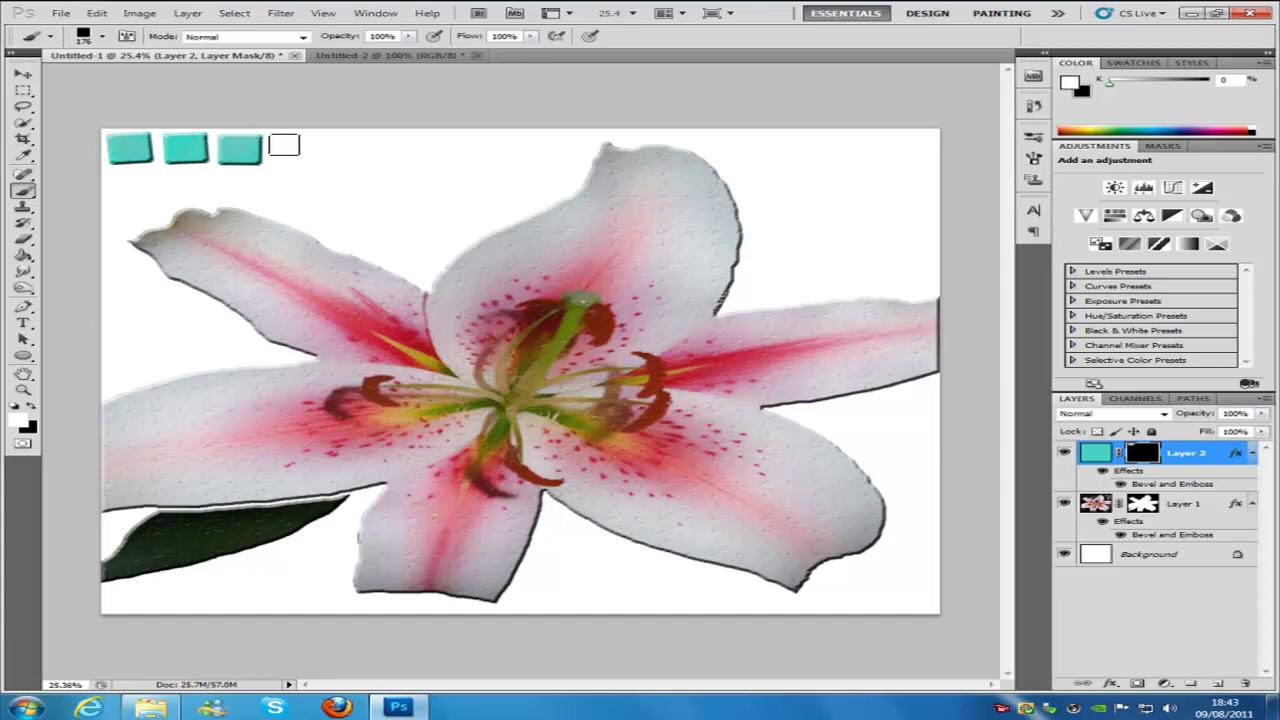
{"action": "left_click", "coordinate": [293, 148]}
{"action": "left_click", "coordinate": [350, 148]}
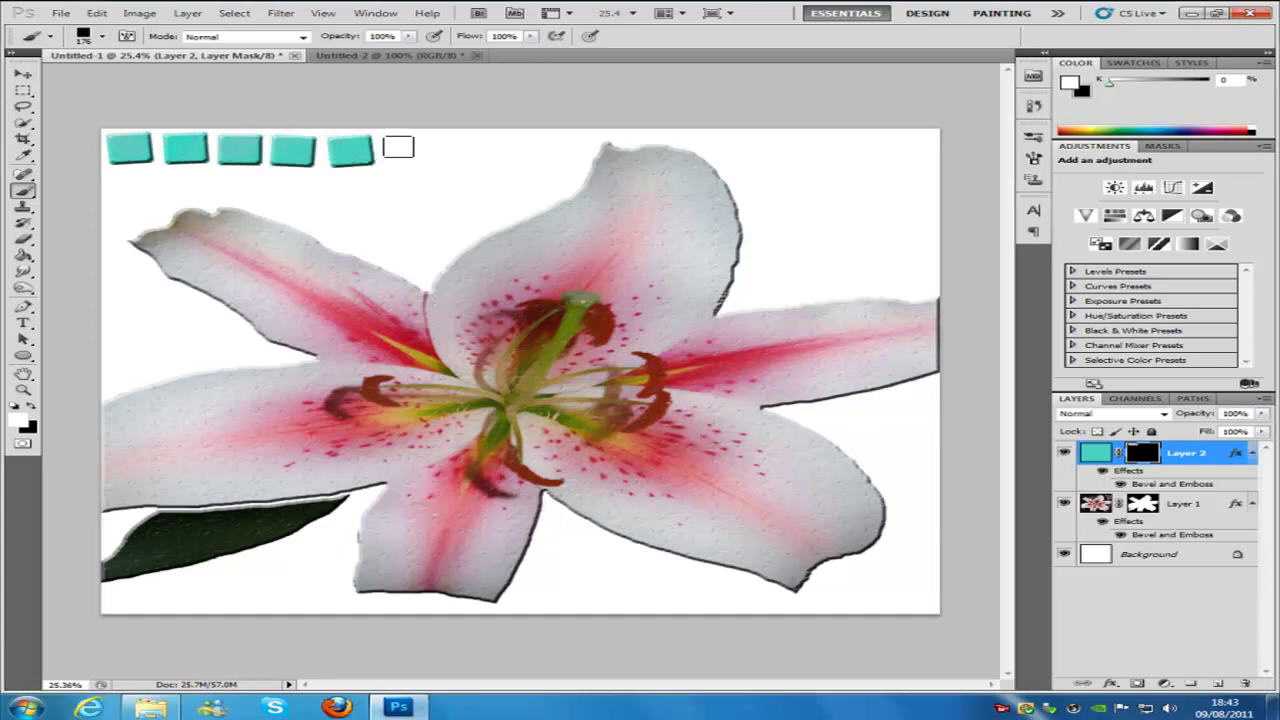
{"action": "left_click", "coordinate": [397, 148]}
{"action": "left_click", "coordinate": [458, 148]}
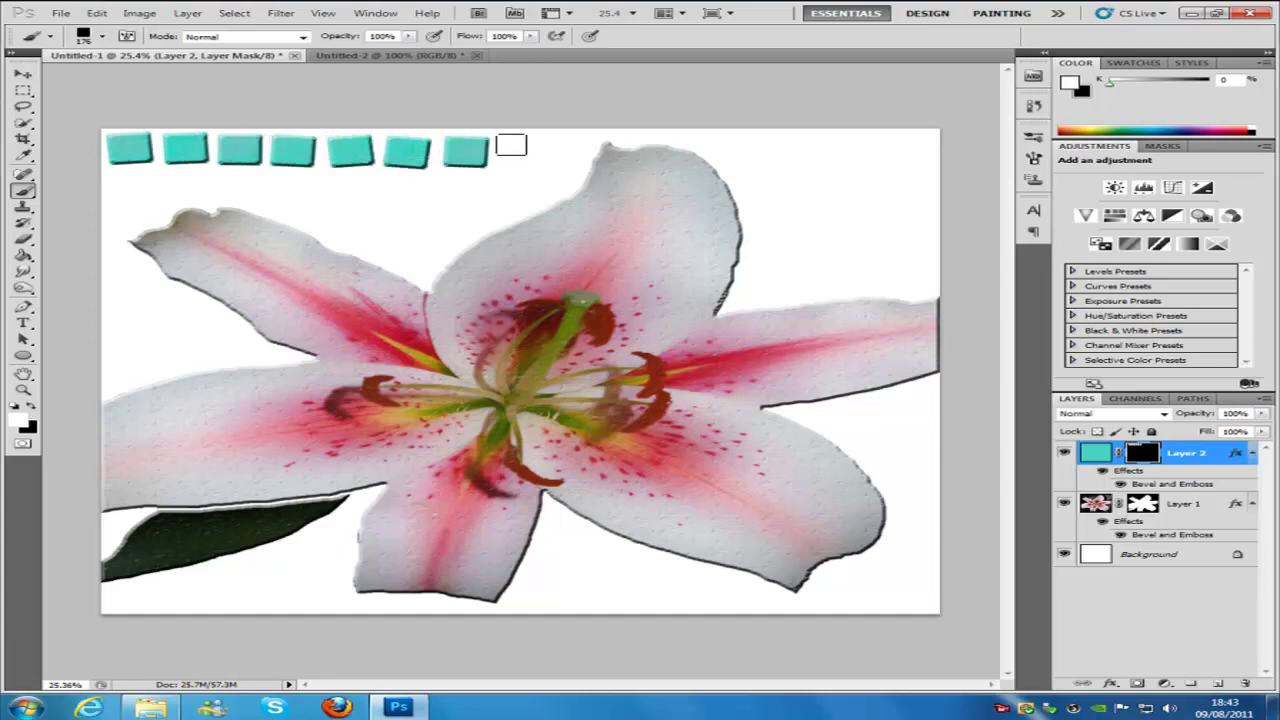
{"action": "left_click", "coordinate": [518, 148]}
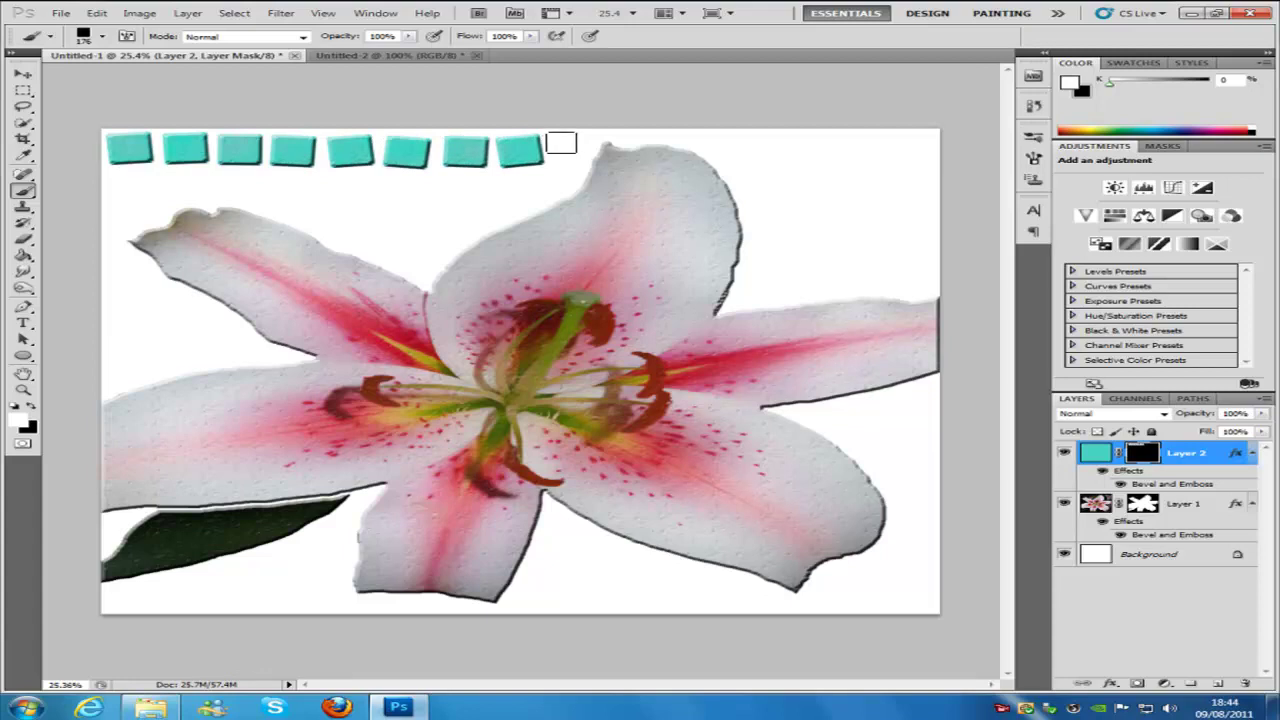
{"action": "key", "text": "bracketleft"}
{"action": "left_click", "coordinate": [566, 148]}
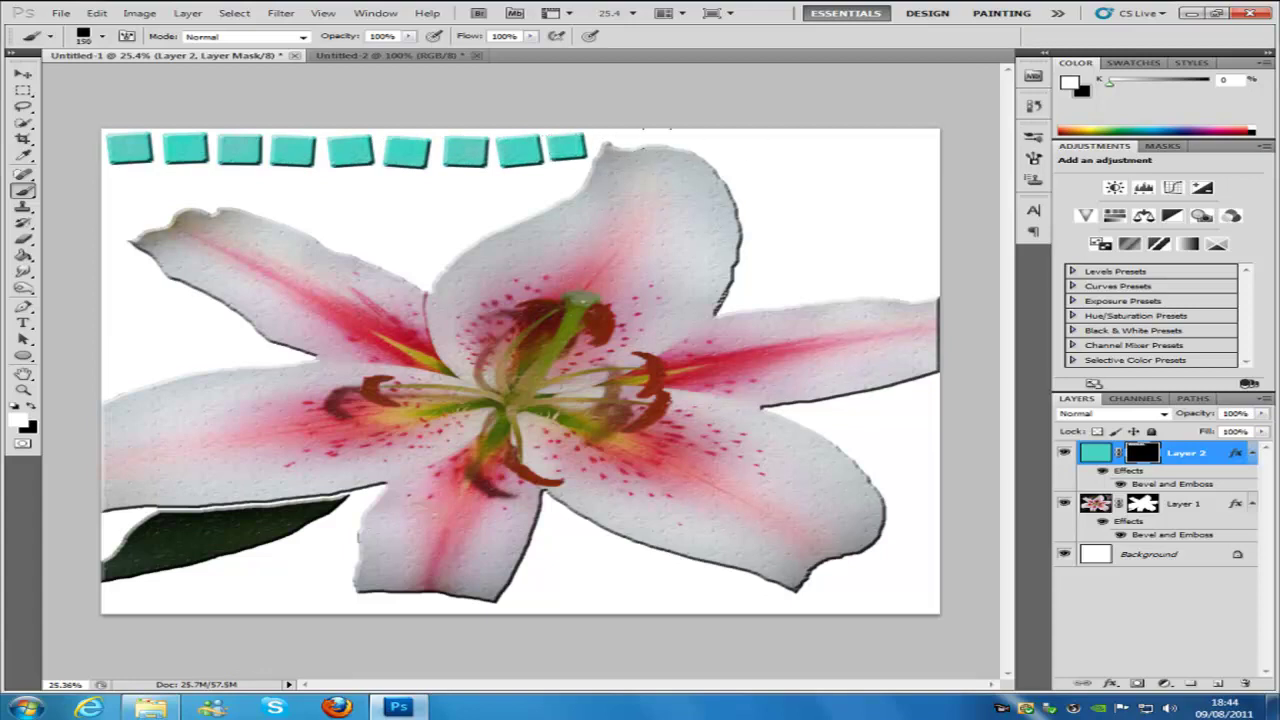
{"action": "key", "text": "bracketright"}
{"action": "key", "text": "bracketright"}
{"action": "left_click", "coordinate": [751, 150]}
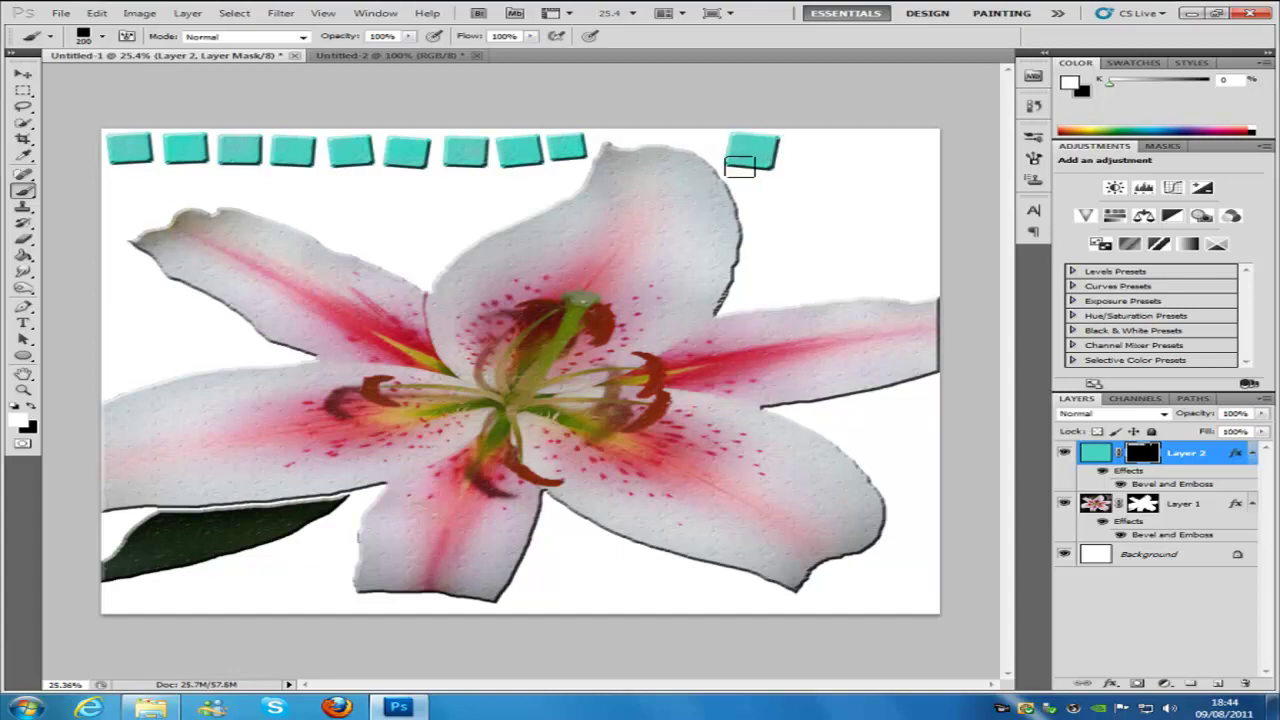
{"action": "key", "text": "ctrl+z"}
Step: Stamp four 175 px white tiles on Layer 2's mask along the image's upper edge, from the upper petal to the upper-right corner
{"action": "key", "text": "bracketleft"}
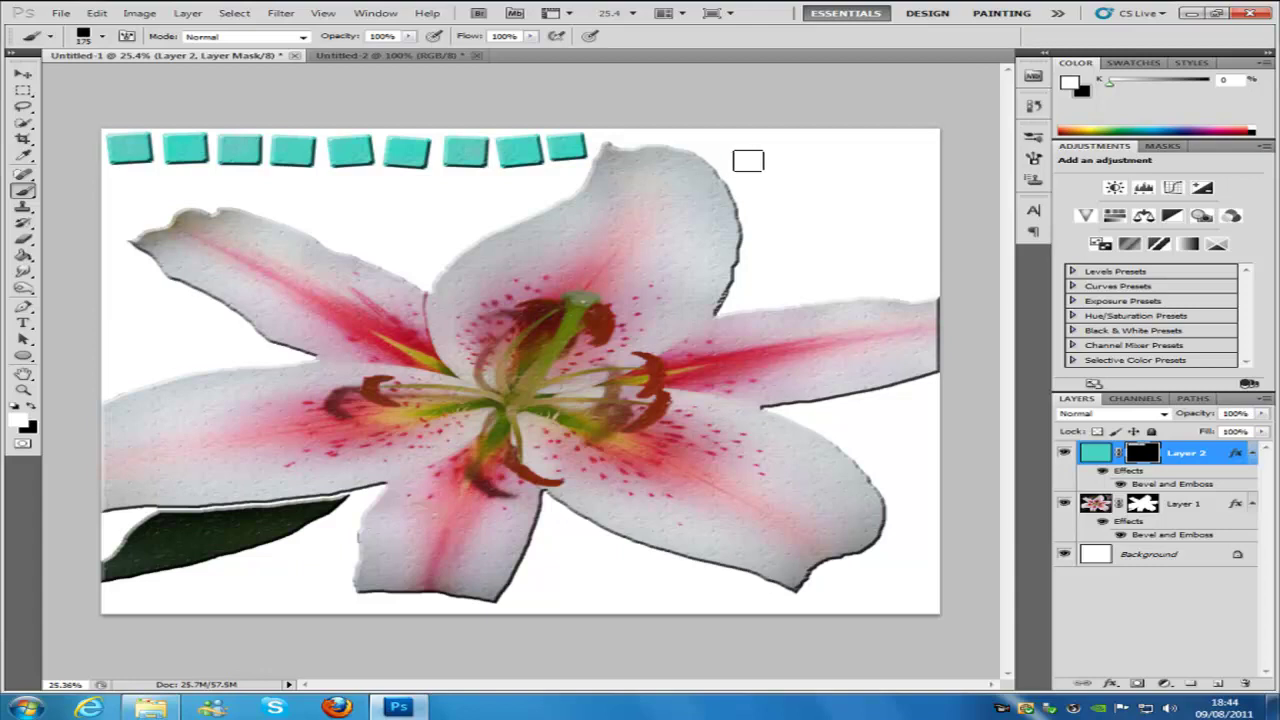
{"action": "left_click", "coordinate": [749, 148]}
{"action": "left_click", "coordinate": [805, 148]}
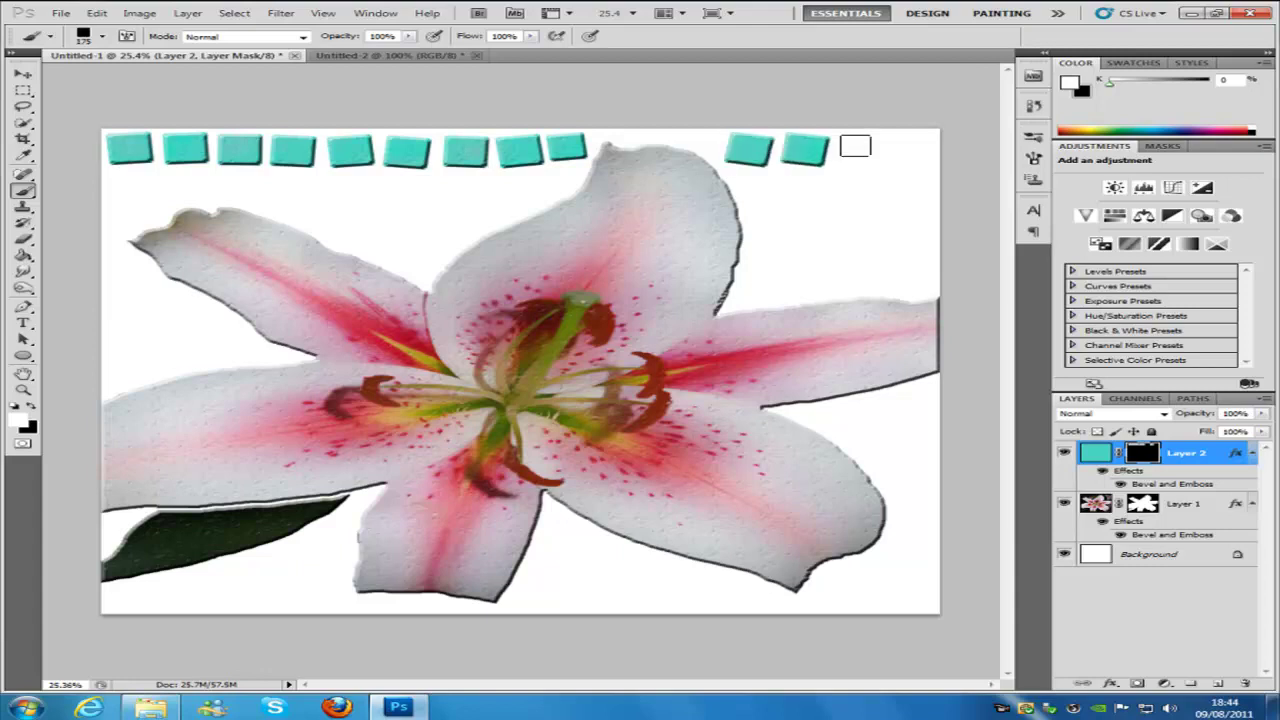
{"action": "left_click", "coordinate": [860, 148]}
{"action": "left_click", "coordinate": [911, 147]}
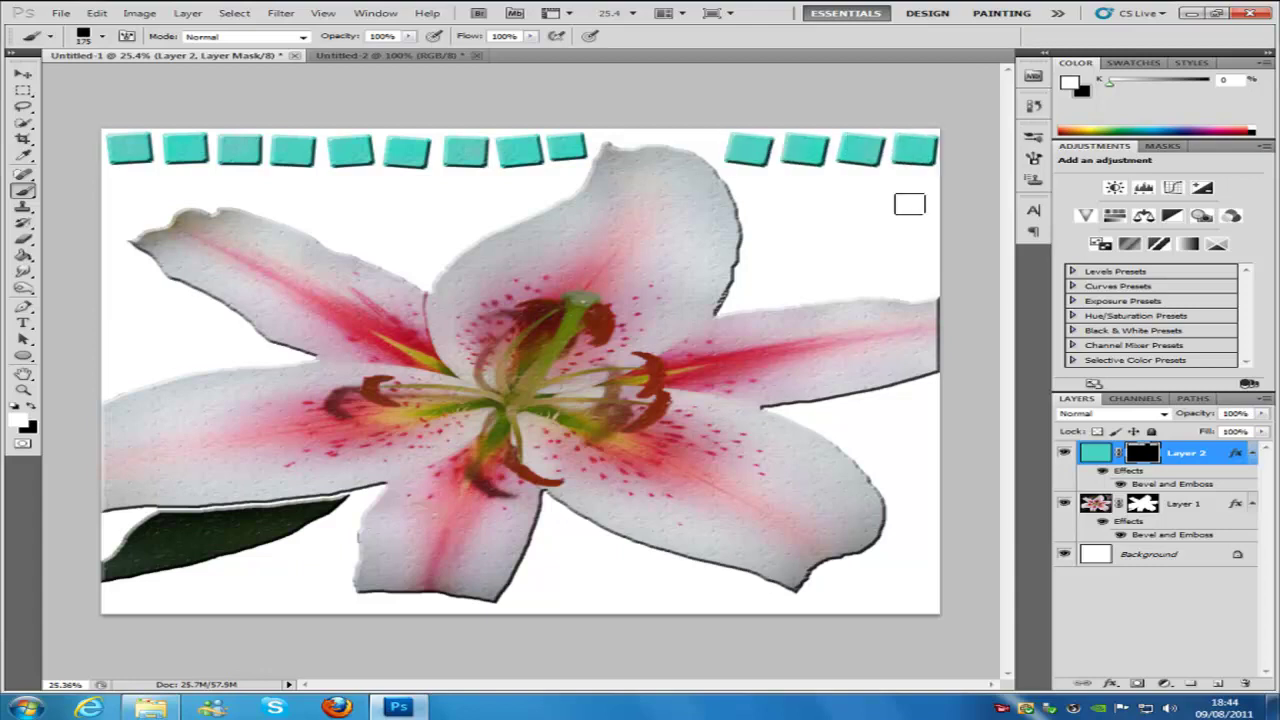